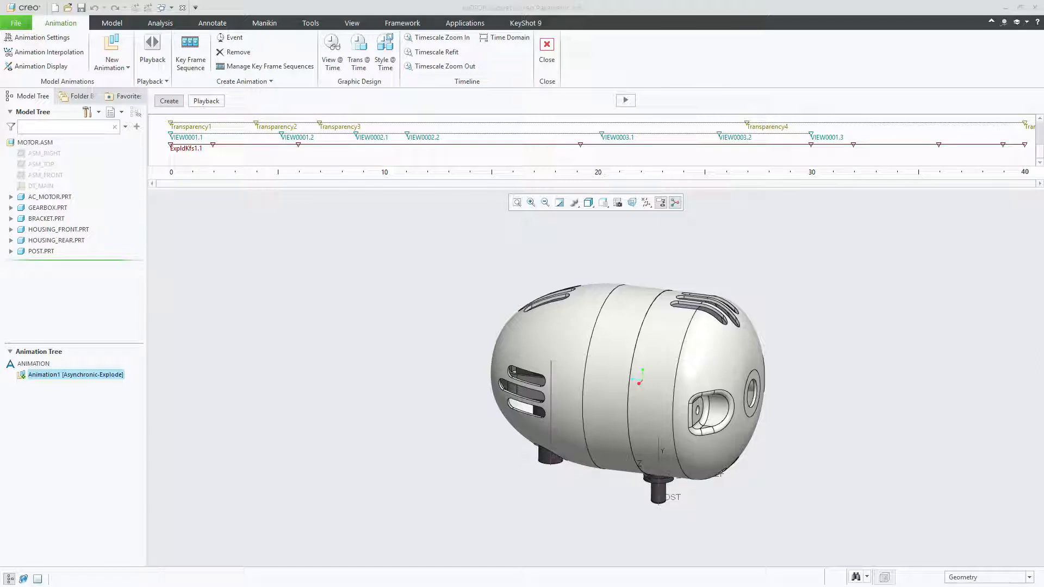
Play the MOTOR2.mpg video to review the finished exploded-view animation of the motor
left_click_drag(0, 103, 550, 58)
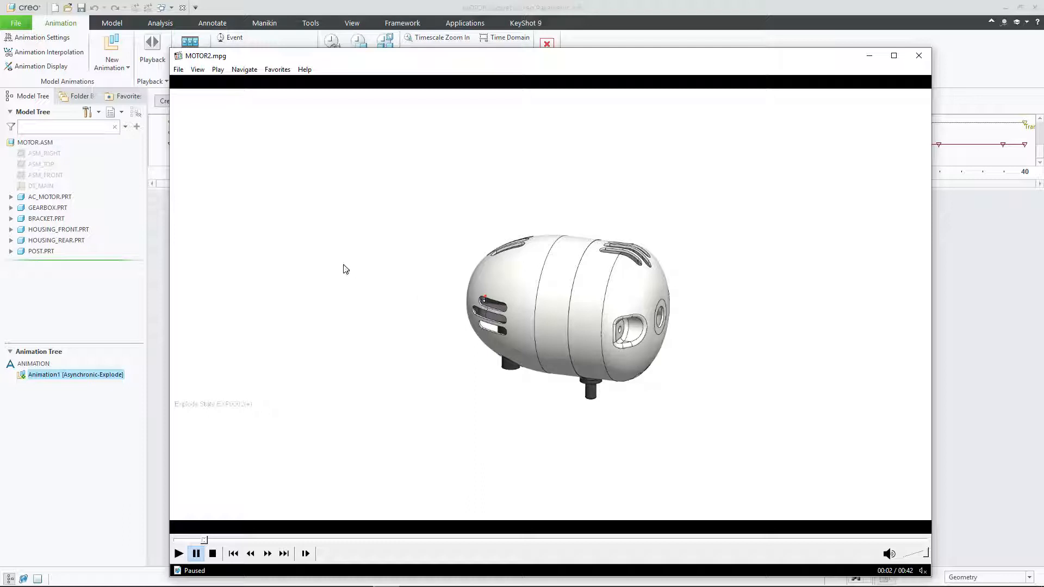
left_click(420, 344)
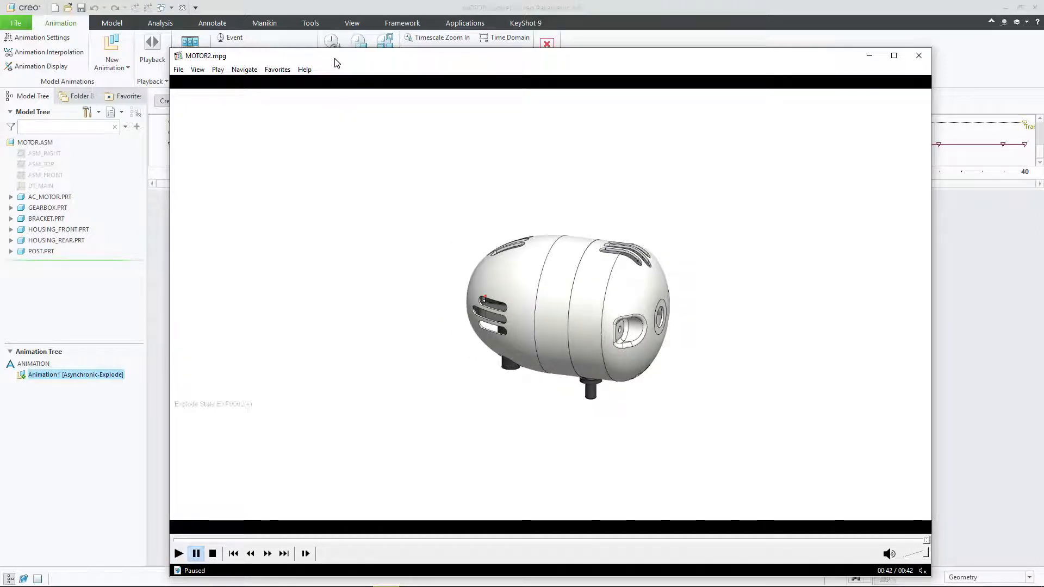
mouse_move(333, 60)
left_mouse_down()
mouse_move(342, 74)
mouse_move(345, 49)
mouse_move(336, 56)
left_mouse_up()
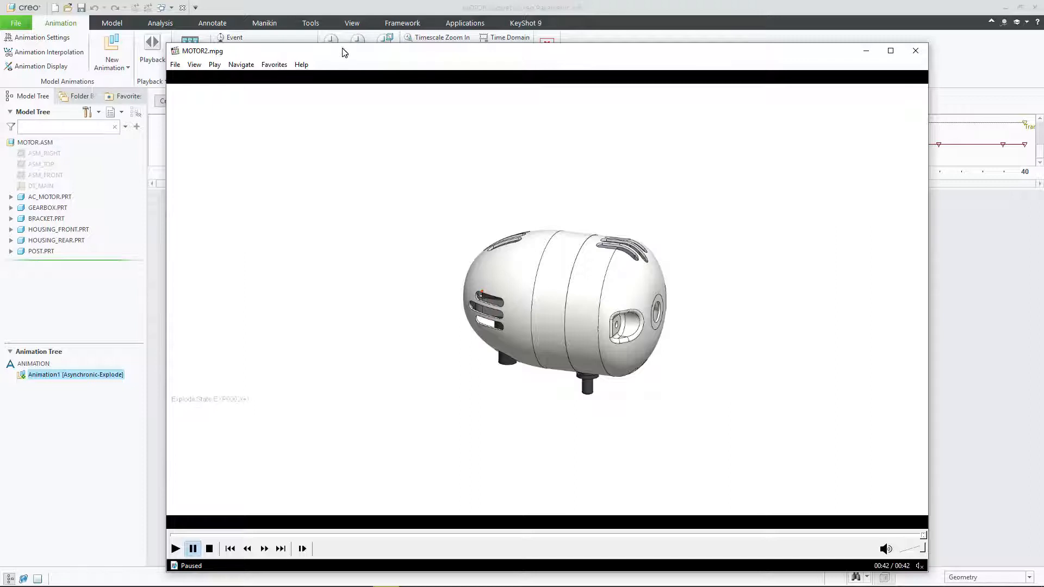
mouse_move(345, 52)
left_mouse_down()
mouse_move(381, 48)
mouse_move(359, 44)
left_mouse_up()
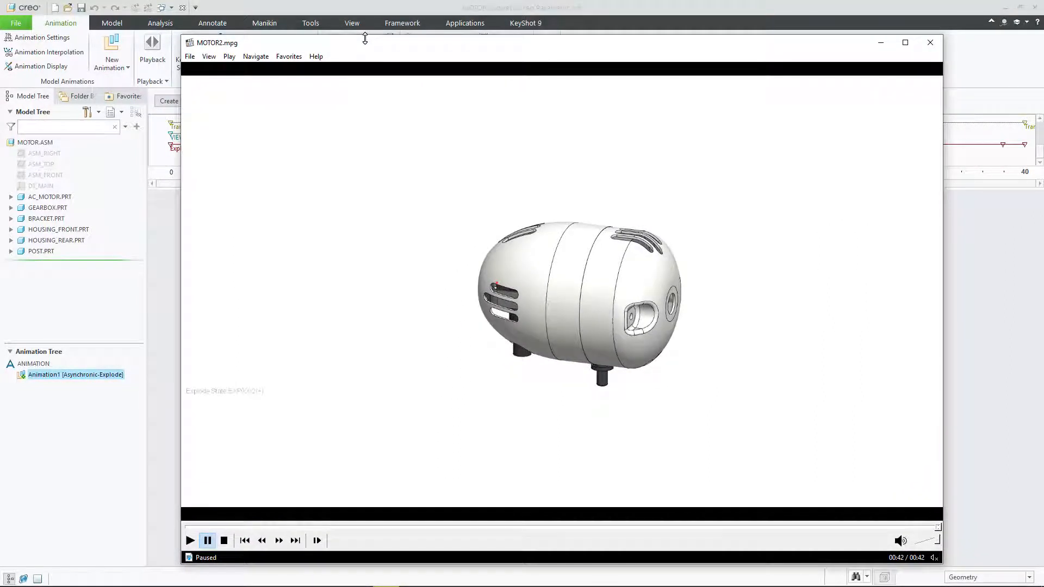
left_click_drag(367, 45, 0, 59)
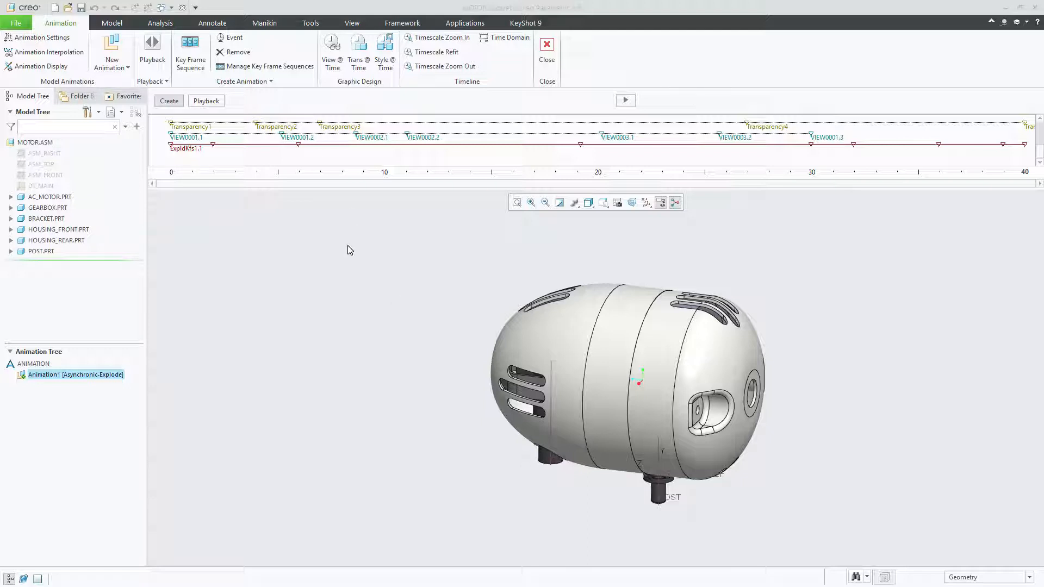
Open the View Manager's explode states and preview Exp0001 and Exp0002 on the motor assembly
left_click(352, 23)
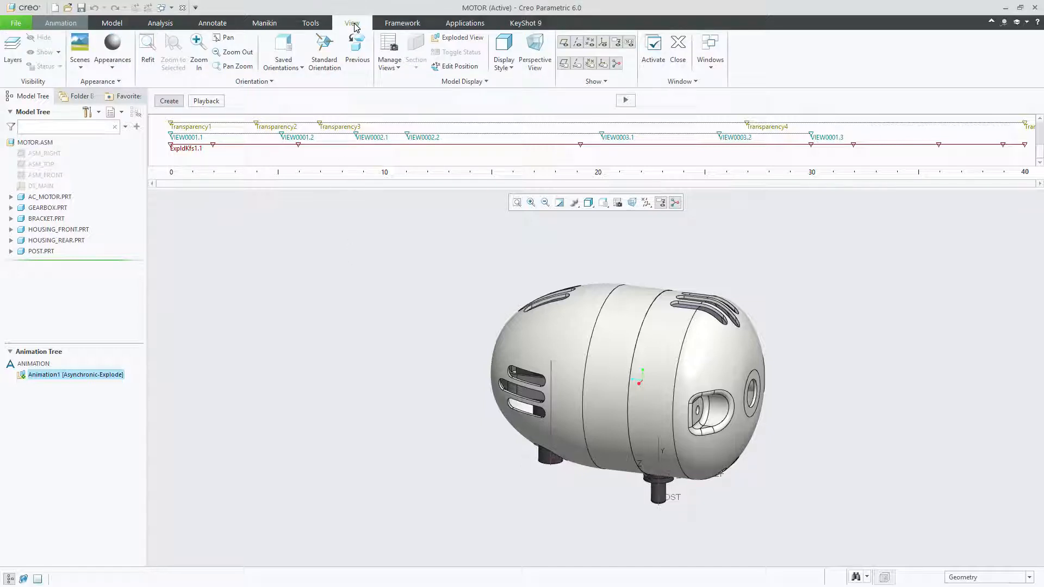
left_click(394, 60)
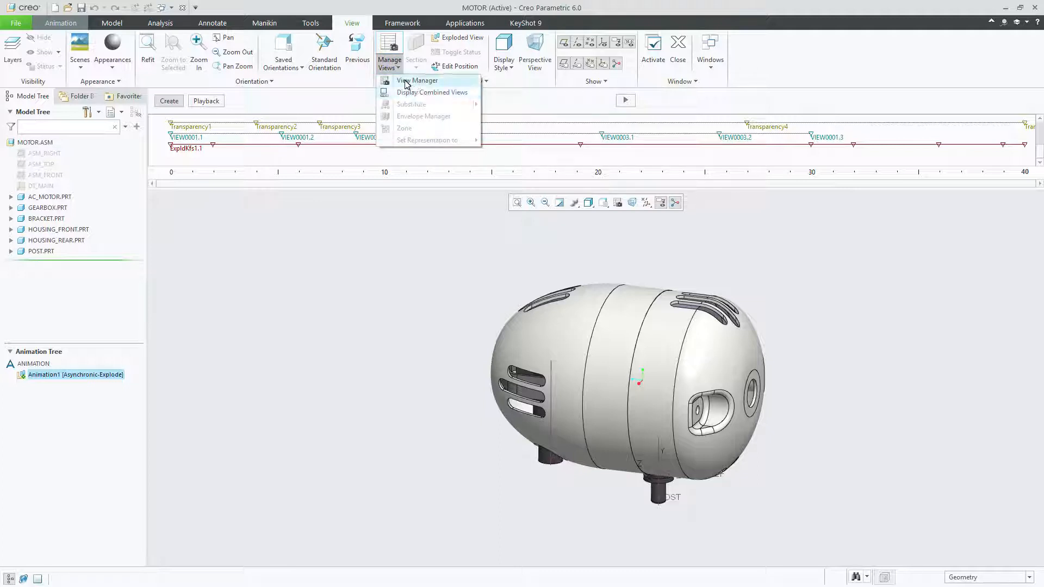
left_click(408, 81)
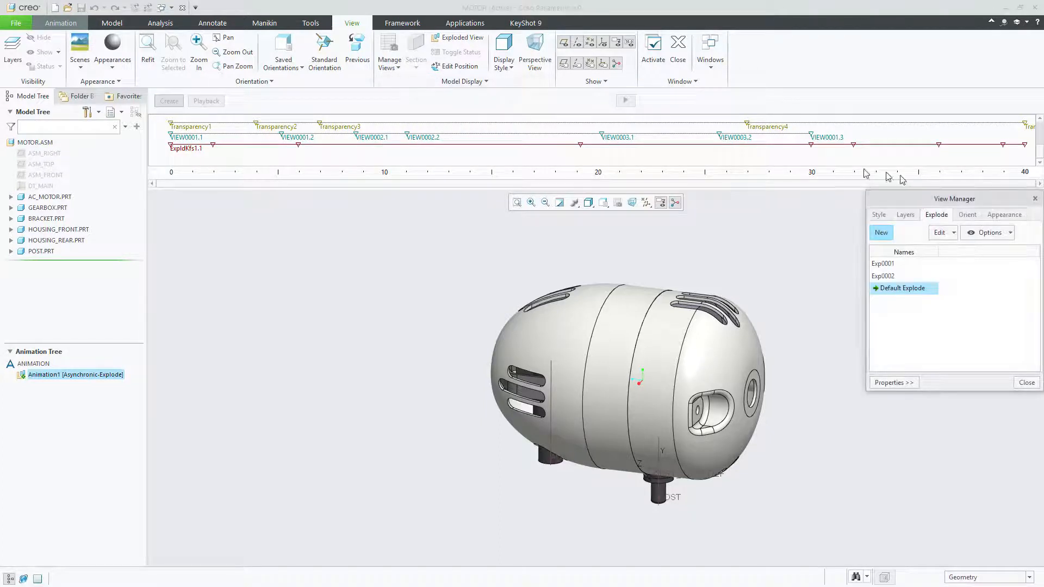
left_click_drag(930, 209, 851, 164)
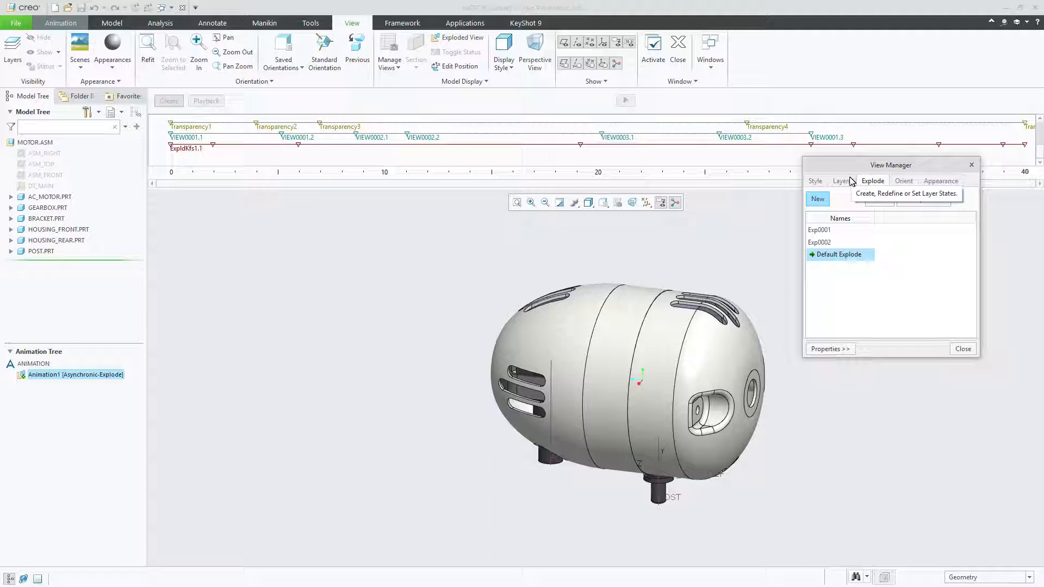
double_click(817, 232)
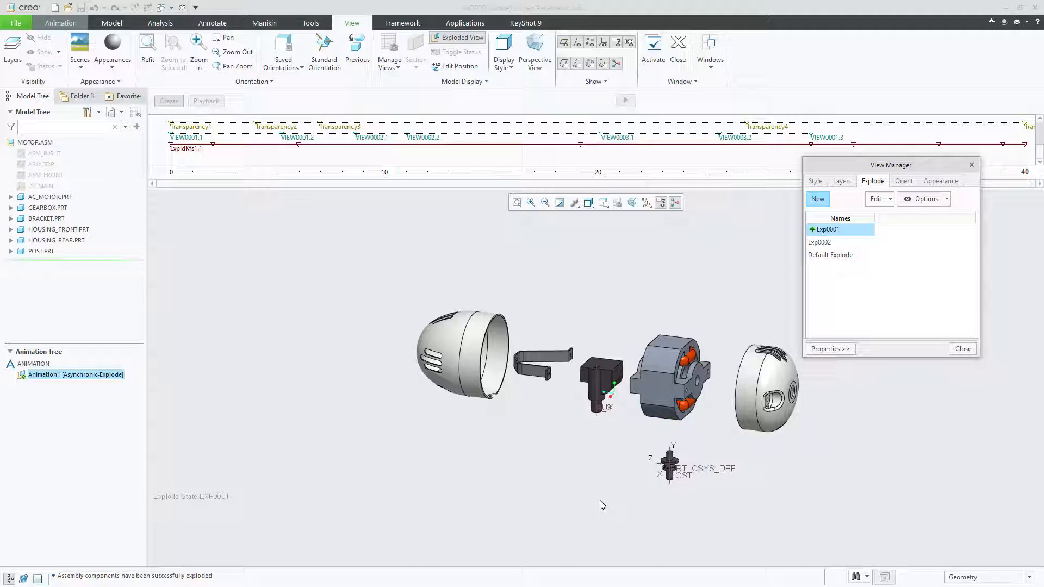
double_click(818, 243)
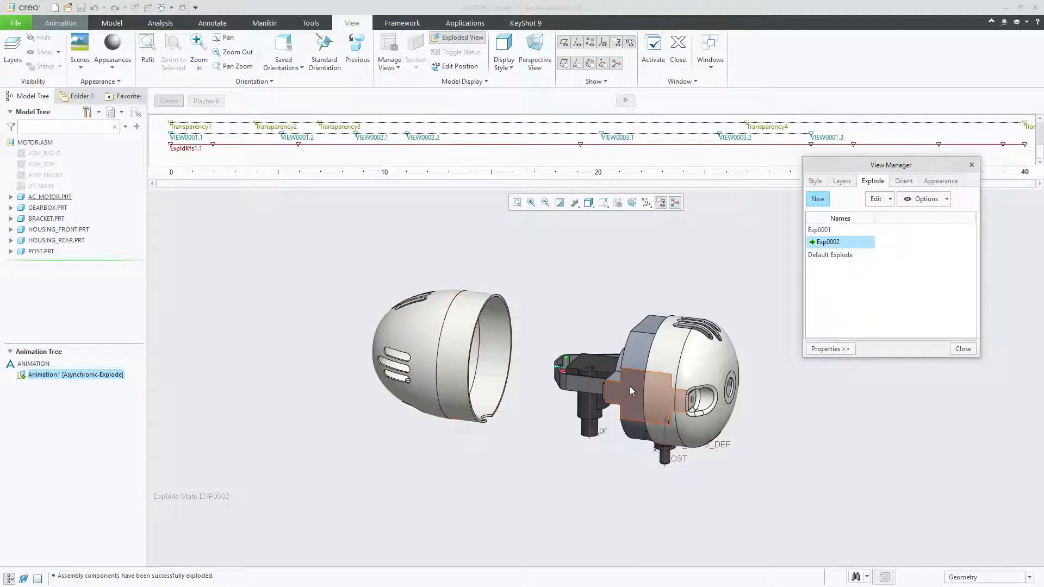
Activate the Exp0001 explode state and turn off its exploded display
double_click(824, 230)
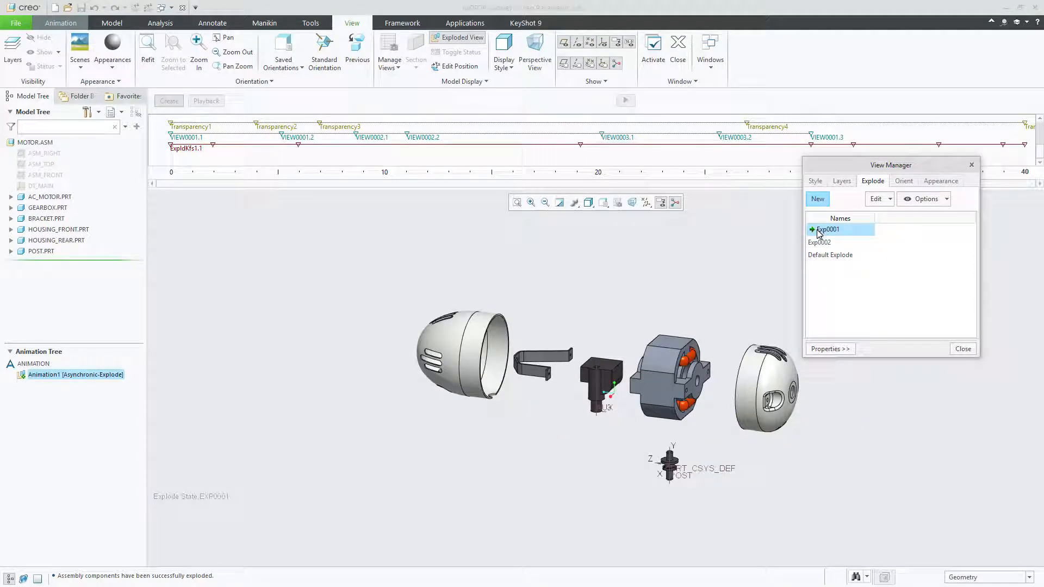
right_click(823, 230)
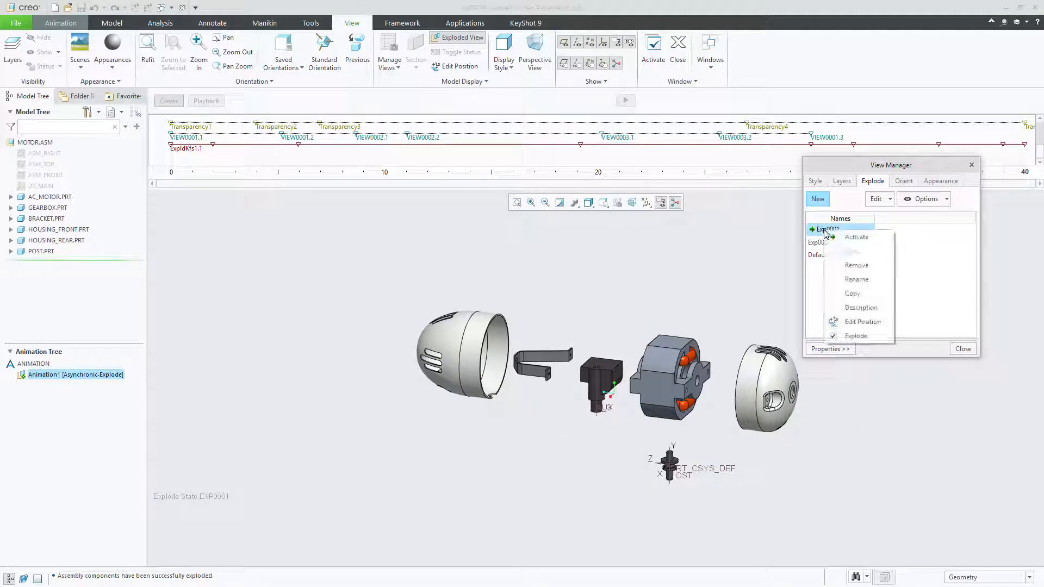
left_click(837, 334)
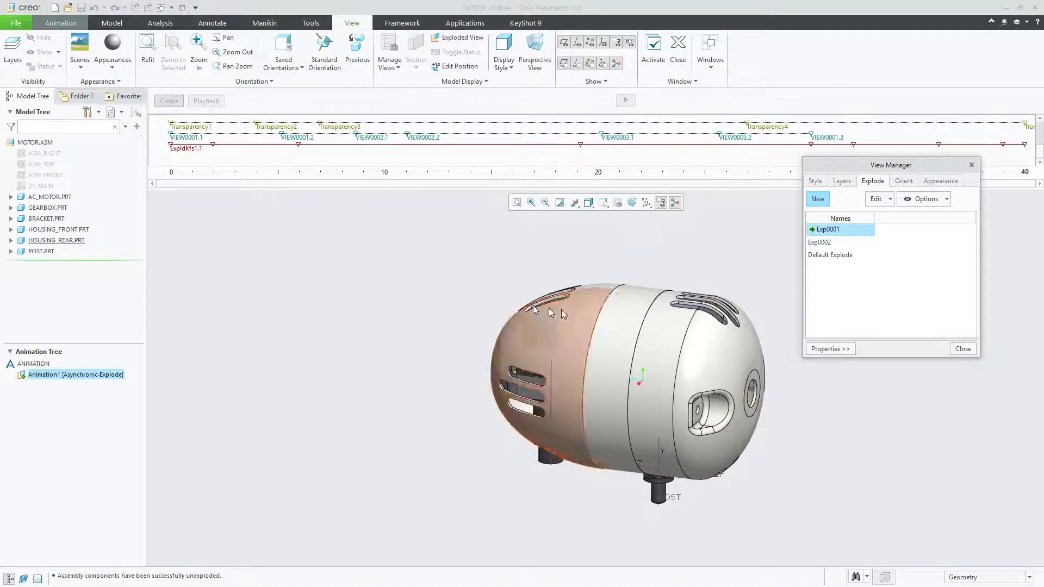
Create a new explode state named Exp0003 for the motor assembly
scroll(470, 346, "up", 2)
middle_click_drag(470, 345, 484, 345)
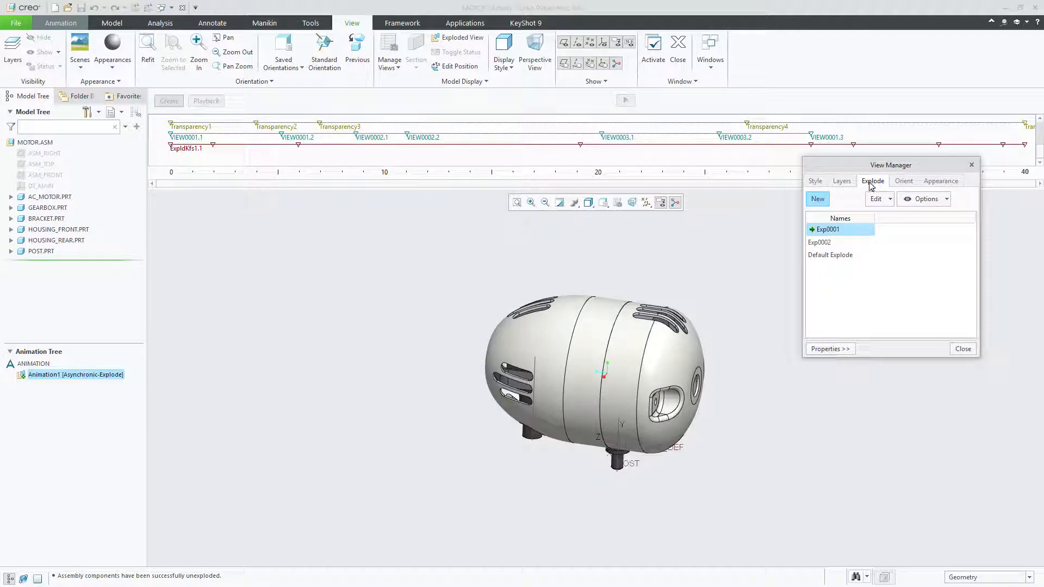
left_click(818, 199)
left_click(837, 254)
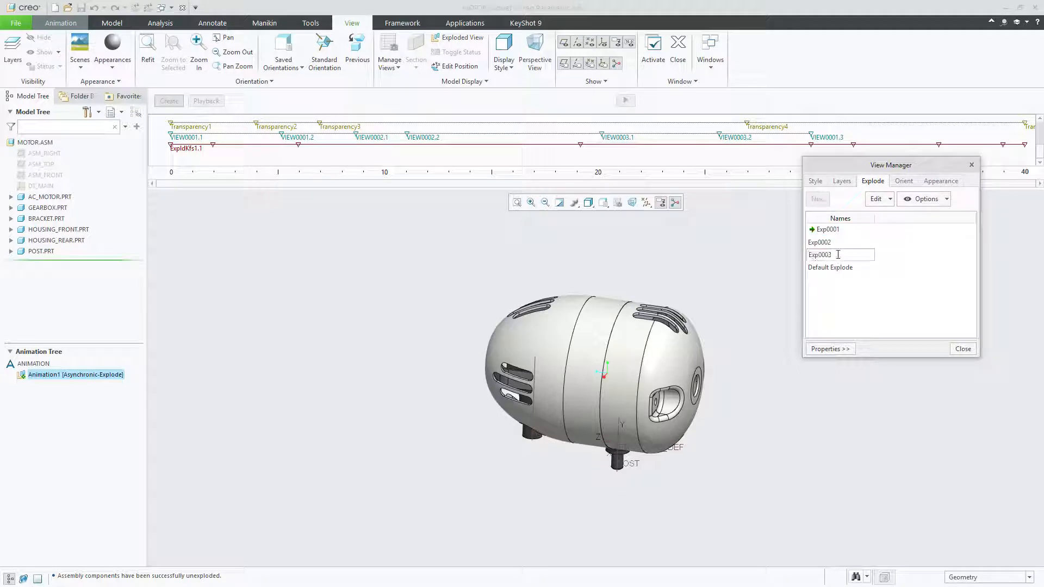
left_click_drag(838, 255, 801, 258)
left_click(838, 255)
key("Return")
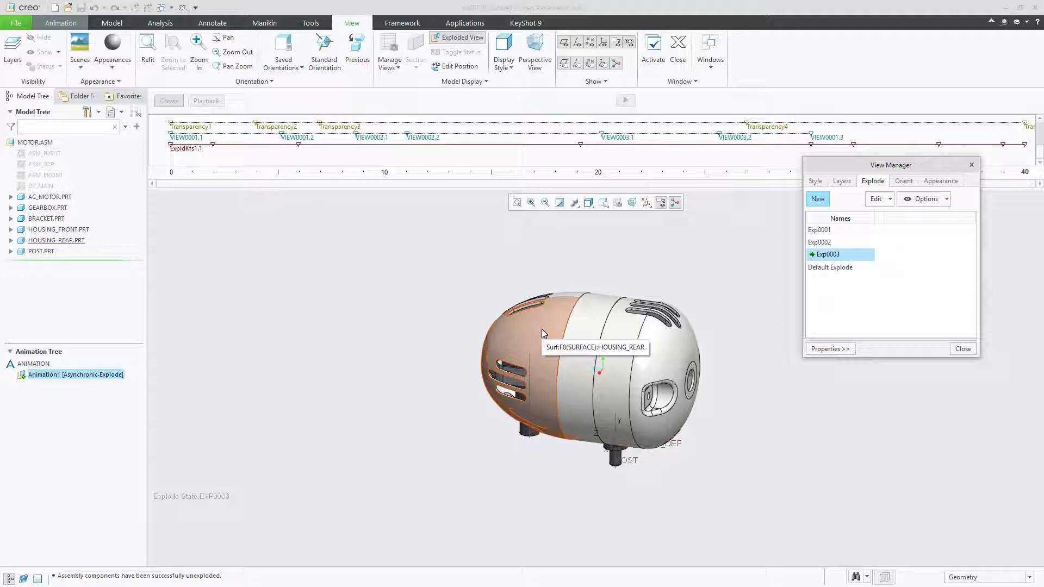
Start editing component positions in Exp0003 and pull the rear housing about 191 units outward along the motor axis
left_click(876, 200)
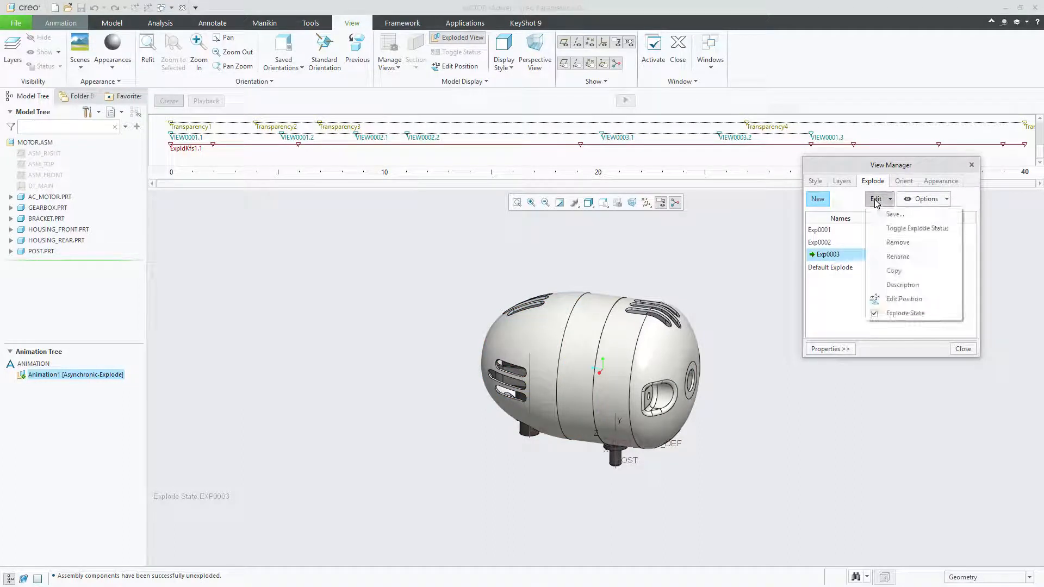
left_click(902, 300)
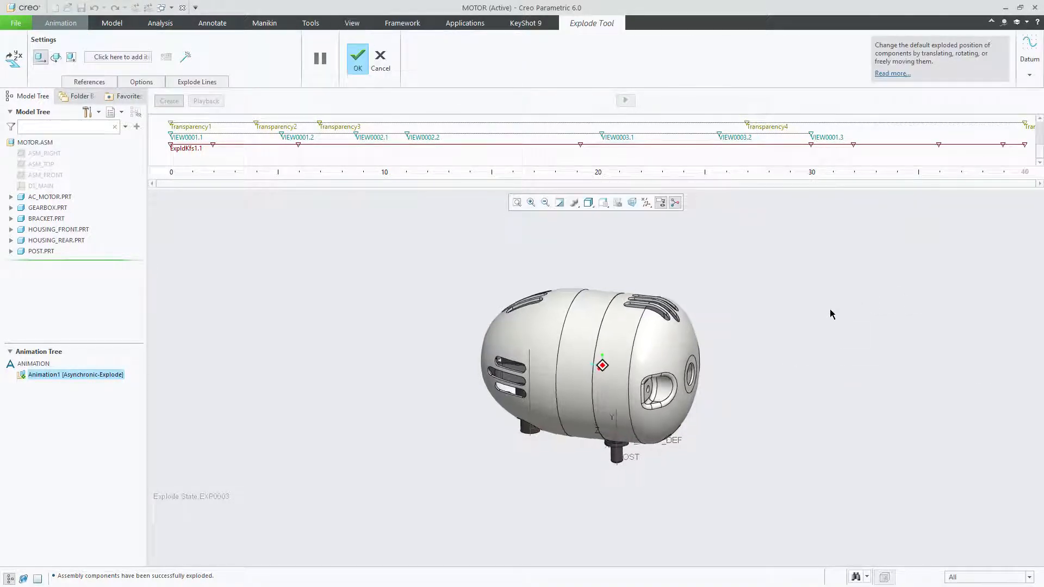
left_click(544, 318)
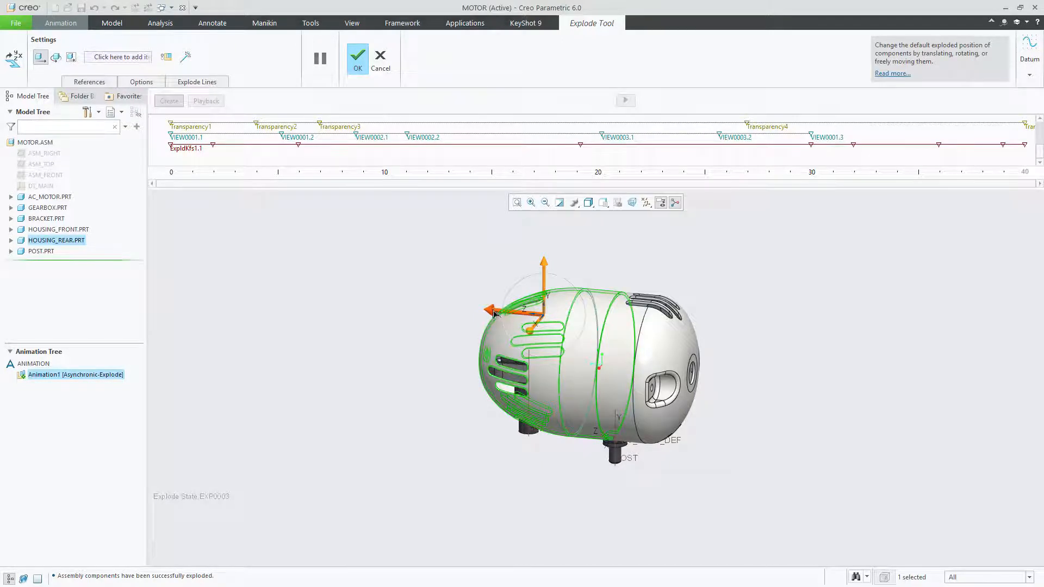
left_click_drag(494, 314, 215, 288)
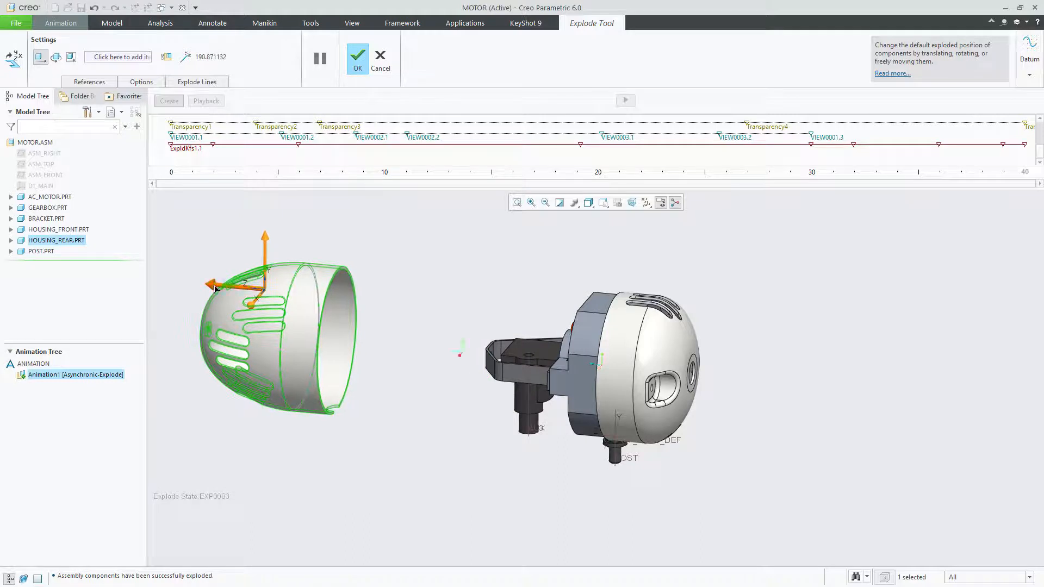
Move the front housing about 128 units outward along the motor axis and lower the post below the motor
left_click(647, 363)
left_click_drag(590, 358, 709, 407)
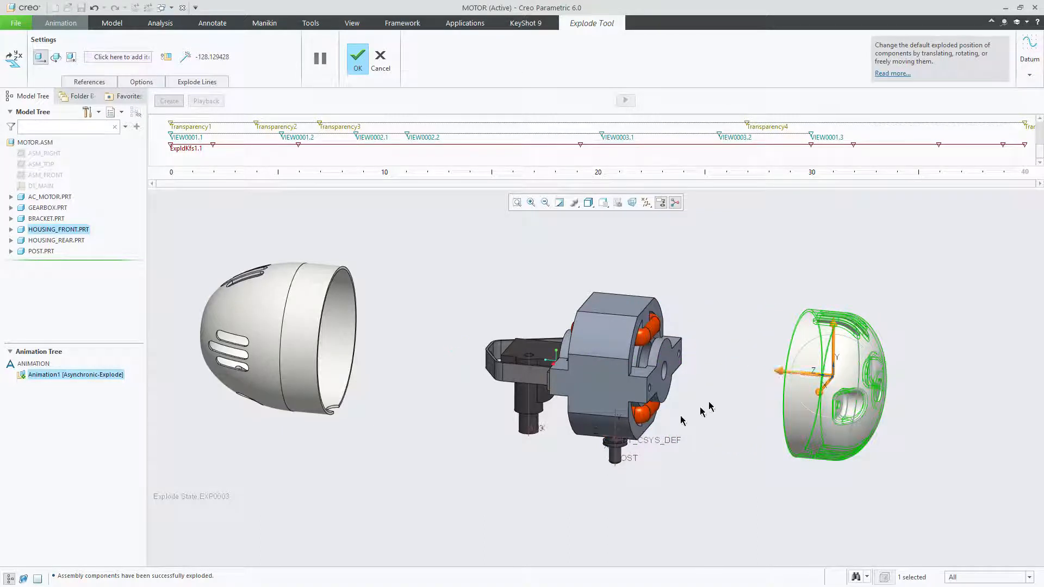
left_click(616, 453)
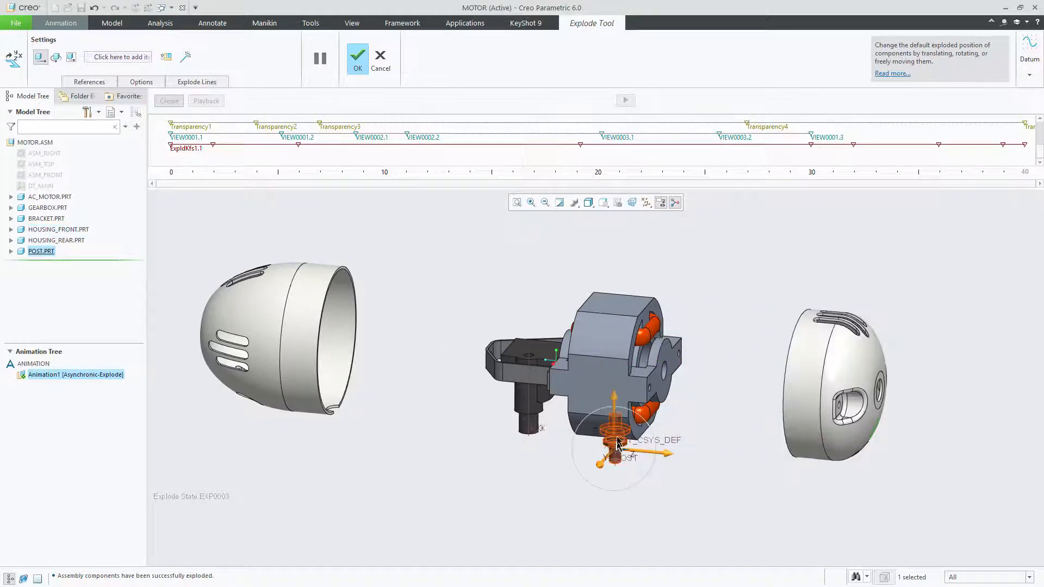
left_click_drag(620, 405, 629, 466)
Move the bracket about 71 units and the gearbox about 20 units toward the rear housing along the motor axis
left_click(514, 376)
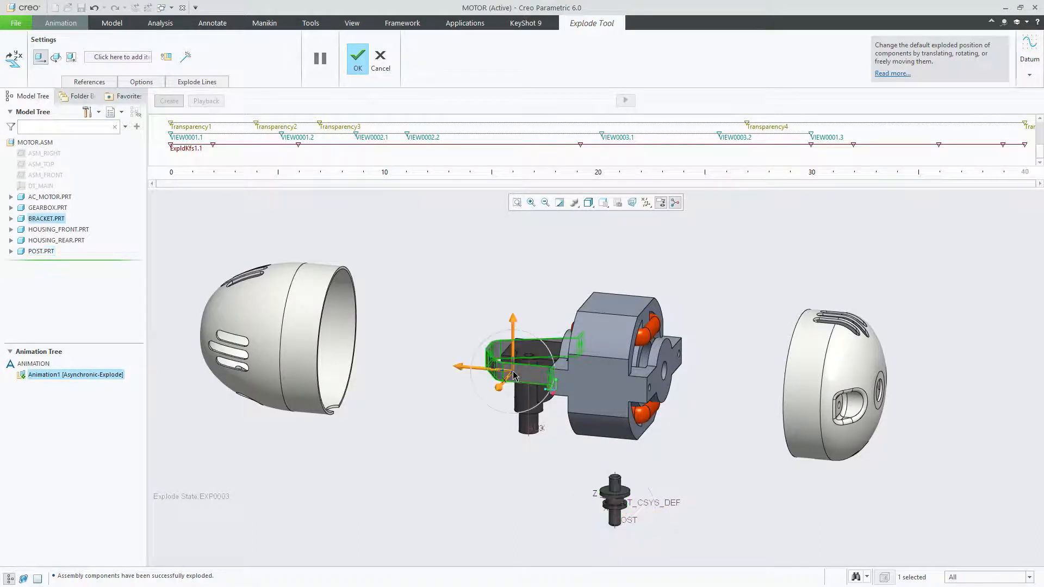
left_click_drag(463, 368, 355, 361)
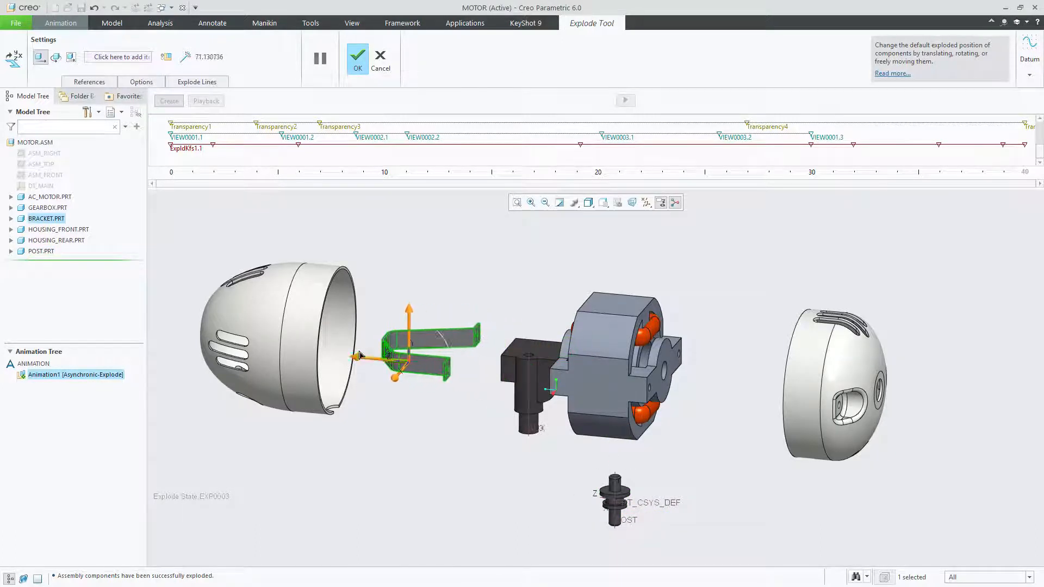
left_click(518, 368)
left_click_drag(465, 360, 433, 355)
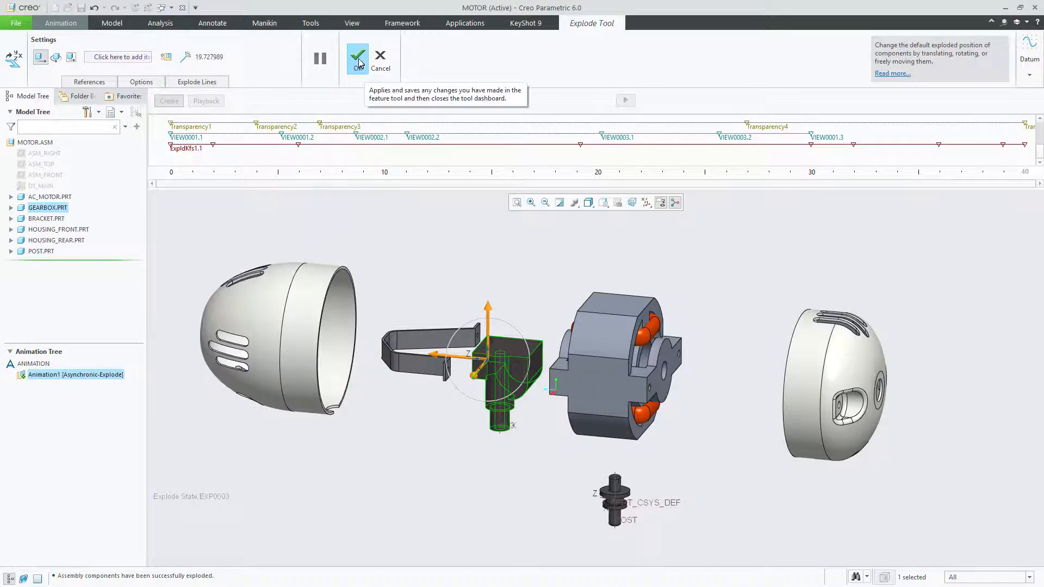
Shift the rear housing about 8 units toward the bracket and the bracket about 3 units toward the rear housing, and accept the exploded positions
left_click(268, 315)
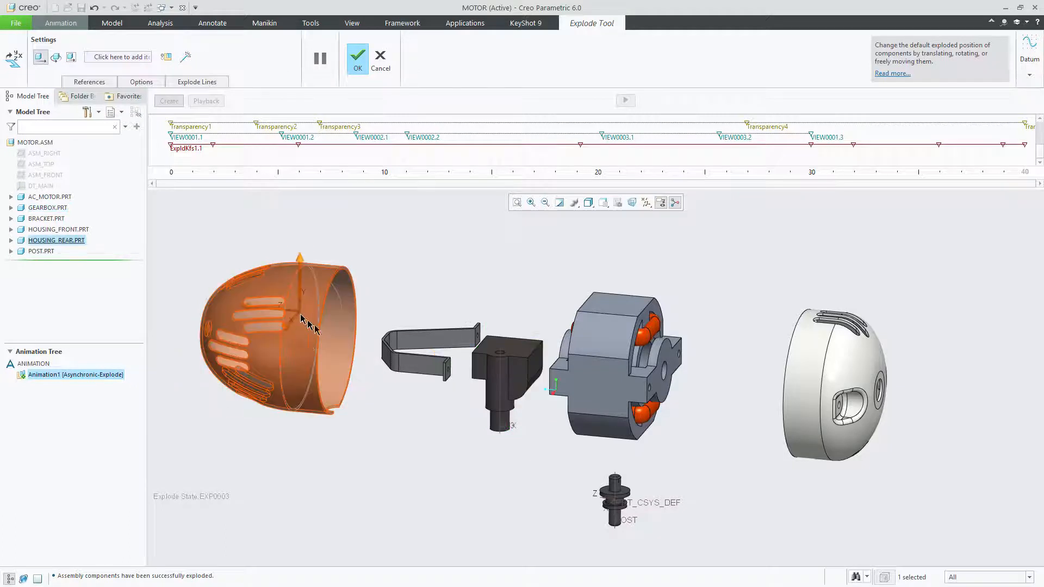
left_click_drag(267, 315, 280, 316)
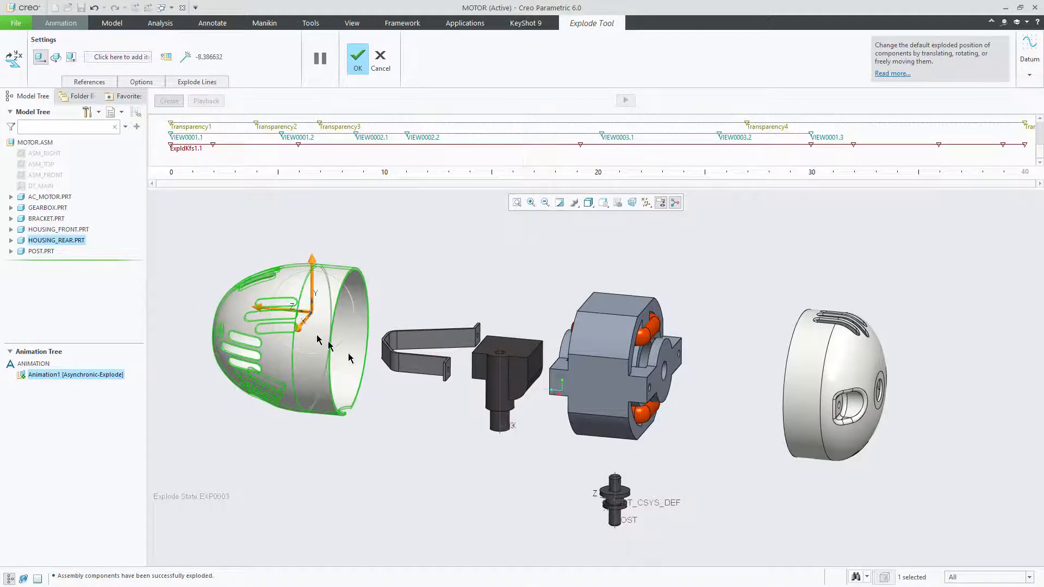
left_click(405, 366)
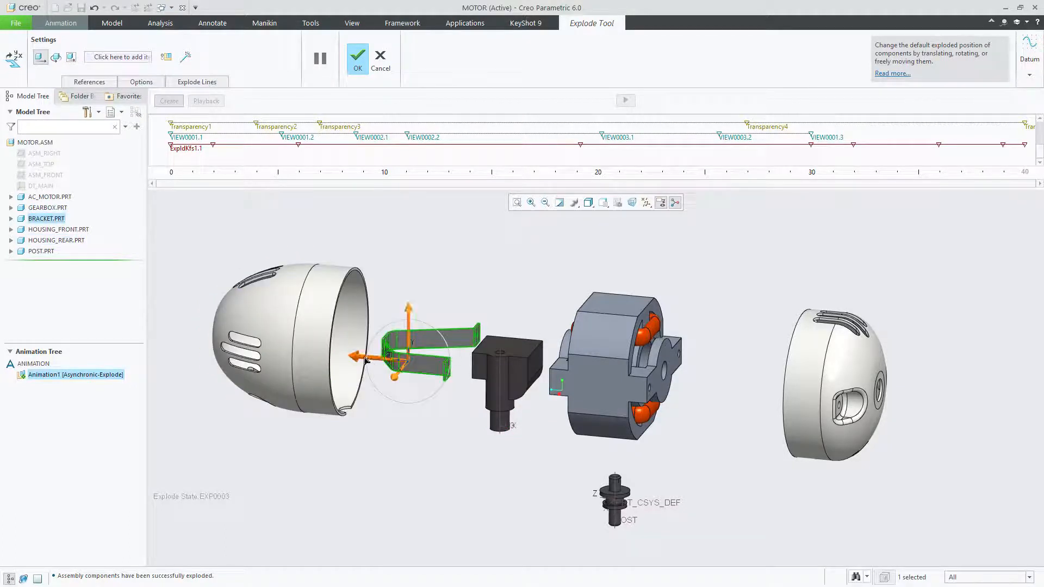
left_click_drag(366, 357, 361, 357)
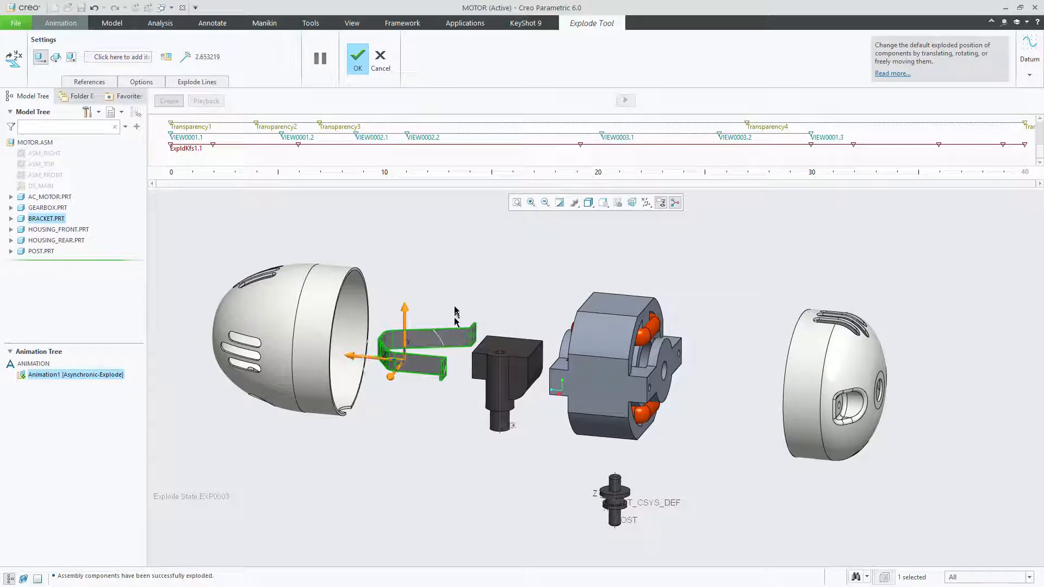
left_click(356, 60)
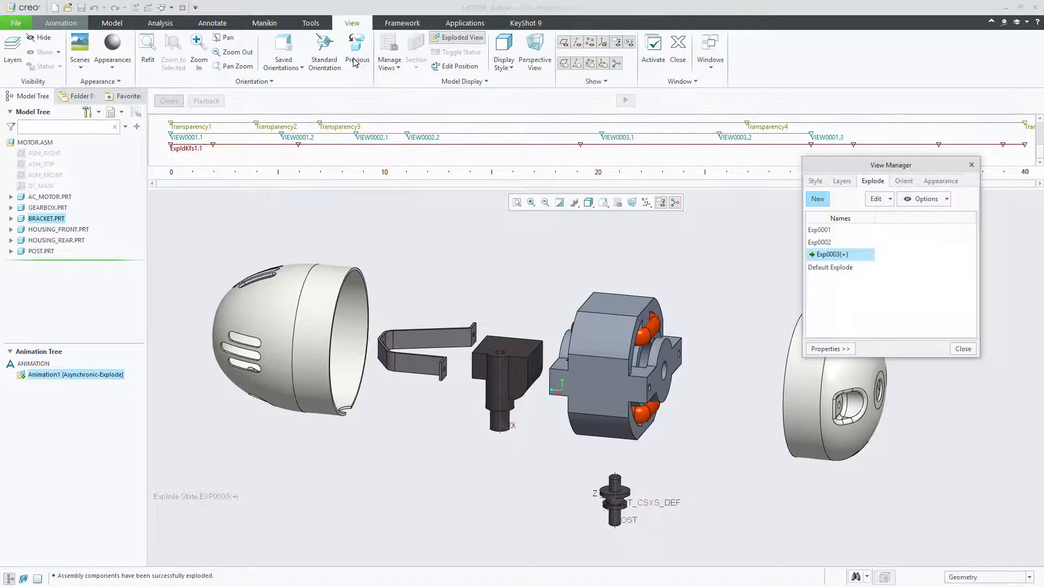
Save the modified Exp0003 explode state with only the Explode display element included, leaving the orientation out
left_click(889, 200)
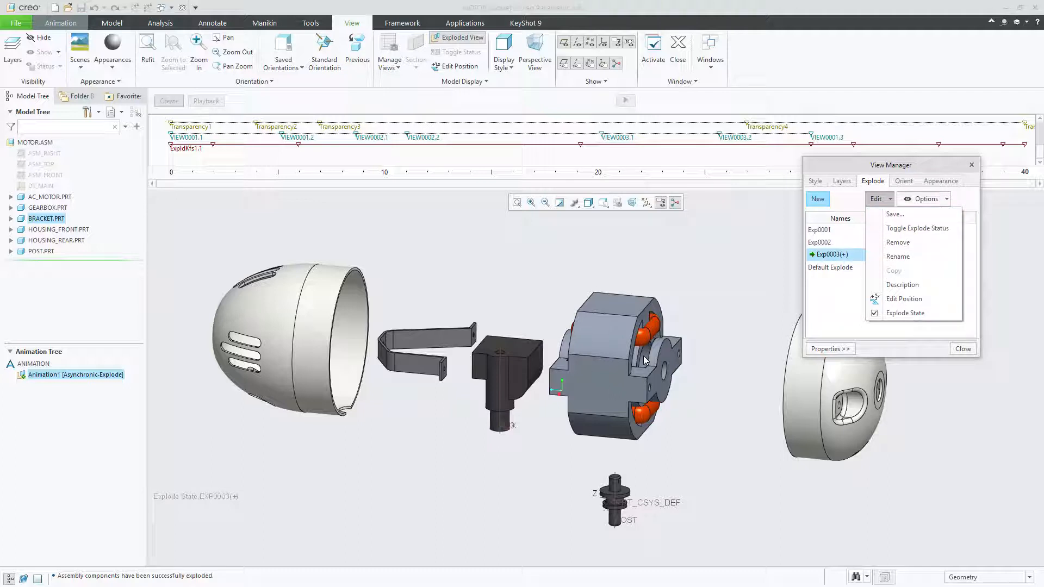
left_click(909, 216)
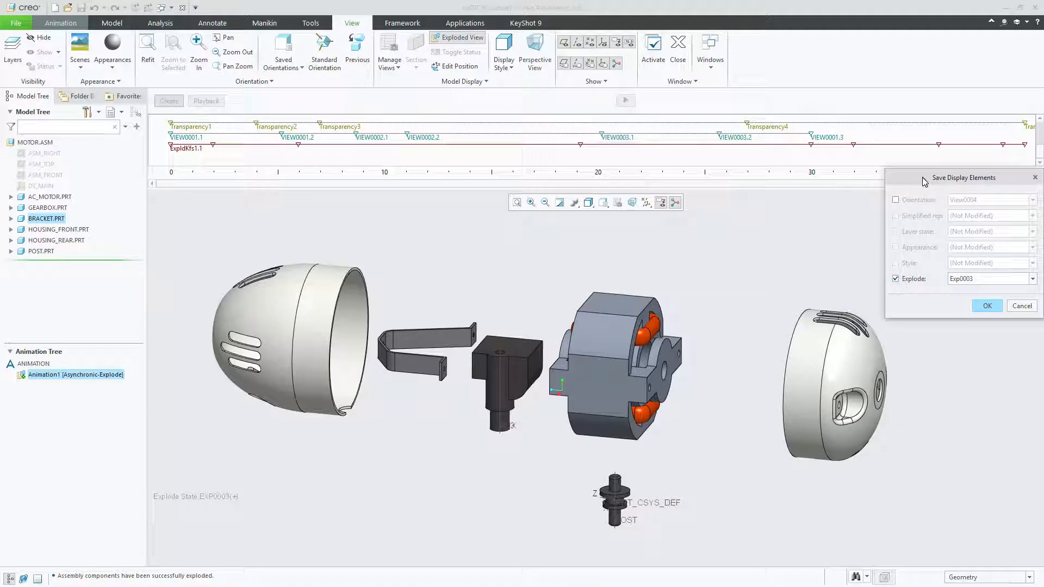
left_click_drag(923, 180, 890, 158)
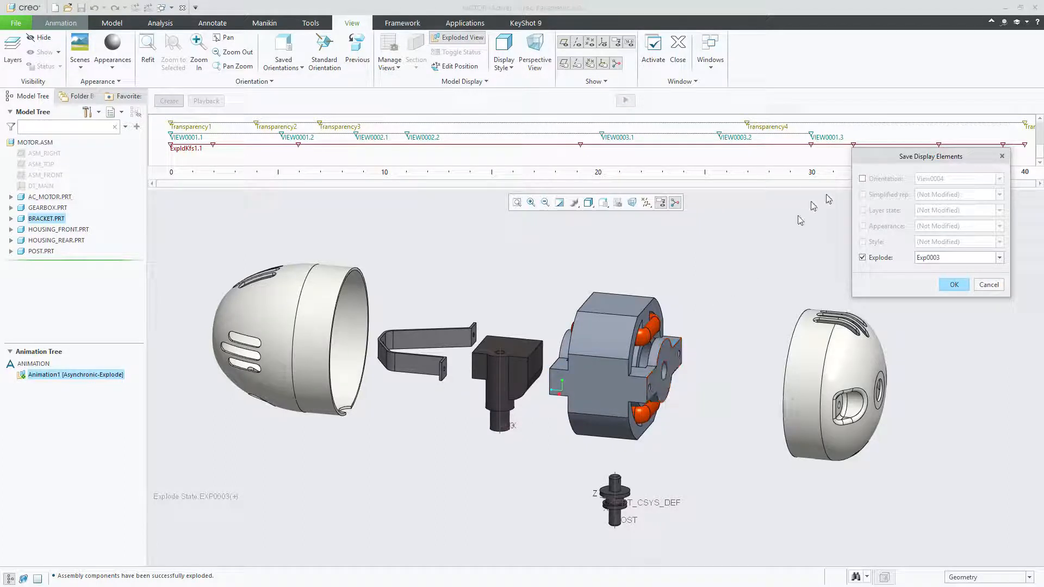
left_click(863, 179)
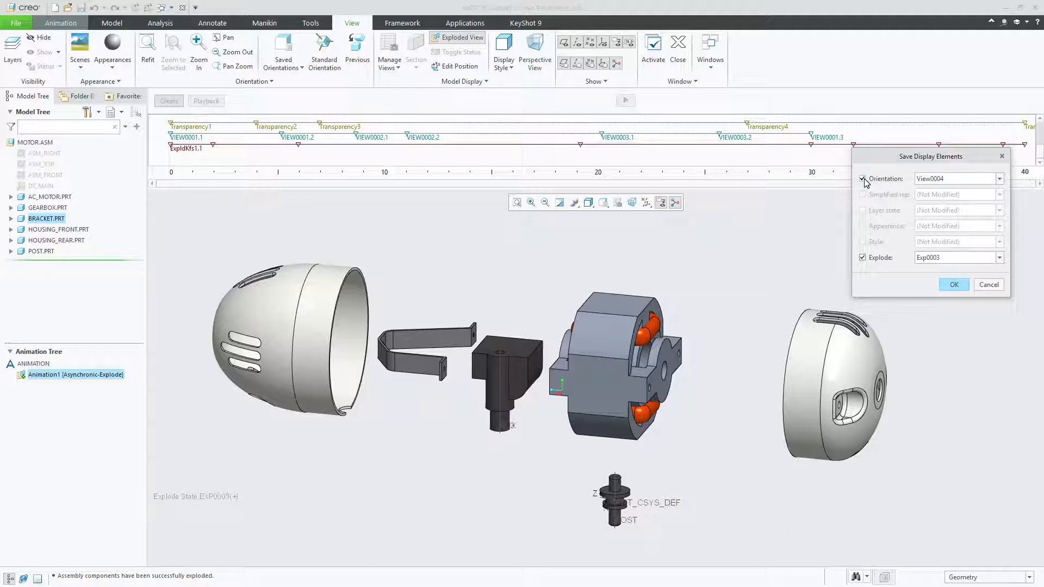
left_click(864, 179)
left_click(954, 285)
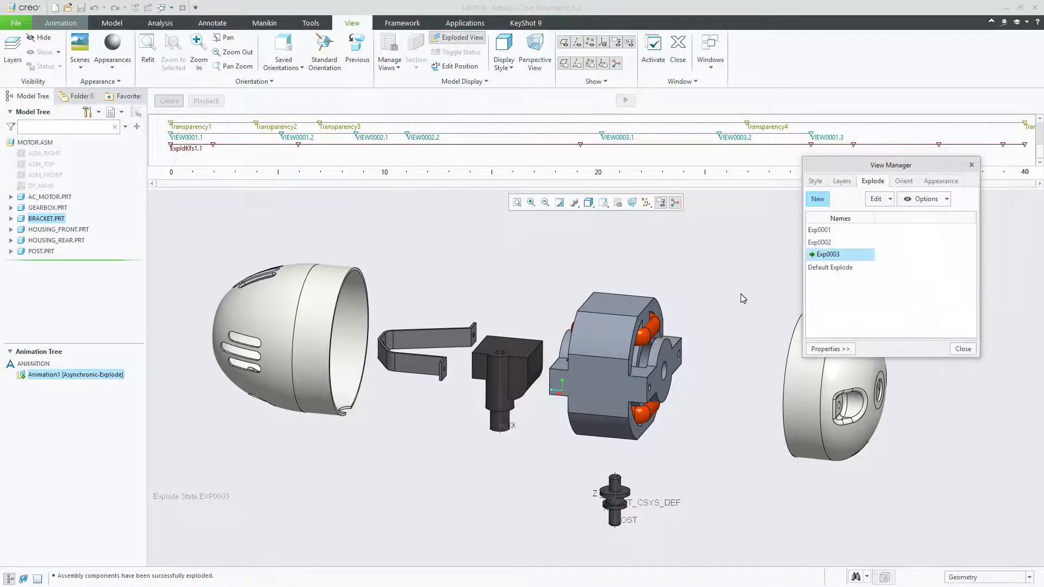
Compare explode state Exp0001 with Exp0003, leave Exp0003 active and close the View Manager
double_click(818, 230)
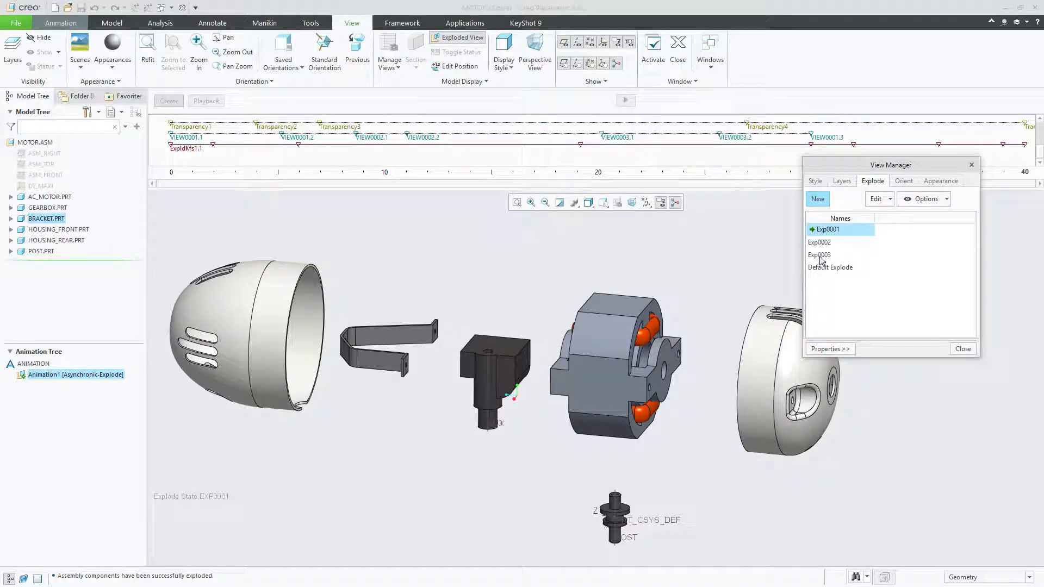
double_click(819, 255)
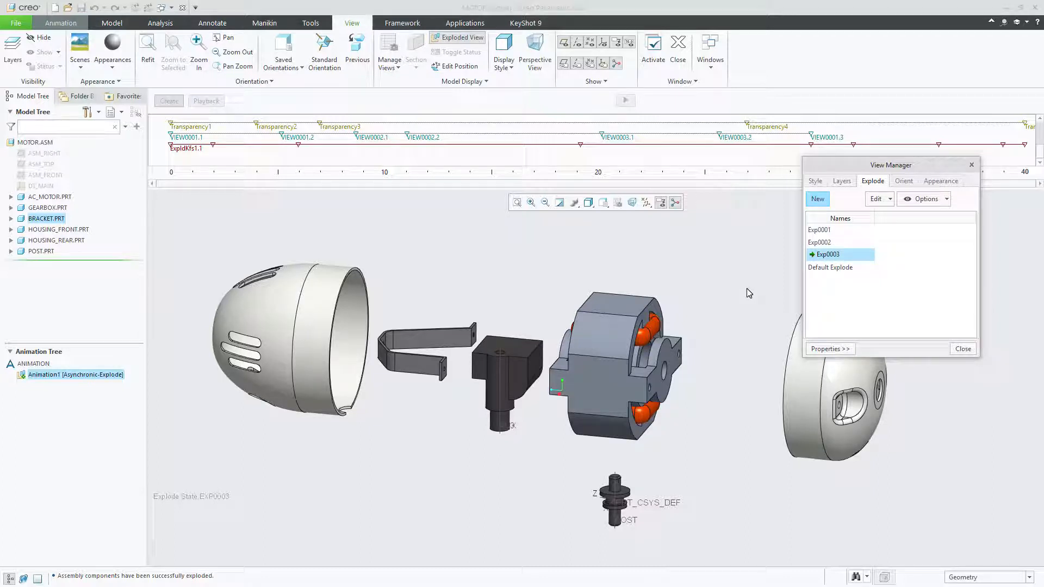
left_click(963, 349)
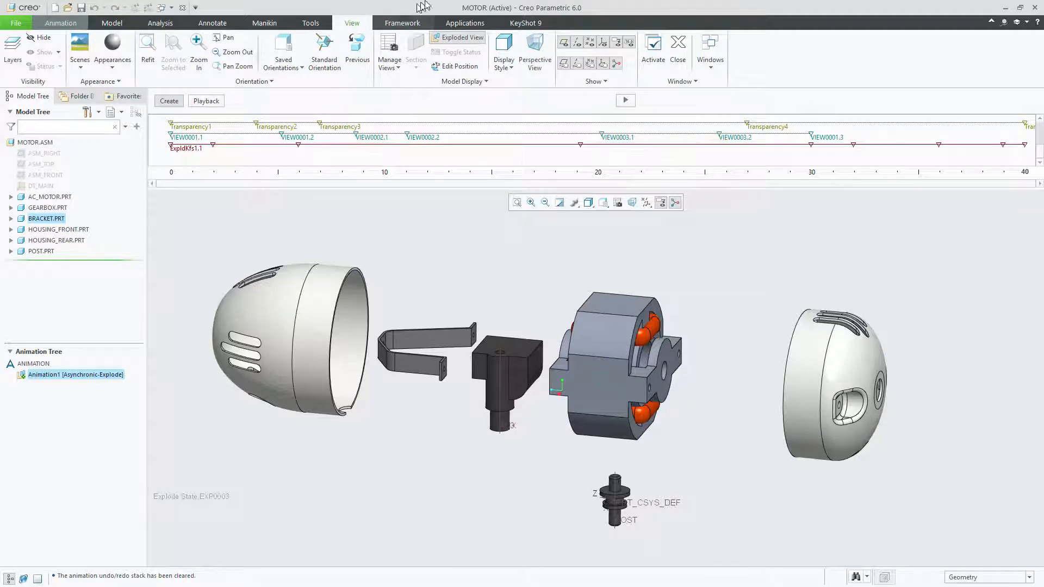
Save the Animation1 playback from the Animation application prompt and return to the animation tools
left_click(471, 24)
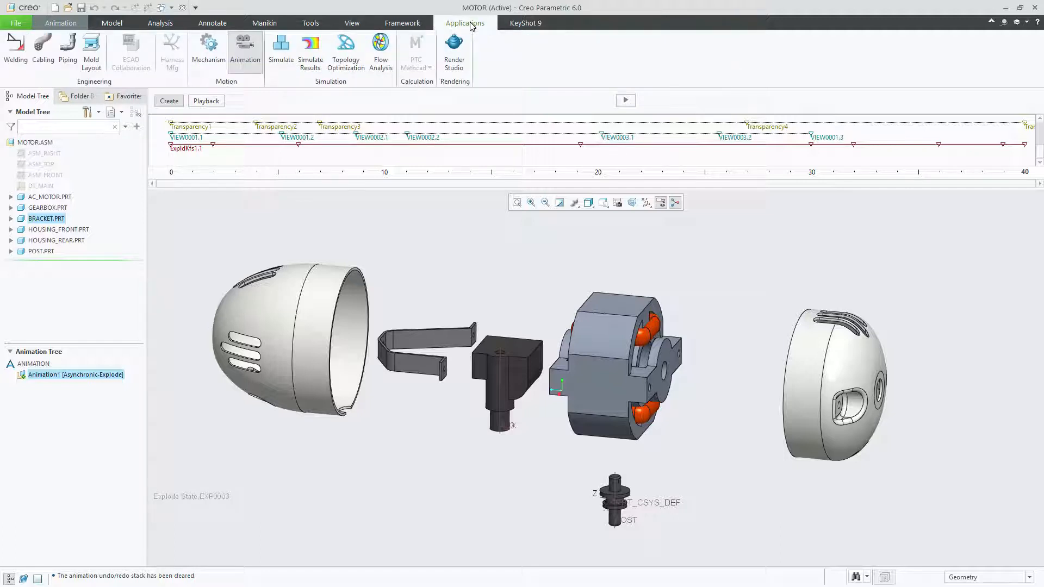
left_click(244, 53)
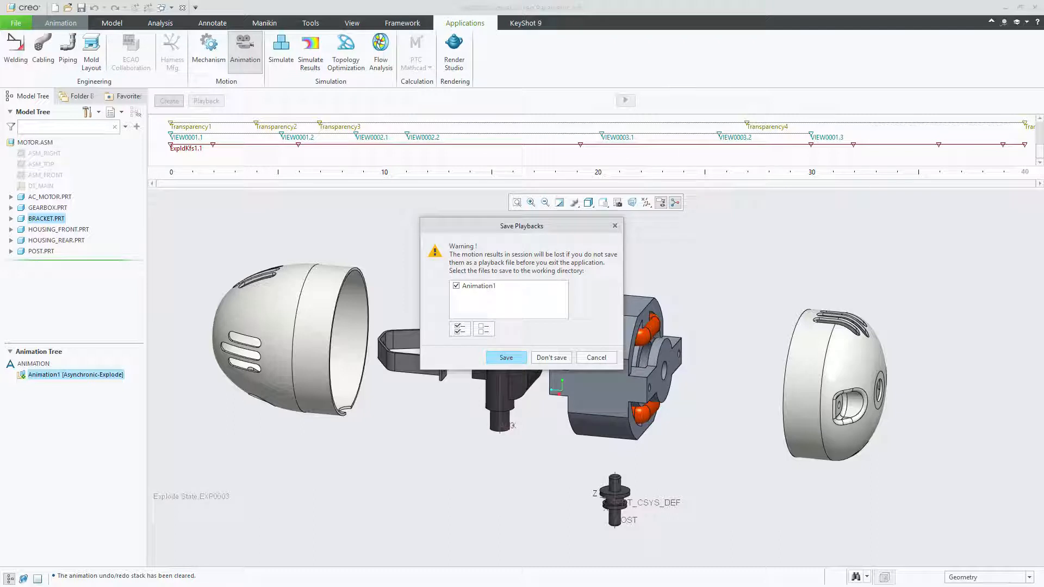
left_click(506, 357)
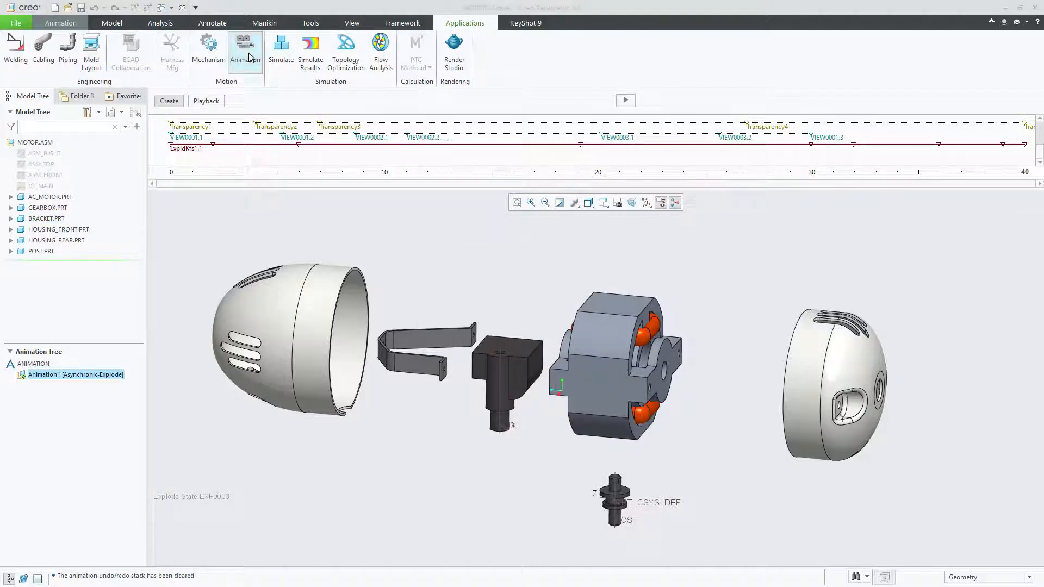
left_click(64, 23)
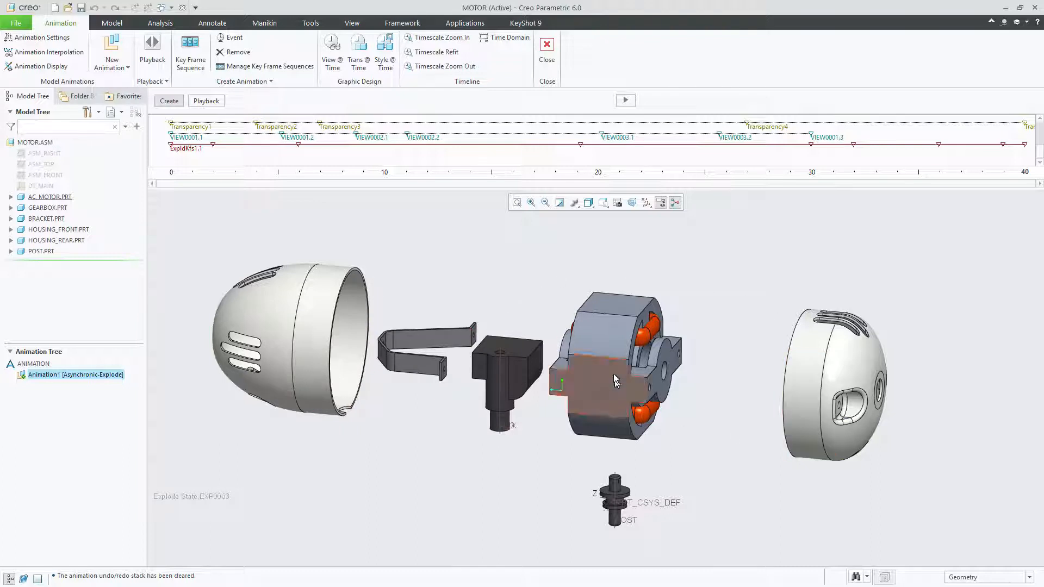
Generate Animation1 to watch its motion, confirming temporary explode state removal, and stop it partway
left_click(624, 103)
left_click(473, 330)
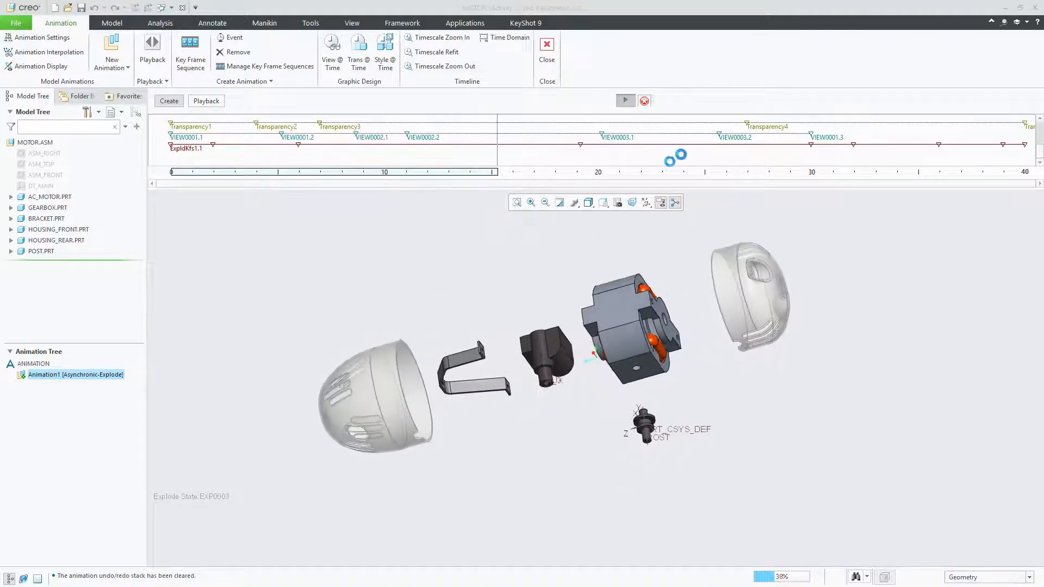
left_click(644, 101)
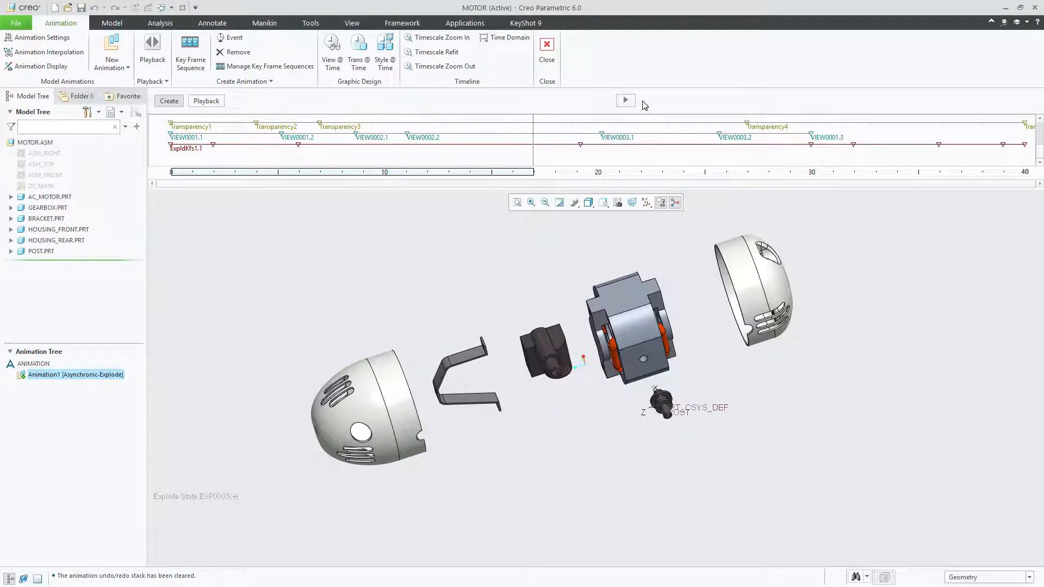
Create a new explode animation named Animation2 with Animation2_Current1 as its initial snapshot
right_click(51, 389)
left_click(31, 361)
left_click(33, 363)
right_click(34, 362)
mouse_move(54, 371)
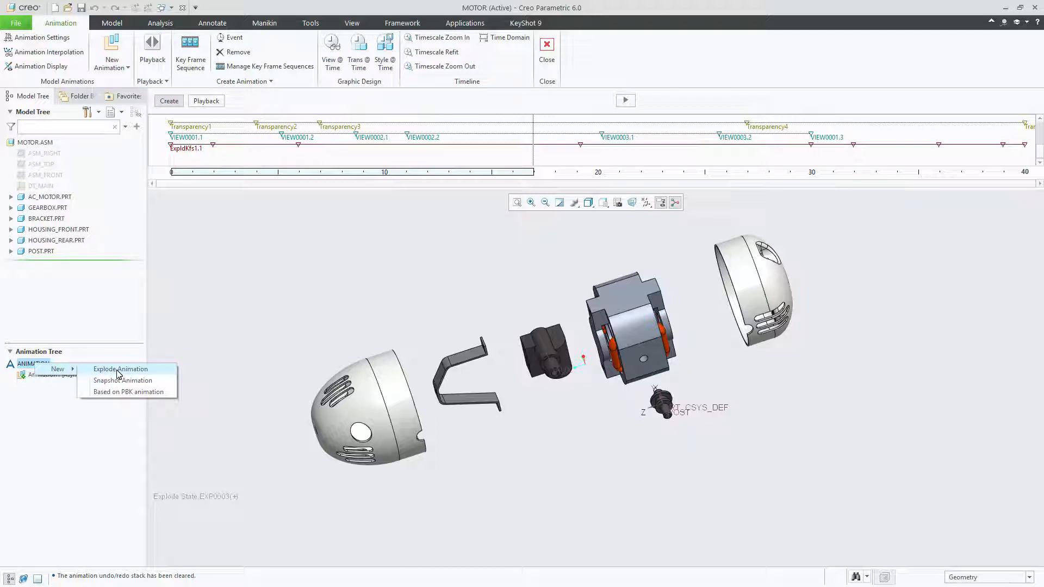
left_click(117, 369)
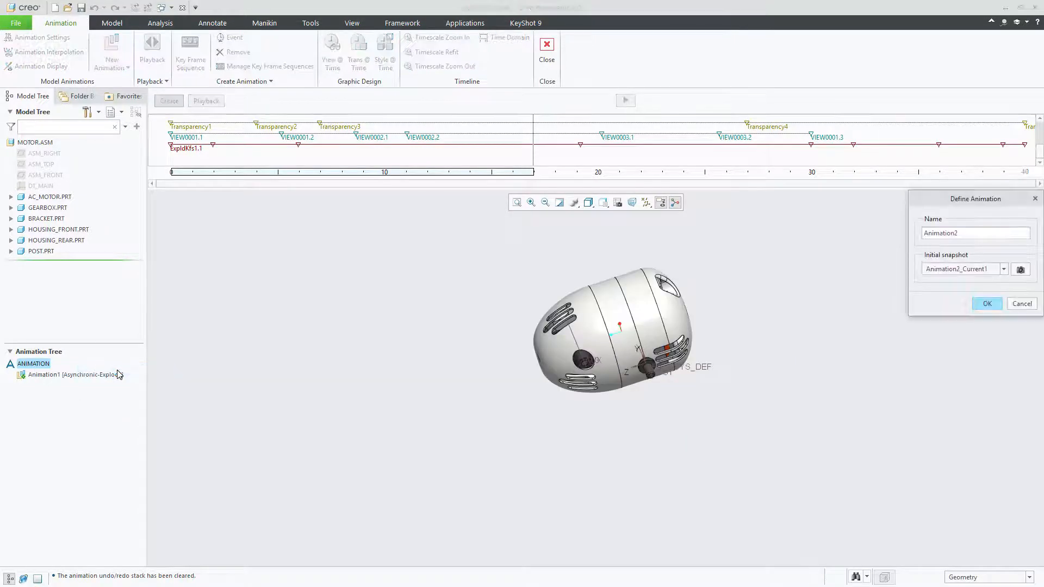
left_click_drag(962, 204, 746, 301)
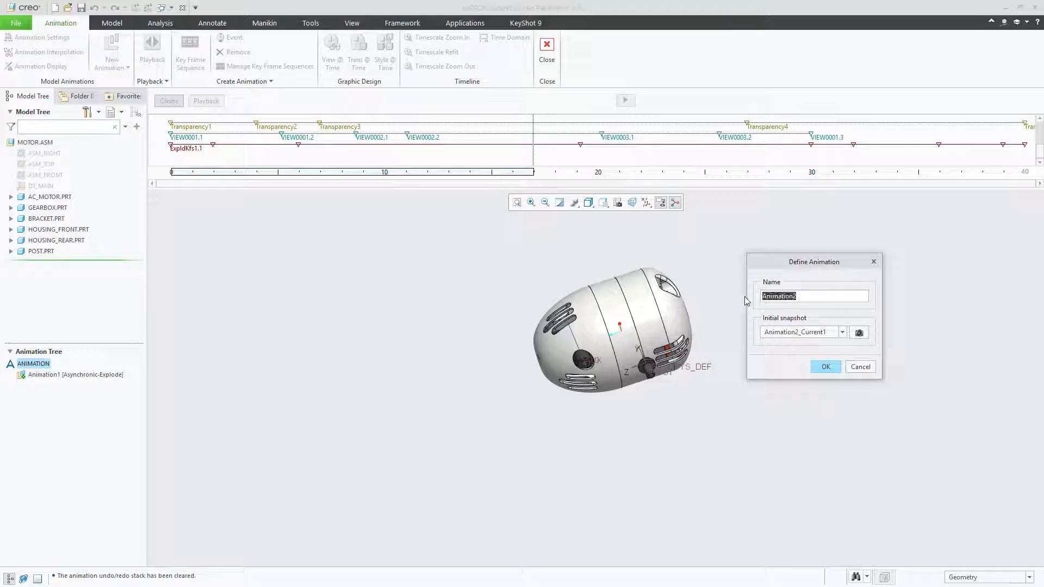
left_click(823, 367)
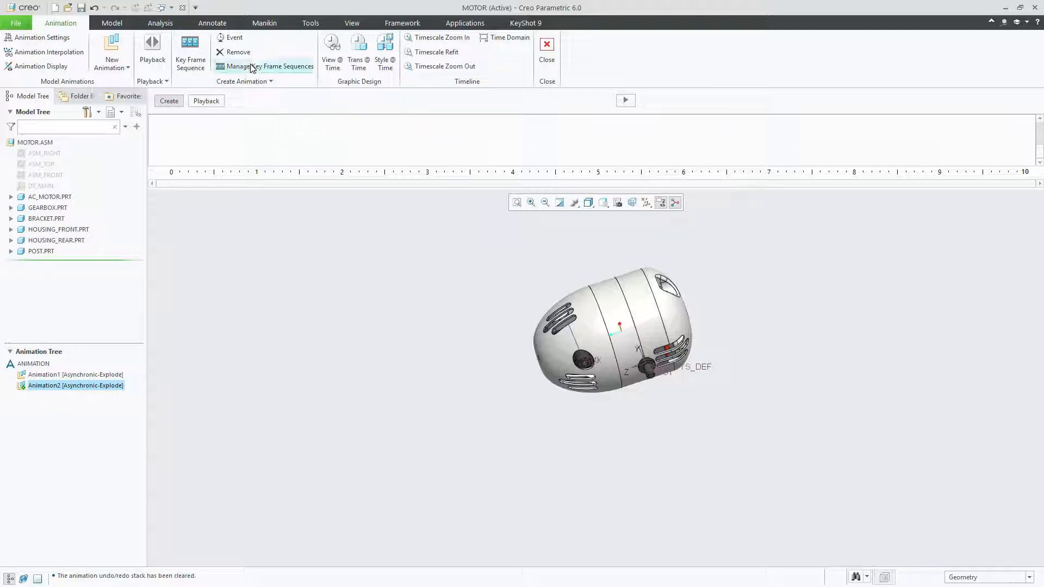
Start key frame sequence ExpldKfs2 in Animation2 and add the Unexploded state at time 0
left_click(281, 83)
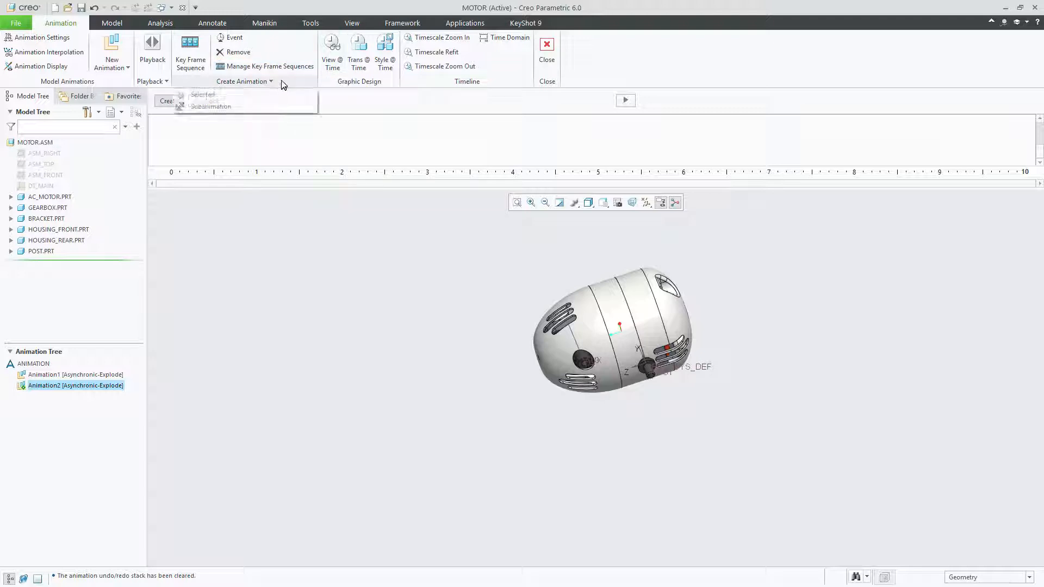
left_click(257, 81)
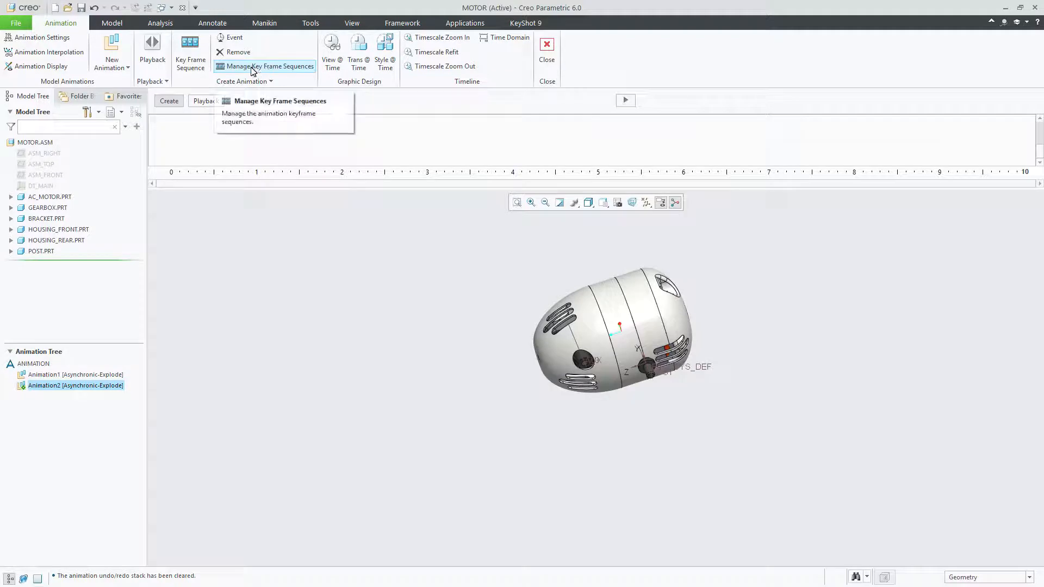
left_click(190, 60)
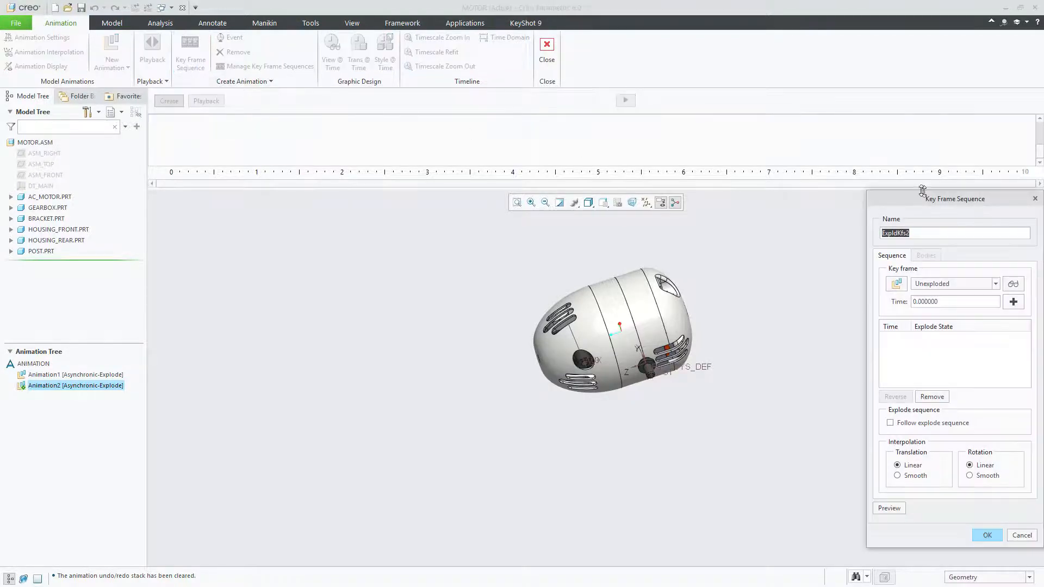
left_click_drag(909, 203, 799, 174)
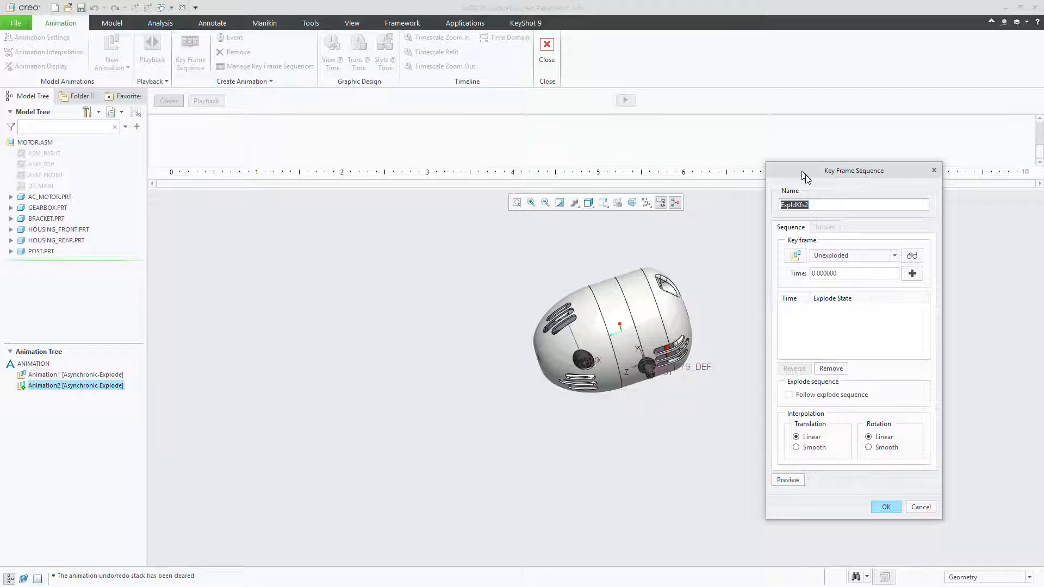
left_click_drag(804, 171, 790, 180)
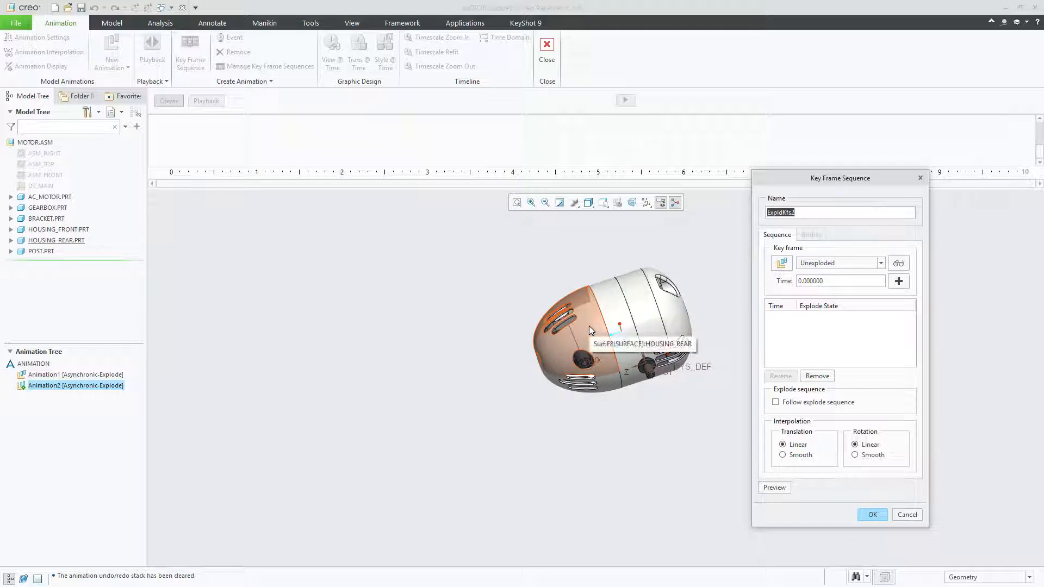
double_click(826, 280)
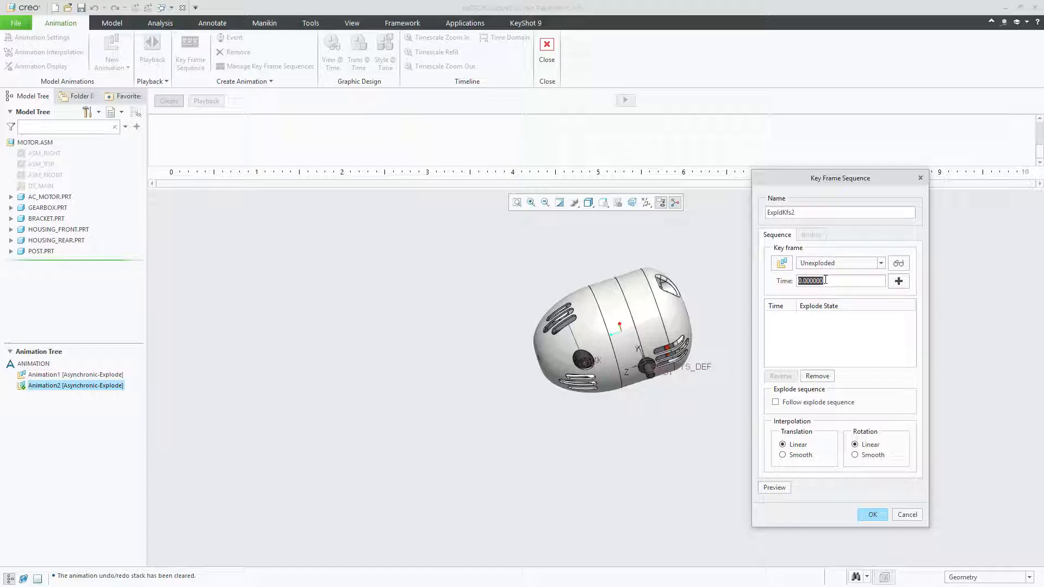
left_click(898, 282)
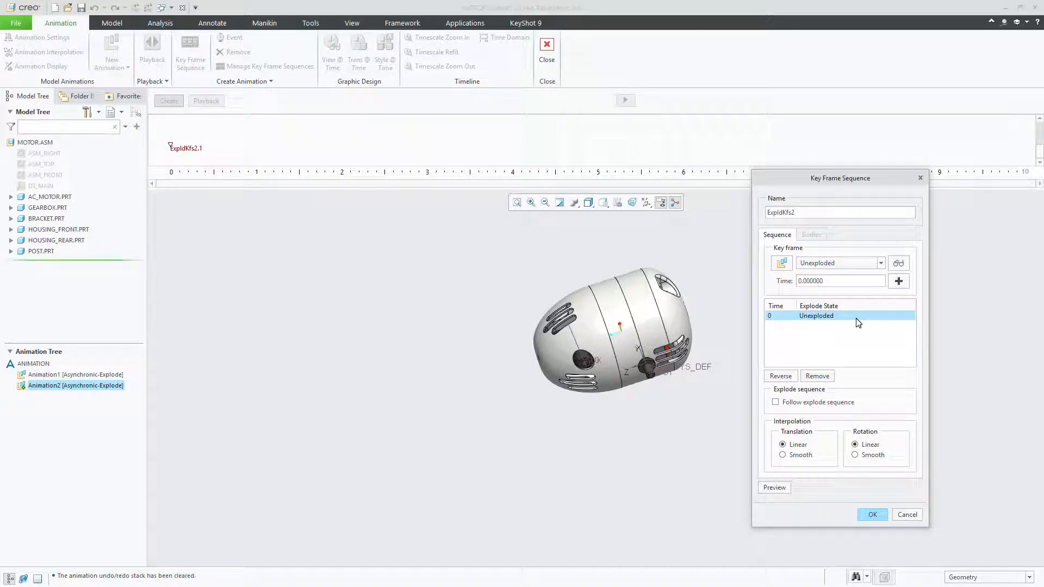
Add explode state EXP0003 at time 10 to the key frame sequence and accept the sequence
double_click(835, 282)
type("10")
left_click(849, 263)
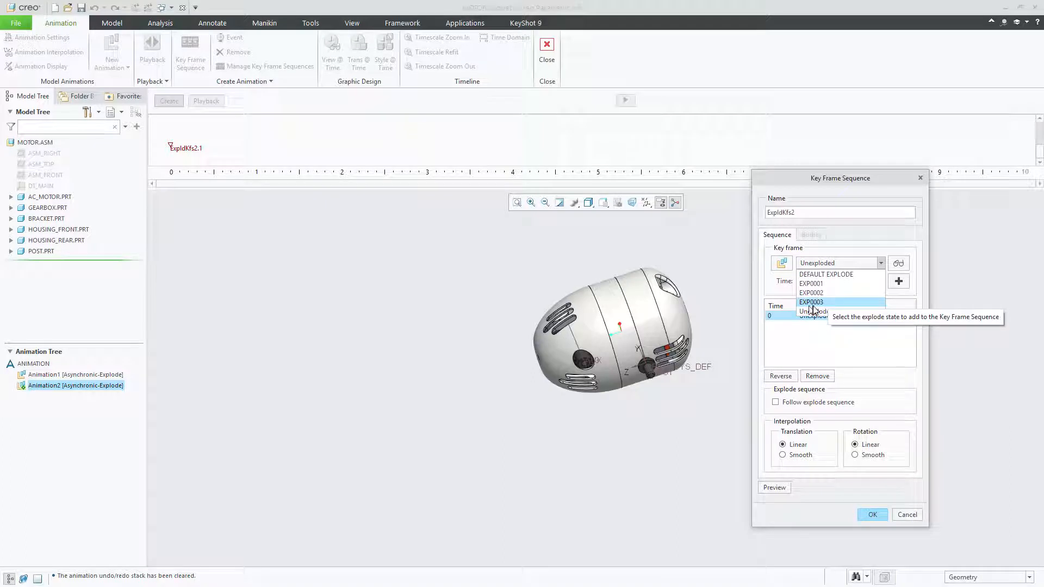
left_click(830, 302)
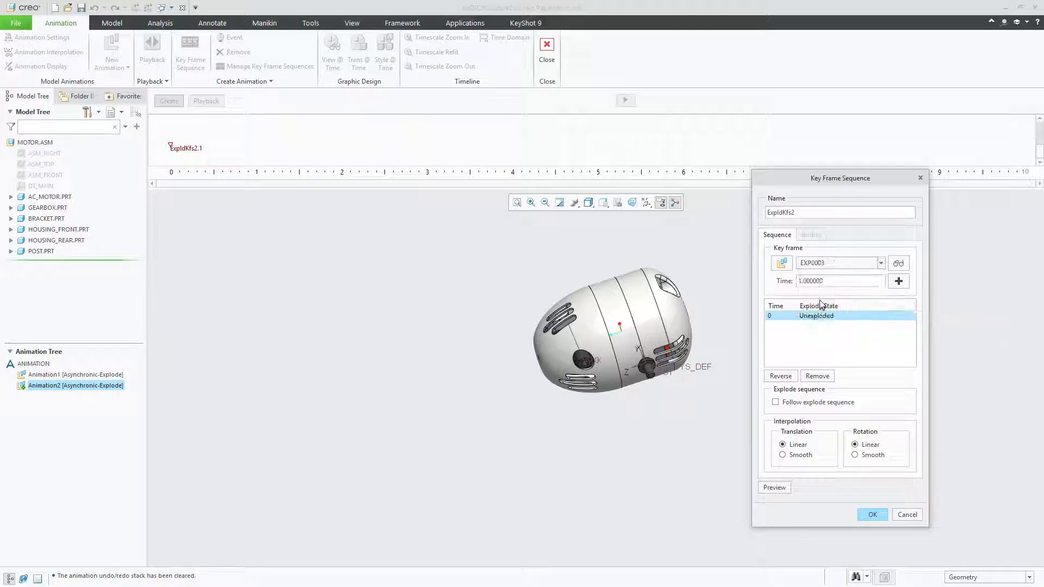
double_click(831, 282)
type("10")
left_click(898, 281)
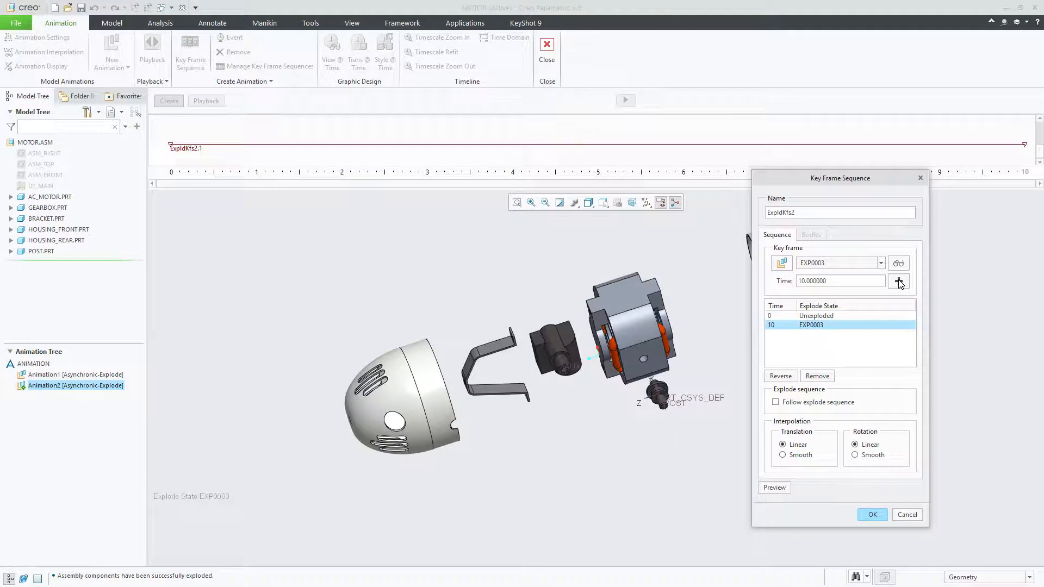
left_click_drag(799, 179, 894, 239)
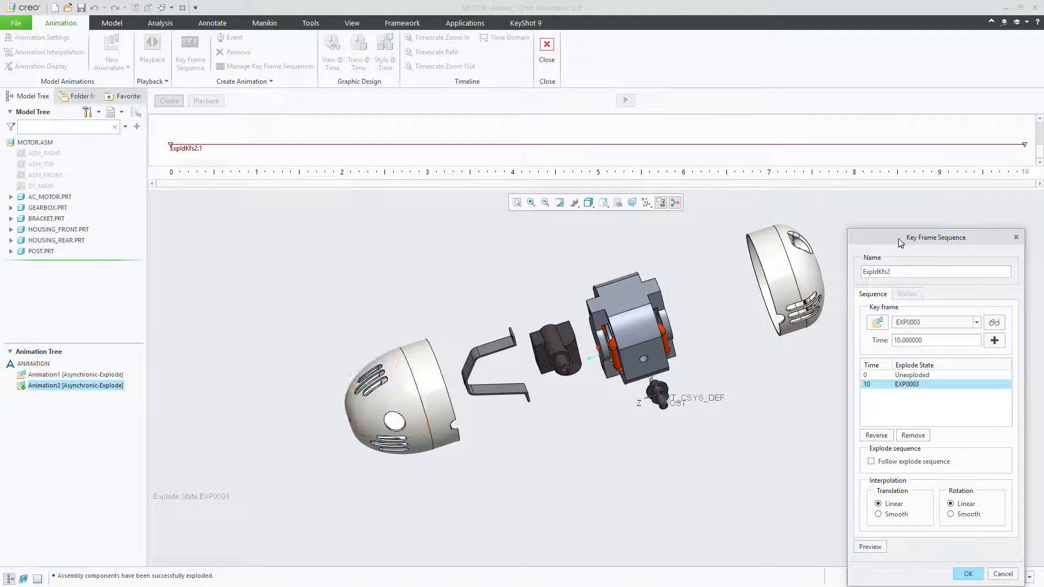
left_click_drag(901, 243, 878, 178)
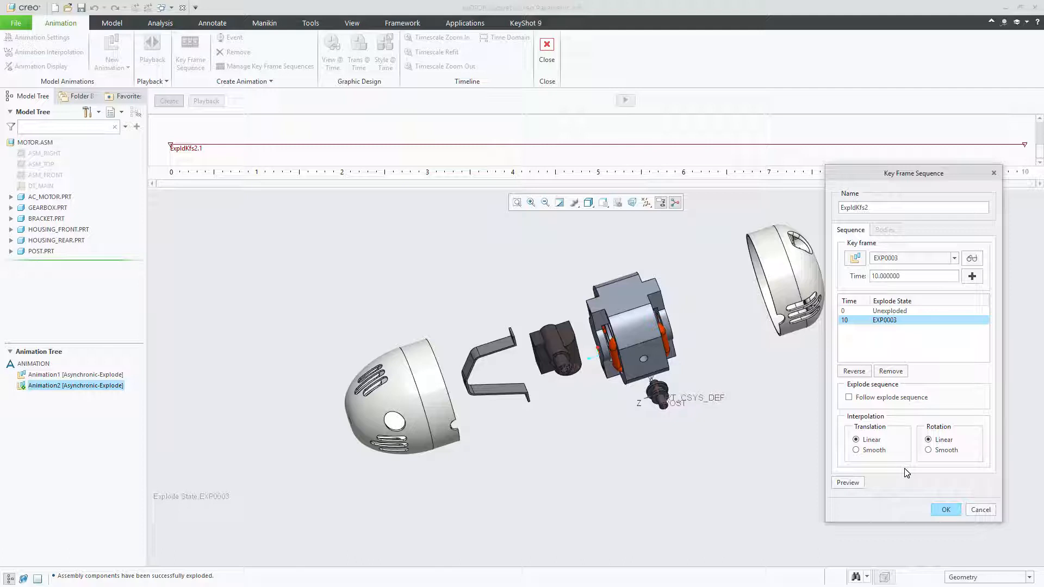
left_click(944, 509)
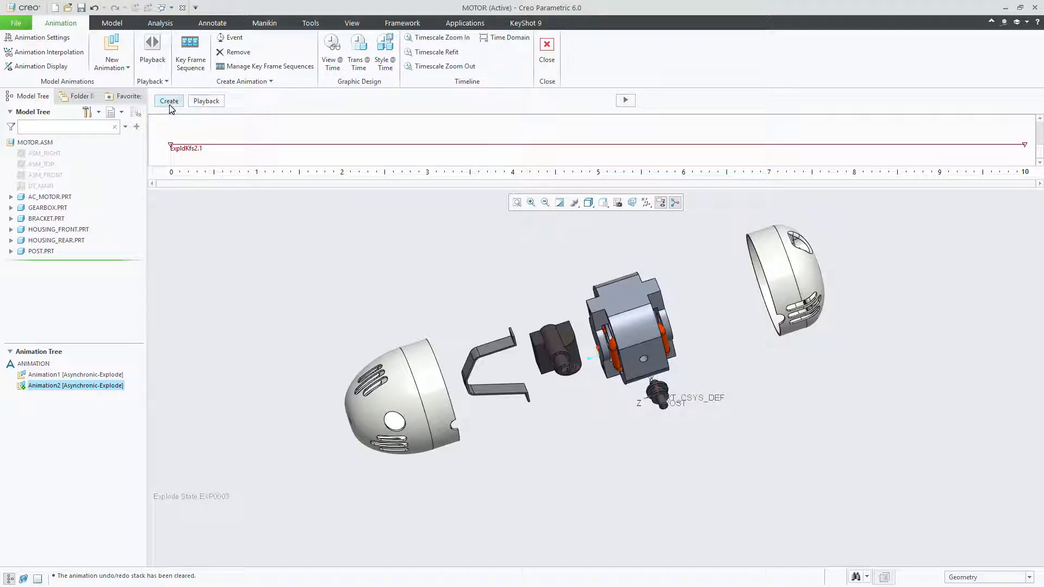
Generate Animation2, then regenerate it from the changed viewing angle, confirming removal of the temporary explode state
left_click(625, 100)
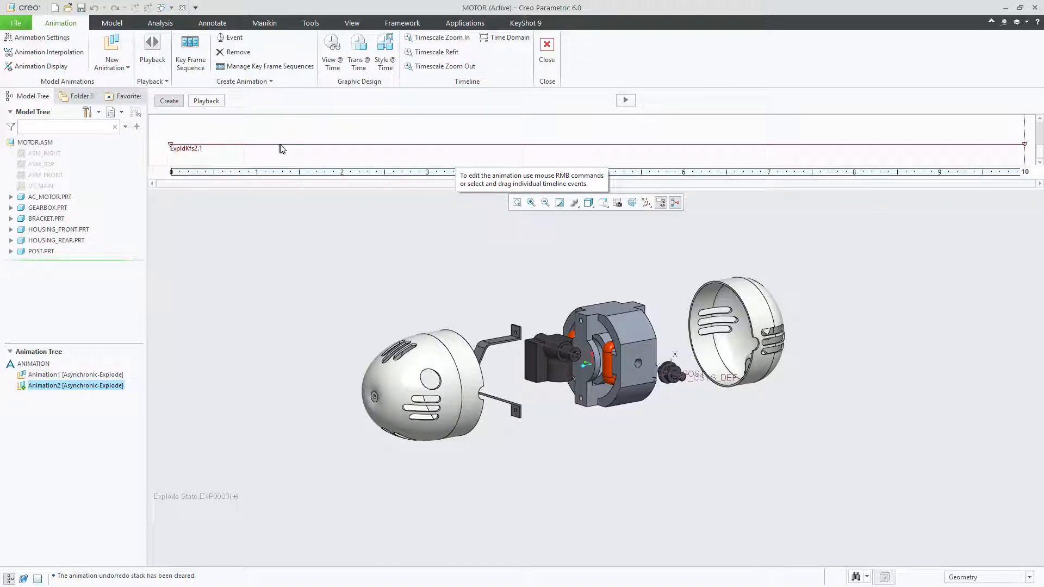
left_click(625, 101)
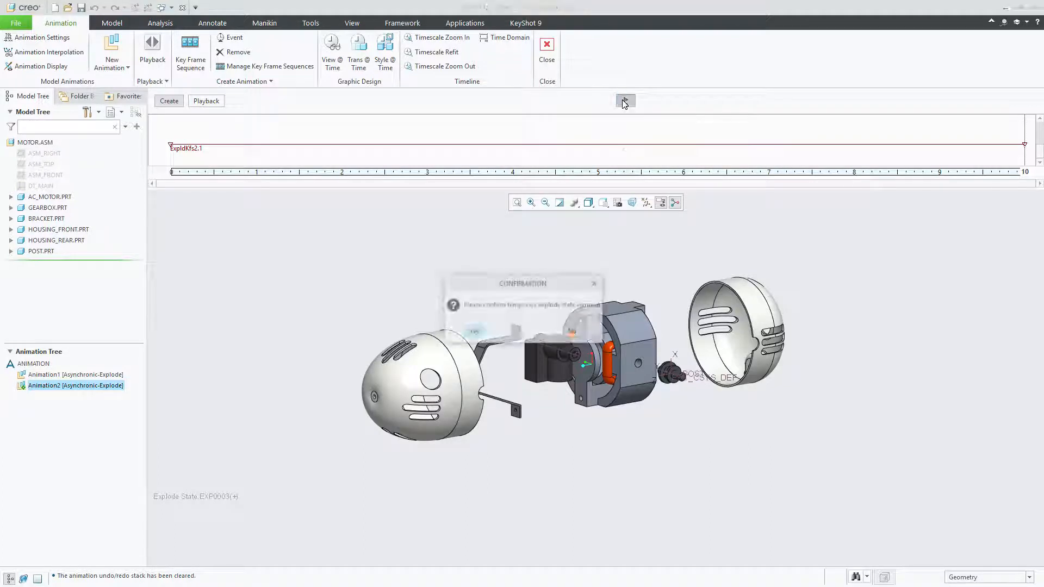
left_click(473, 331)
left_click(473, 332)
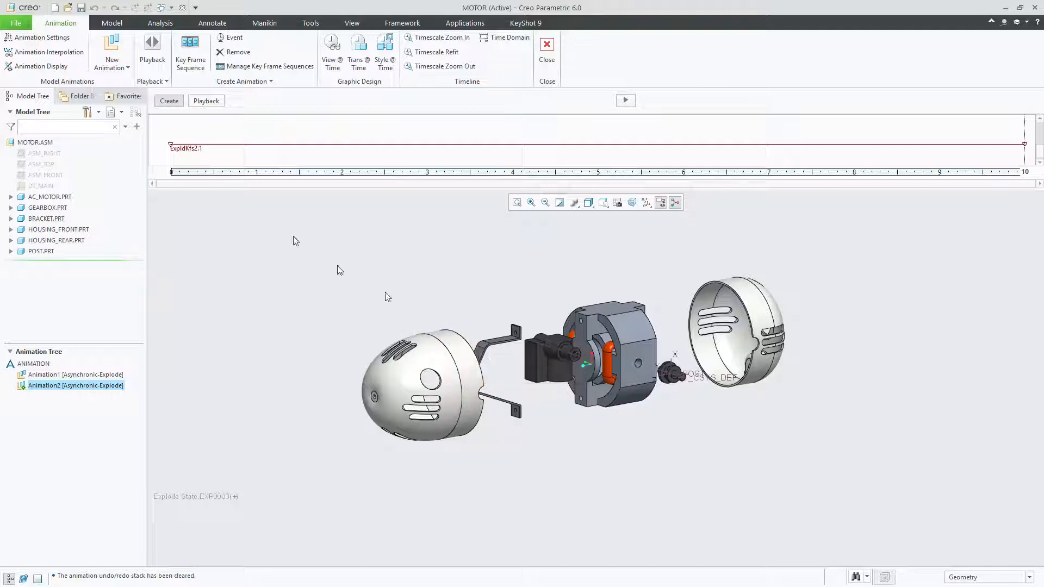
Edit key frame sequence ExpldKfs2 of Animation2 and add explode state EXP0003 at time 20
double_click(172, 147)
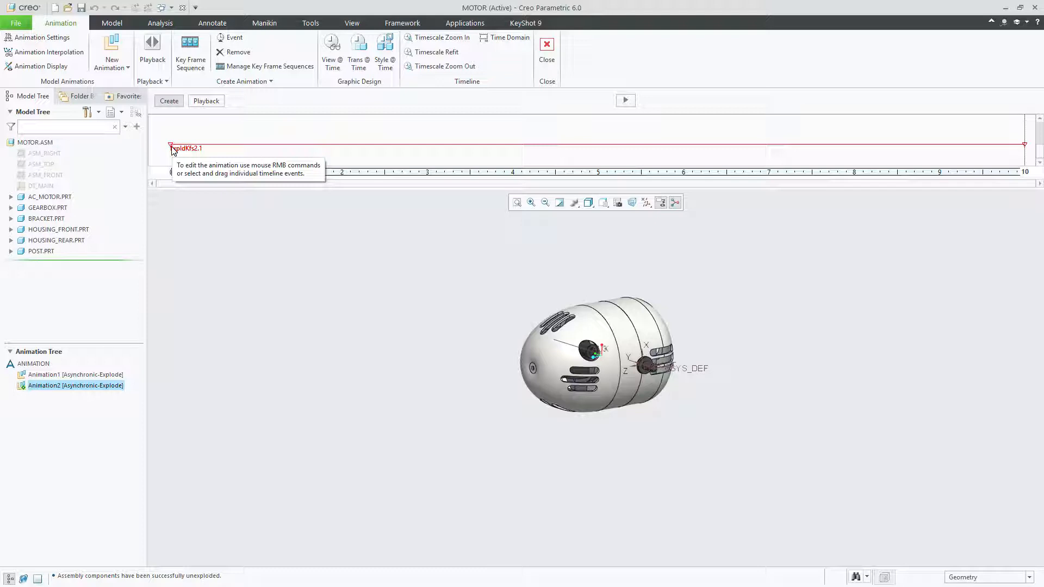
right_click(172, 150)
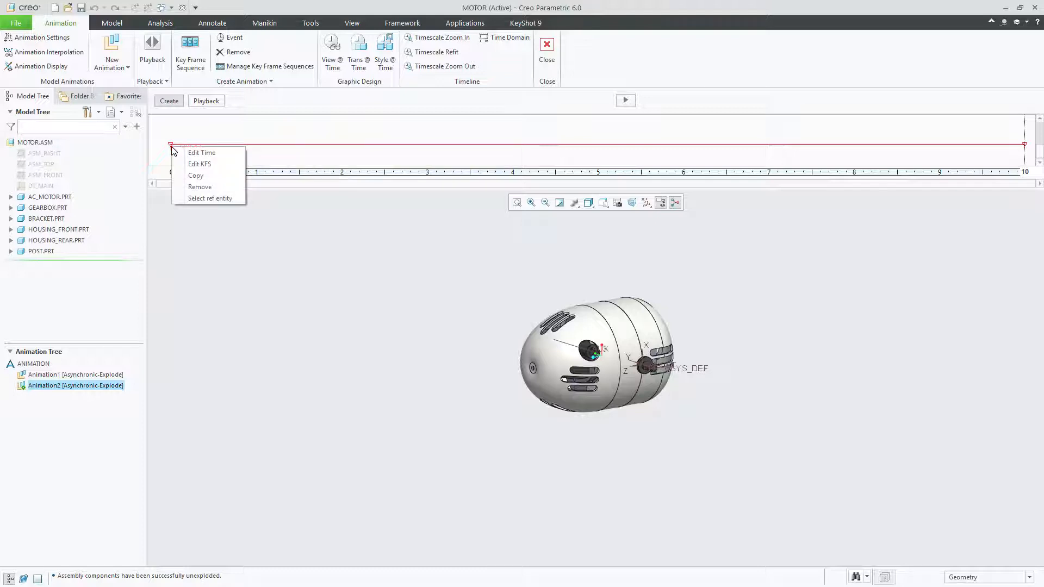
left_click(206, 165)
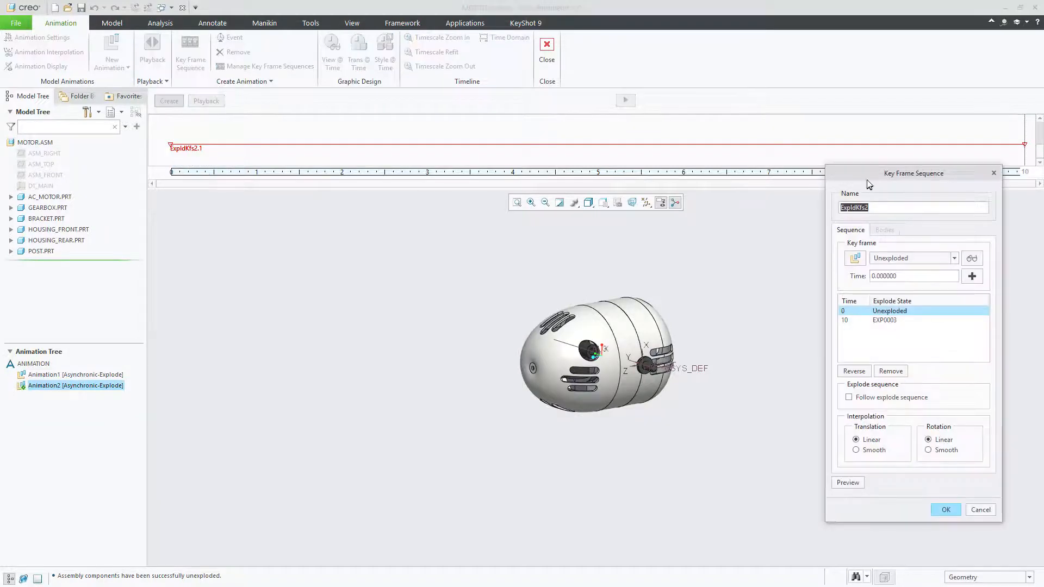
left_click_drag(868, 173, 757, 159)
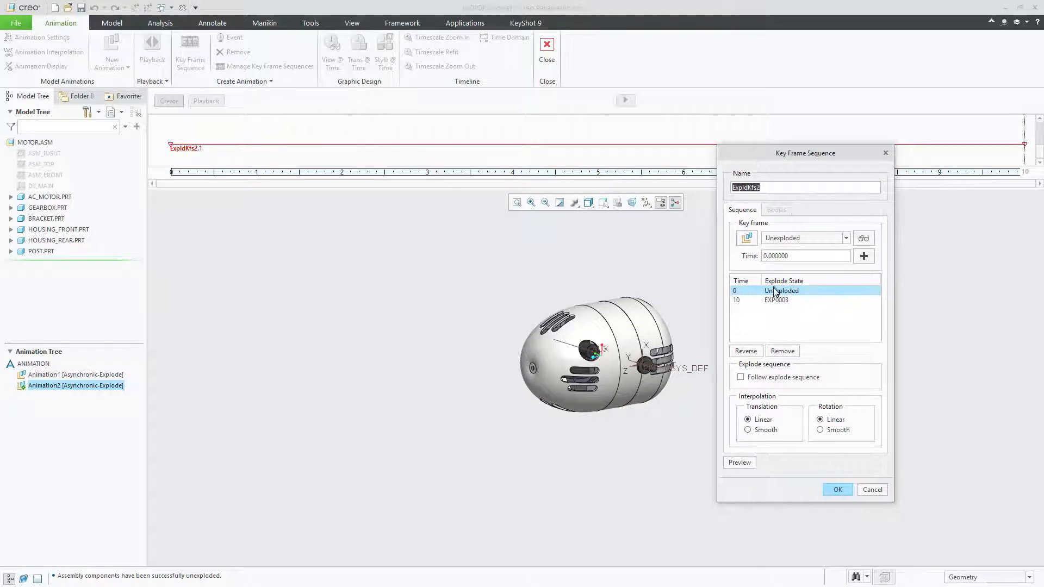
left_click(755, 325)
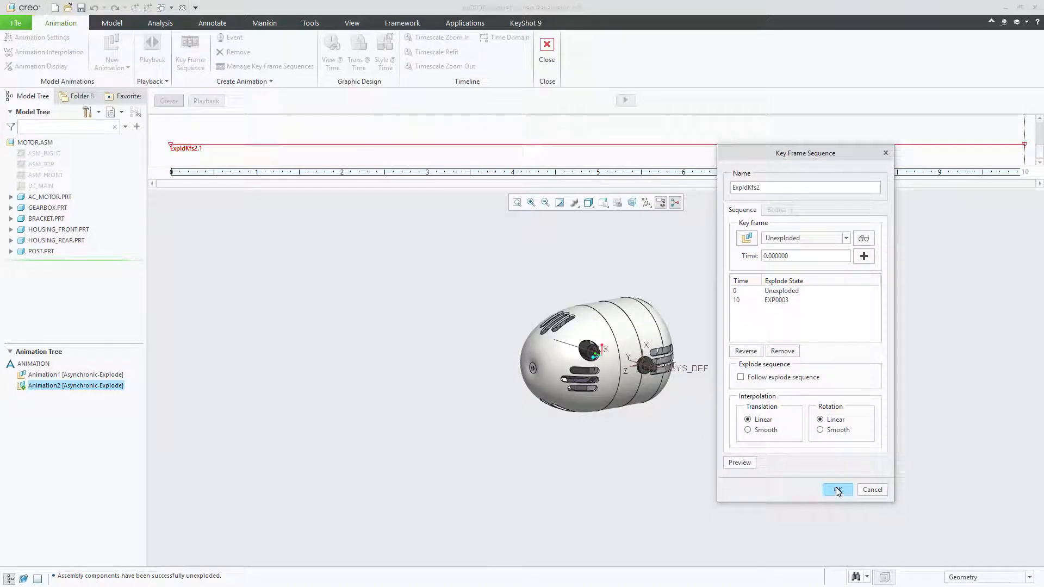
double_click(810, 256)
left_click(821, 238)
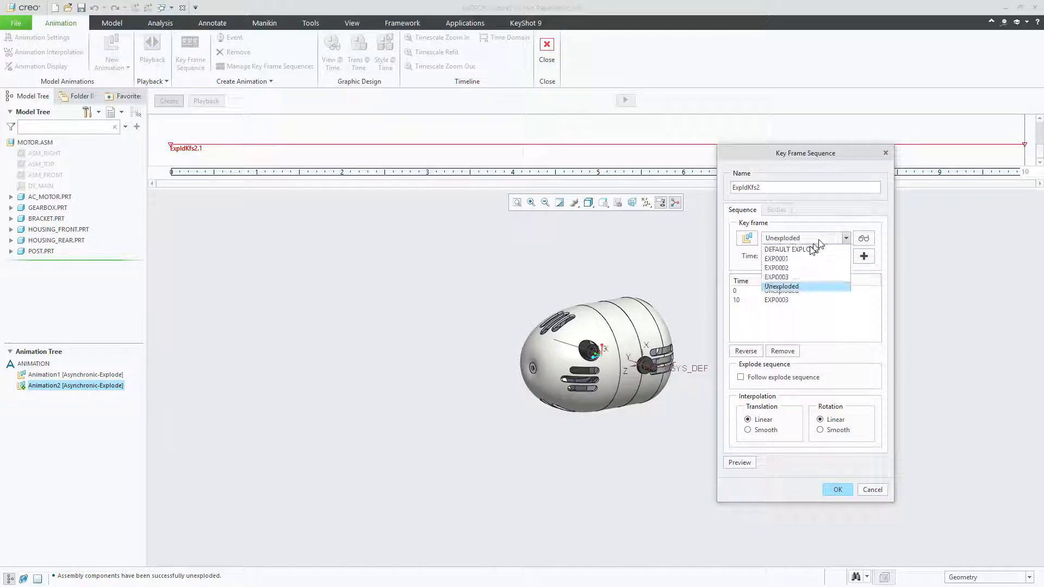
left_click(801, 277)
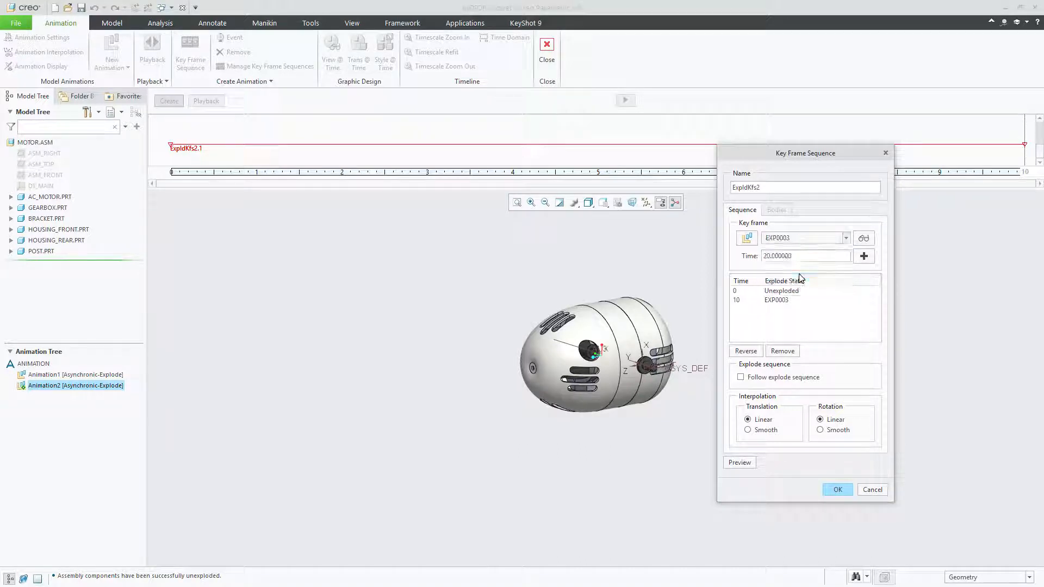
left_click(863, 257)
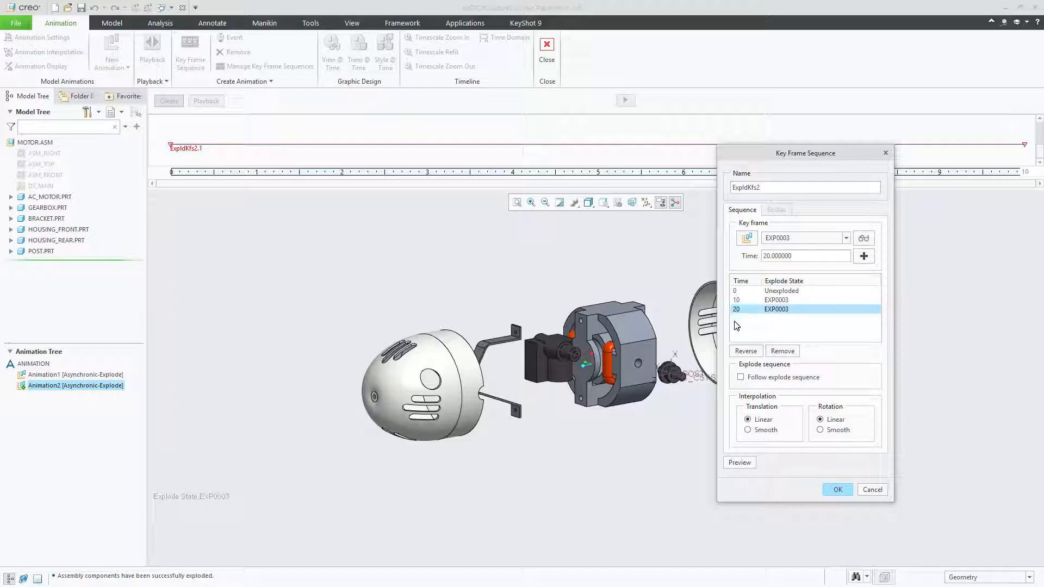
Add the Unexploded state at time 30 to the key frame sequence
left_click(785, 241)
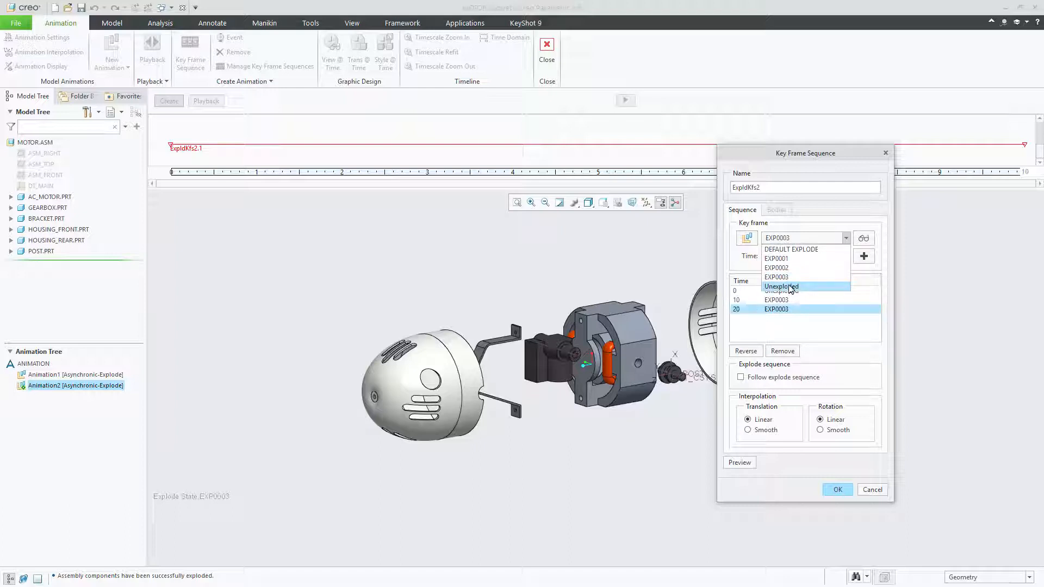
left_click(790, 286)
double_click(797, 255)
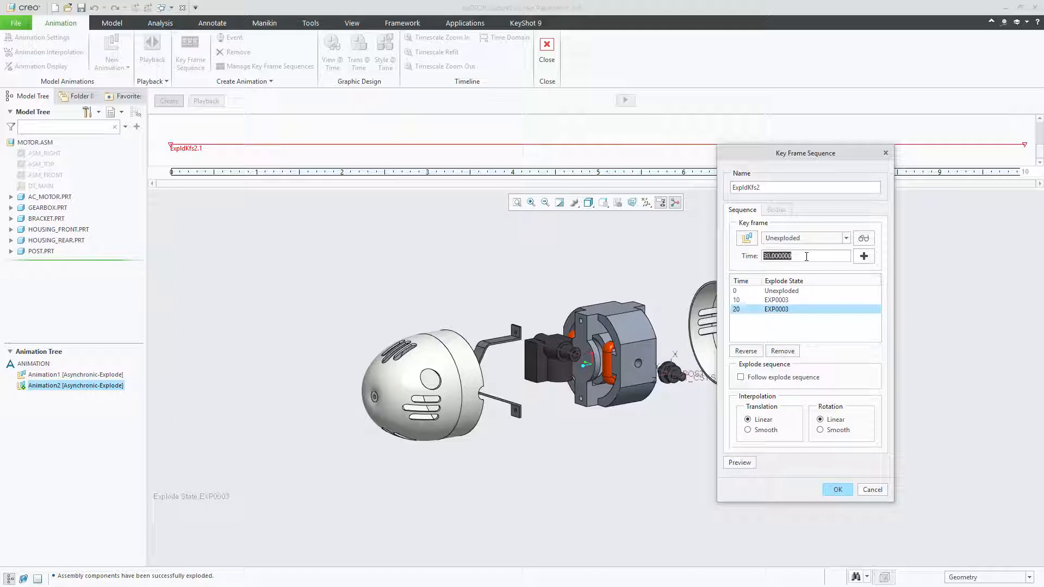
left_click(863, 256)
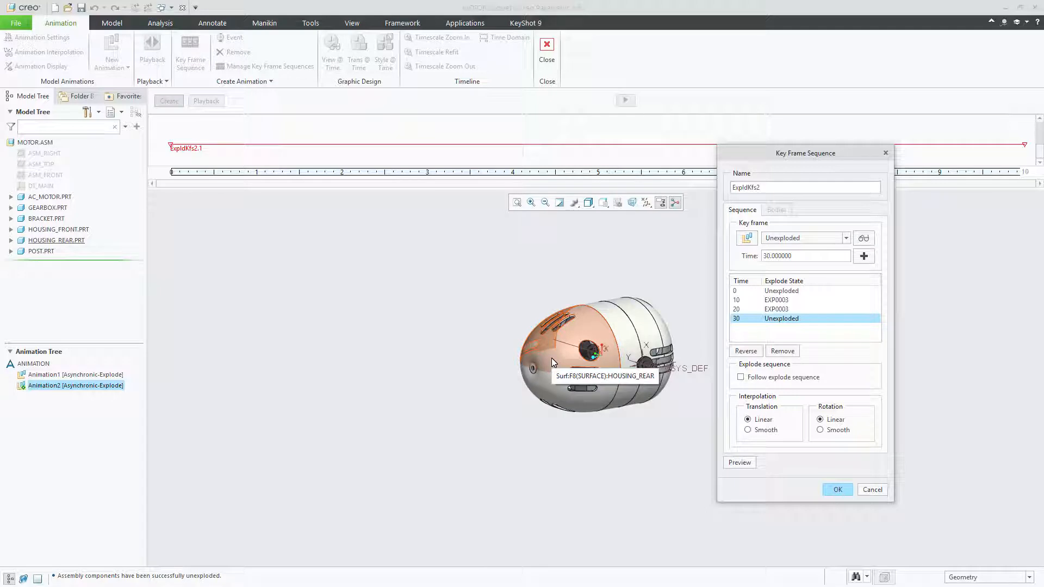
Set the sequence's translation and rotation interpolation to Smooth and accept the key frame sequence
left_click(750, 430)
left_click(819, 430)
left_click(837, 489)
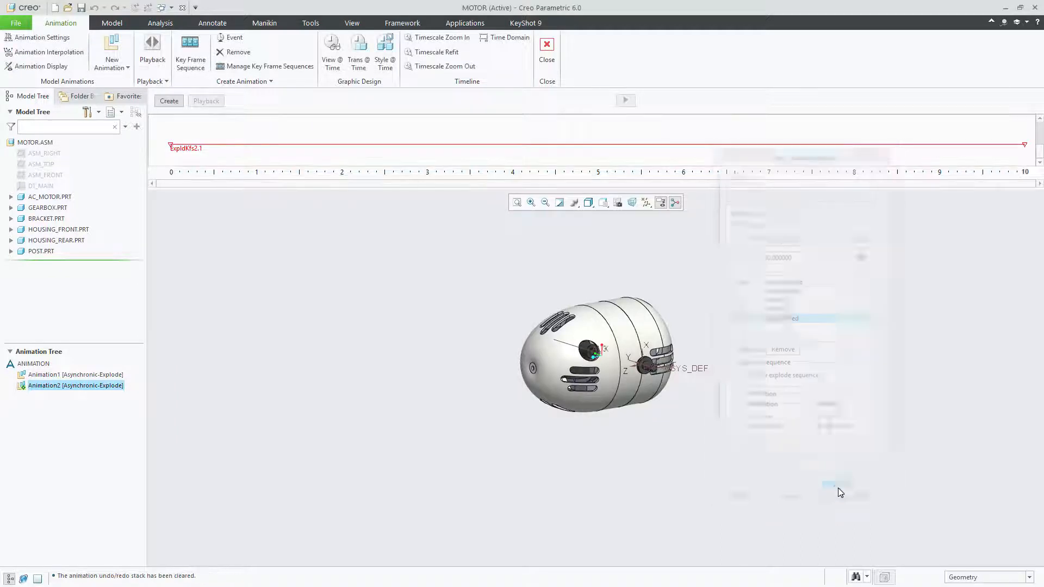
Generate Animation2 with its result set overwritten, then regenerate it on the 30-second timeline, confirming removal of the temporary explode state
left_click(626, 102)
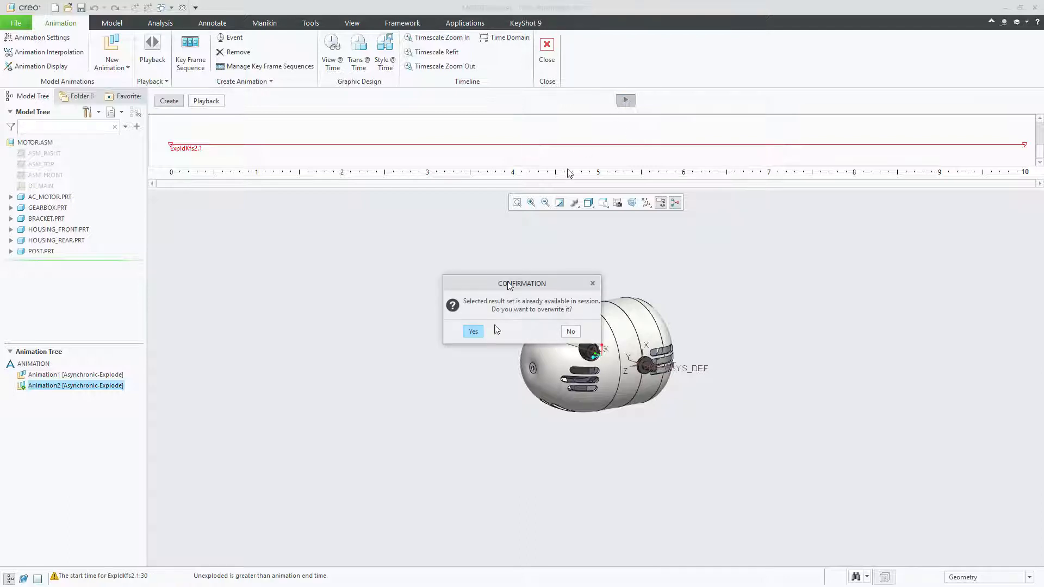
left_click(474, 331)
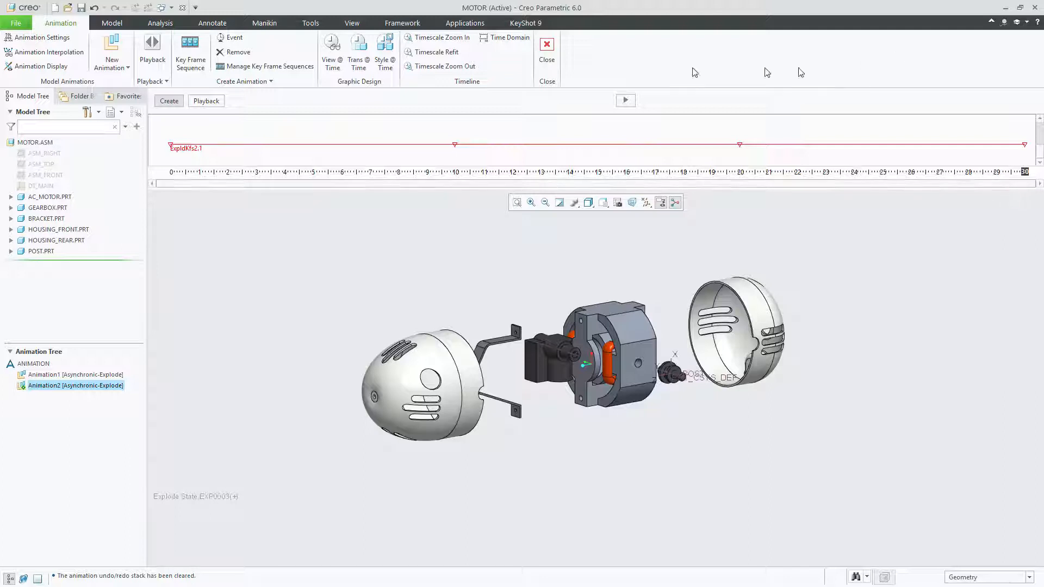
left_click(626, 101)
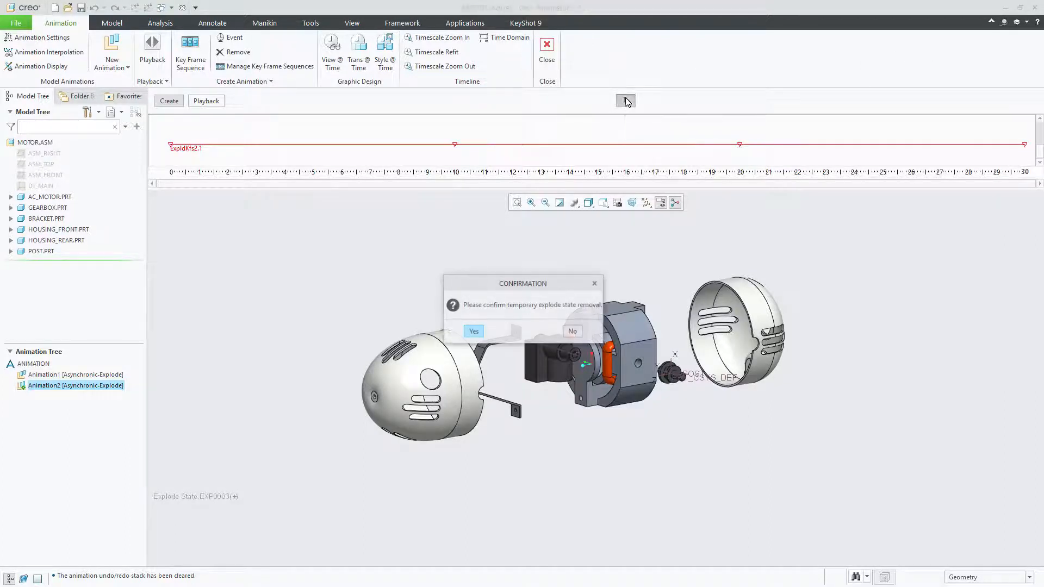
left_click_drag(563, 268, 448, 232)
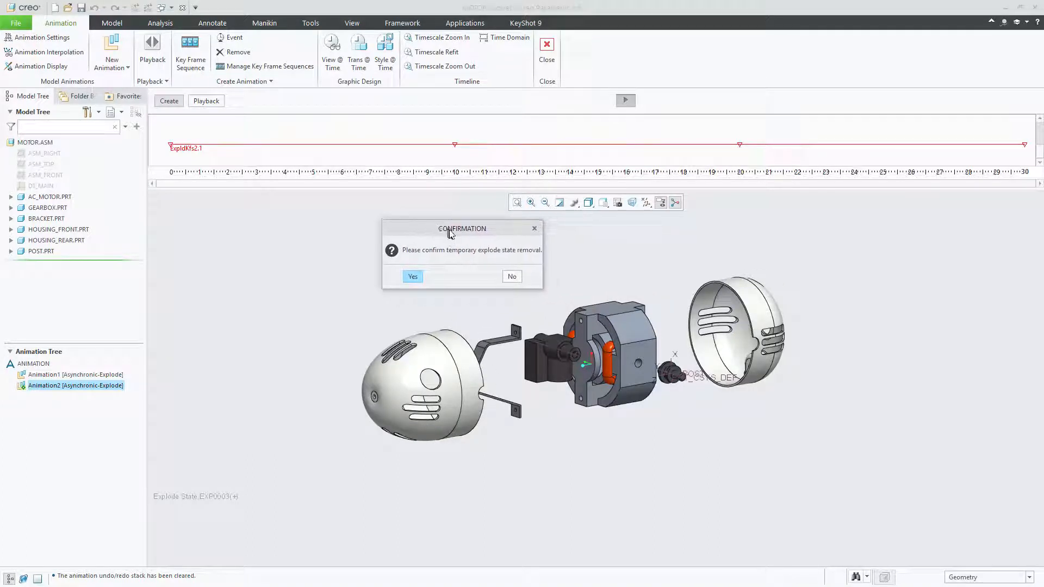
left_click(414, 276)
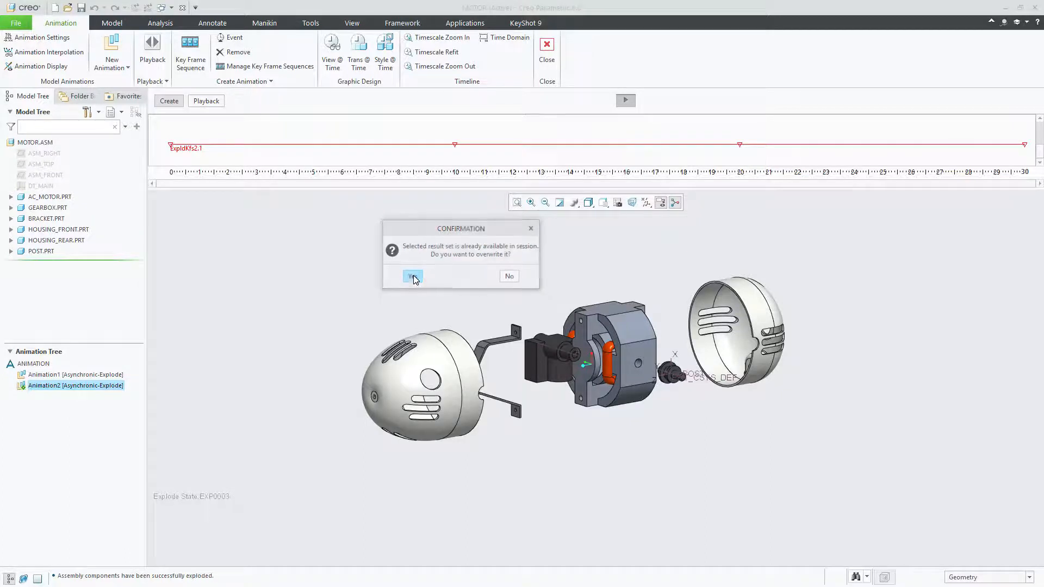
left_click(414, 276)
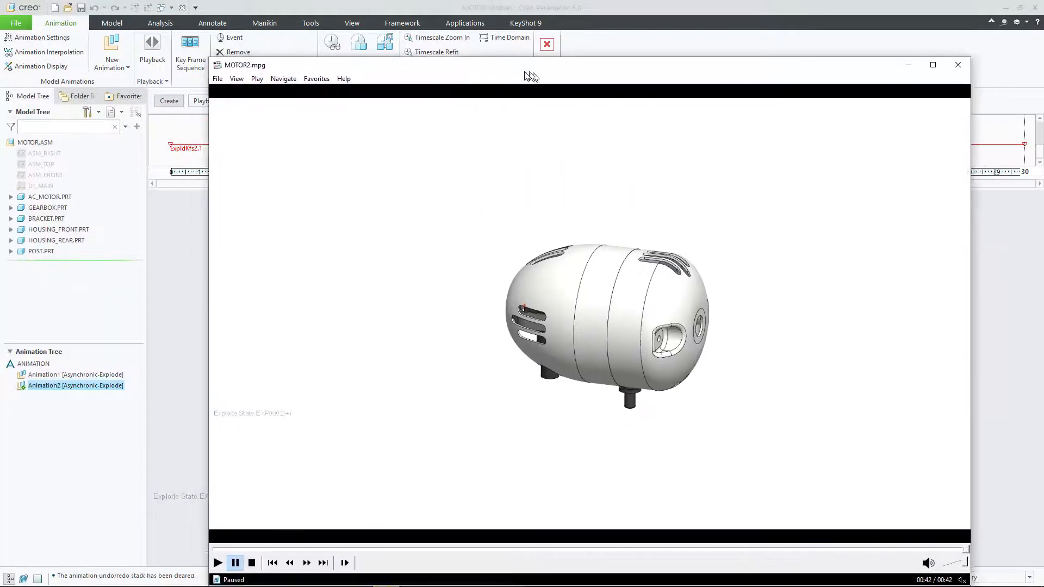
Switch to the MOTOR2.mpg video and examine the camera angle and part transparency at several points of the explode animation
left_click(380, 549)
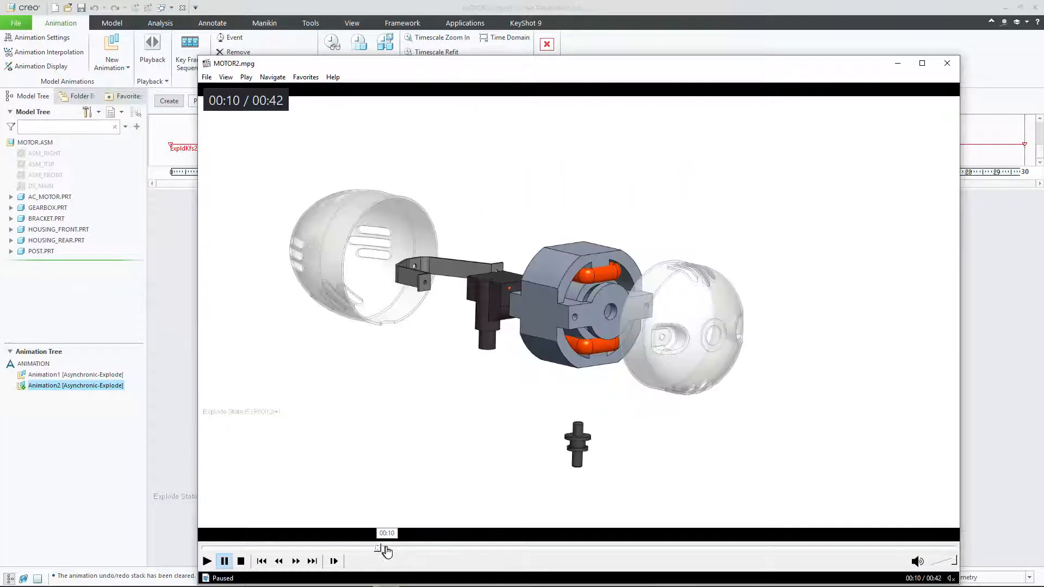
left_click(413, 549)
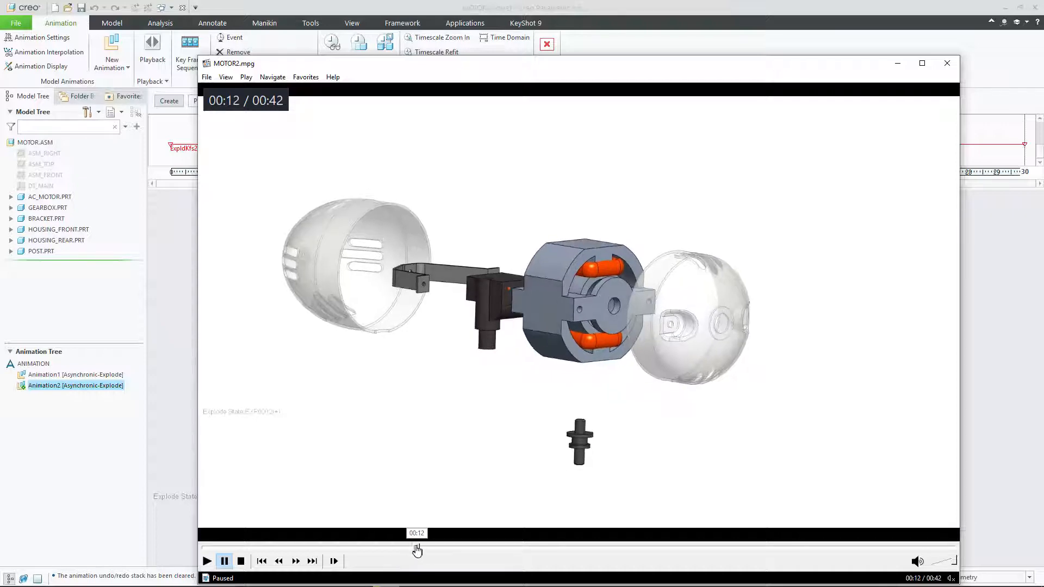
left_click(521, 549)
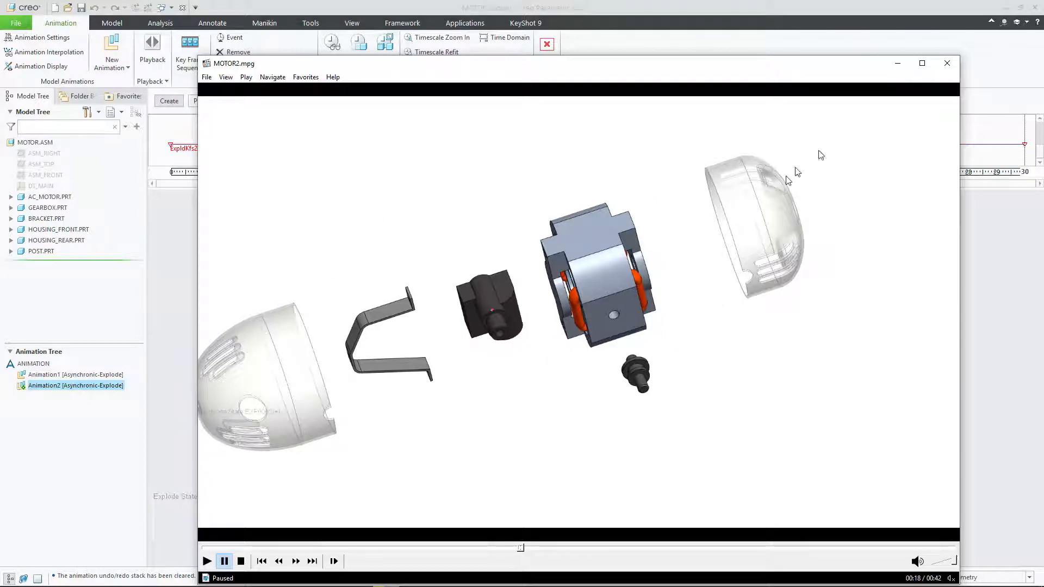
left_click(582, 548)
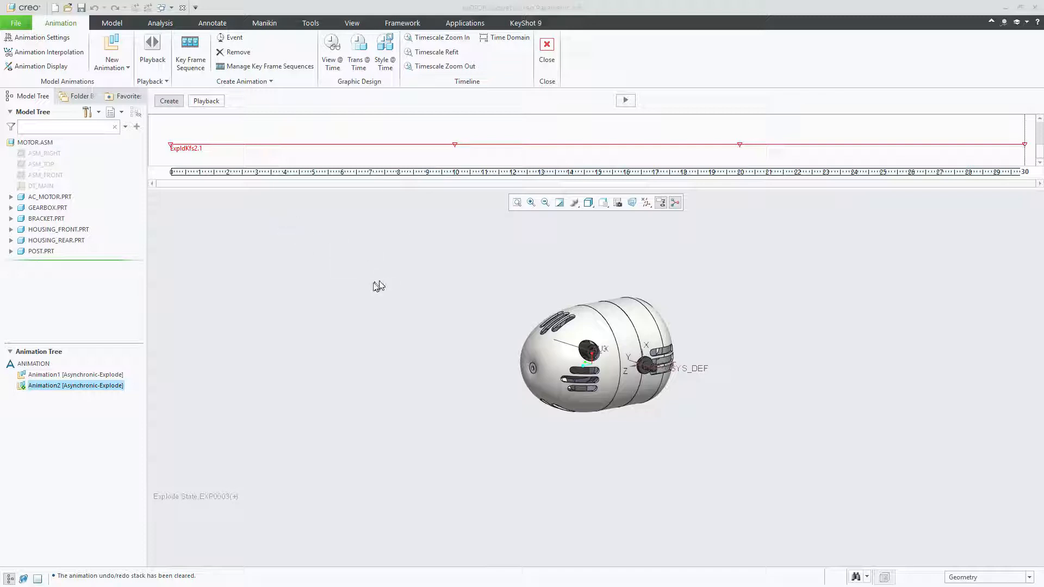
Open the saved orientations in the View Manager and examine the motor in View0001, View0002, View0003 and View0004
left_click(351, 24)
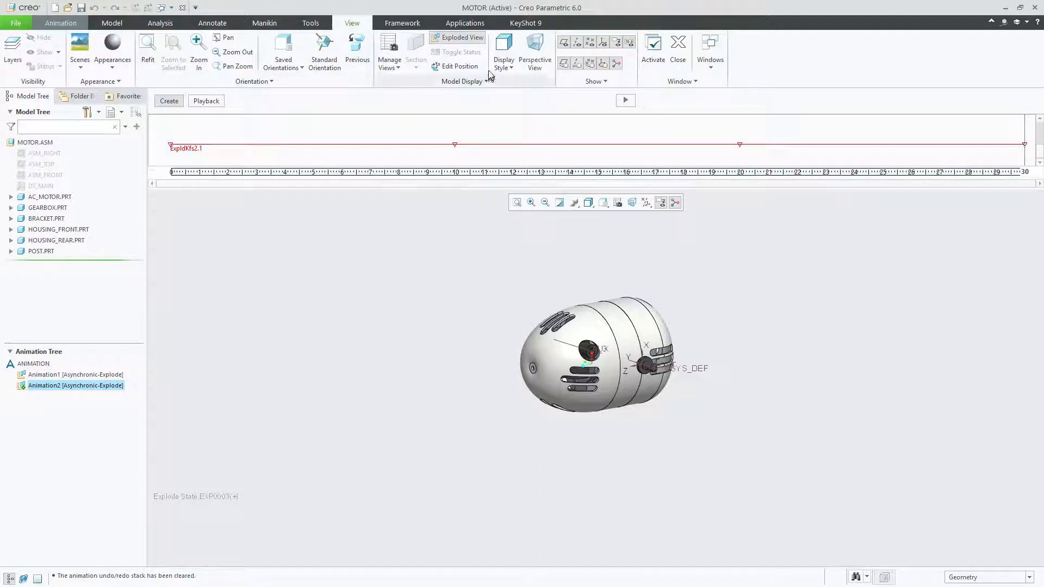
left_click(397, 67)
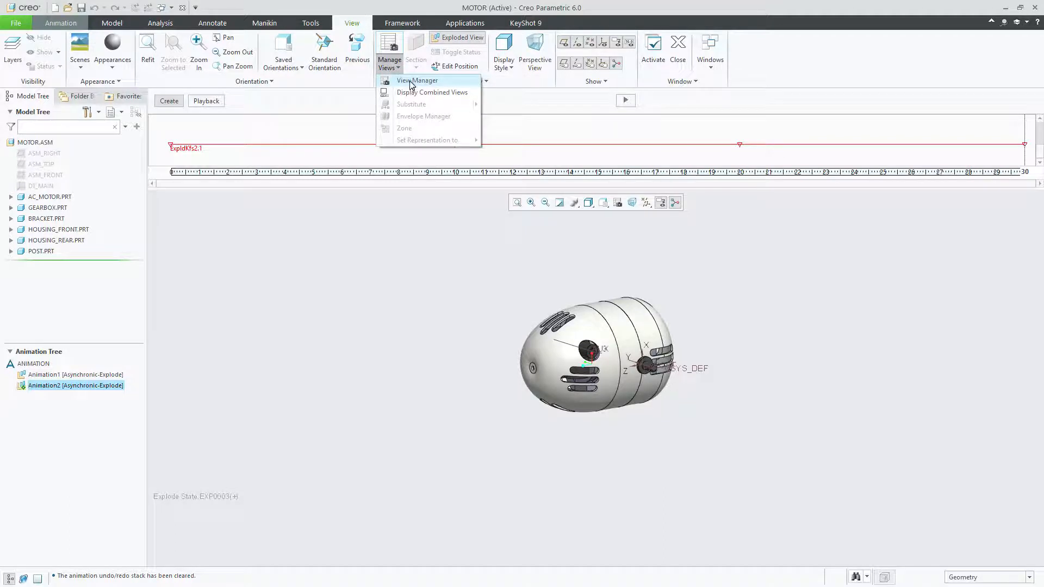
left_click(410, 82)
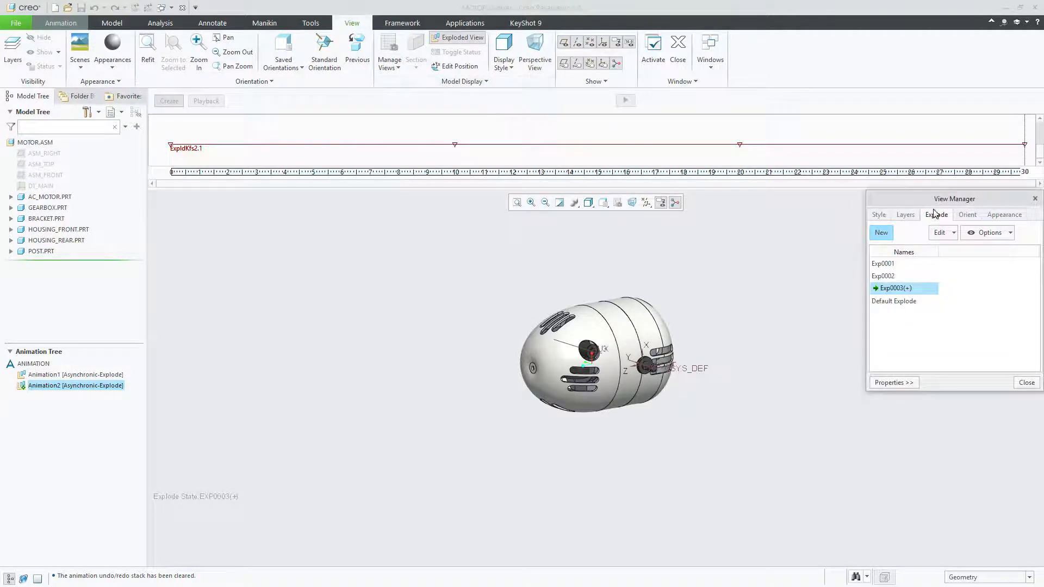
left_click(967, 215)
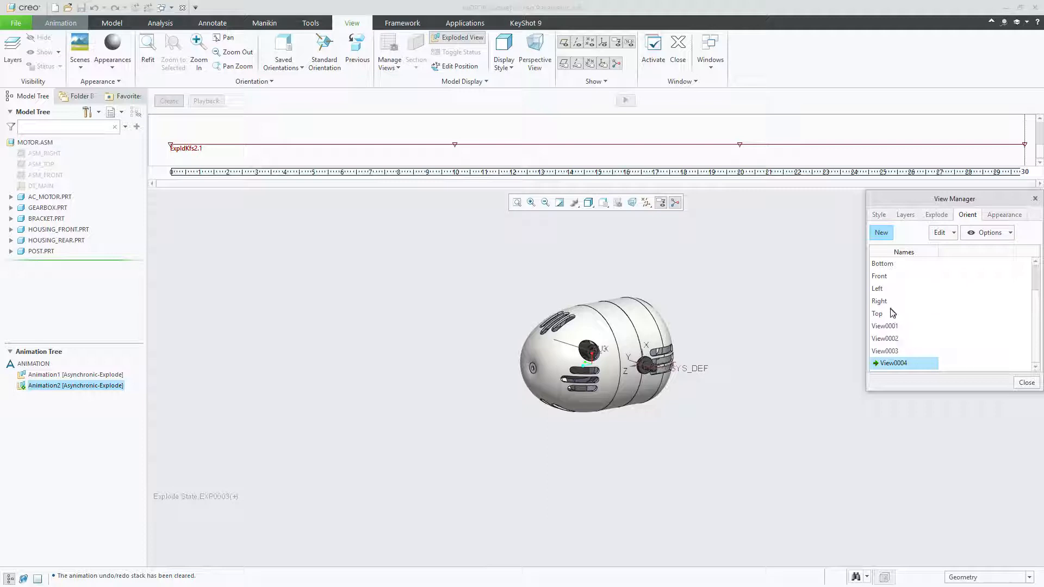
scroll(892, 313, "up", 1)
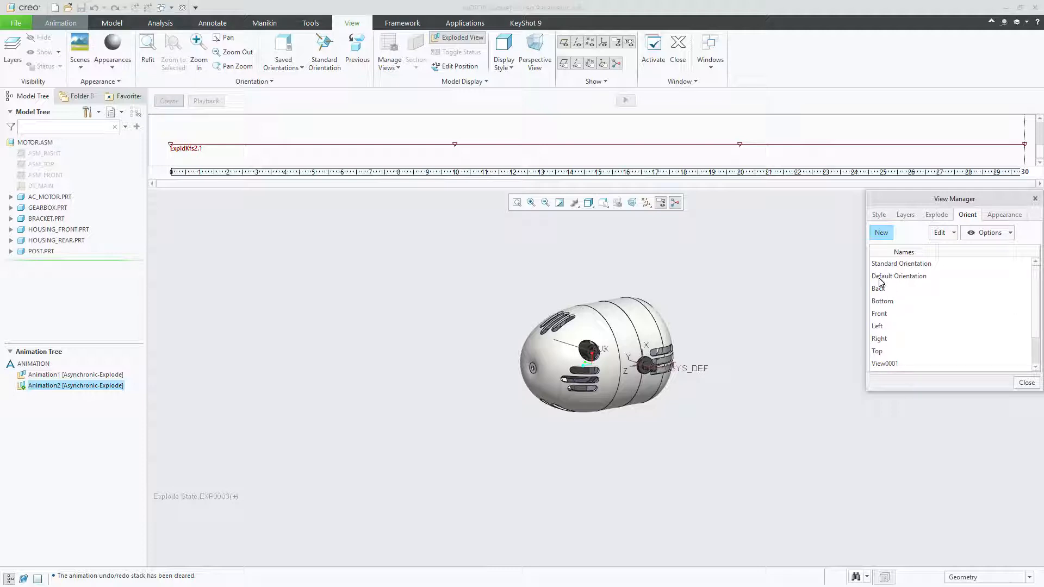
scroll(895, 330, "down", 1)
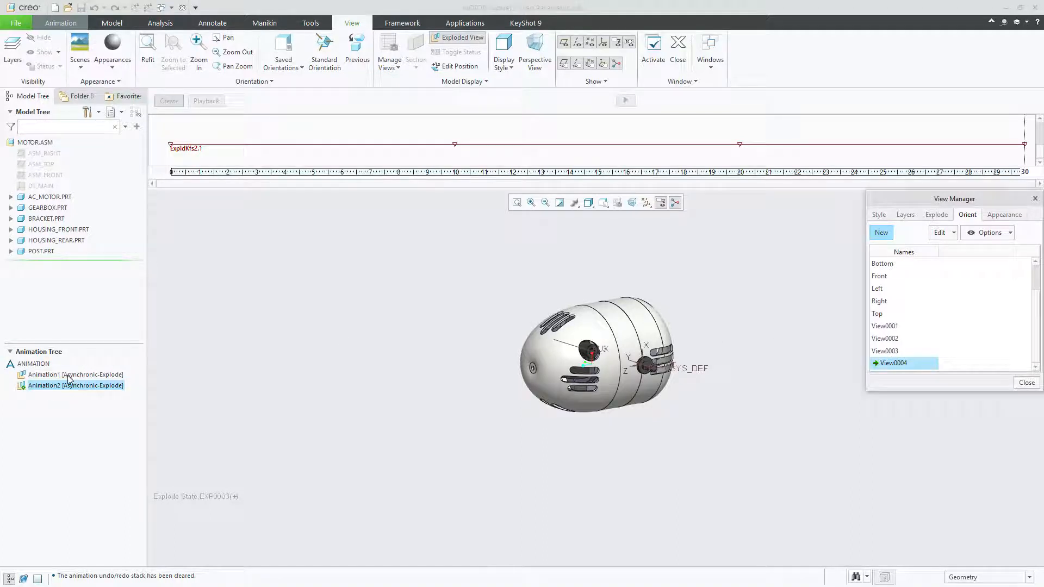
double_click(893, 326)
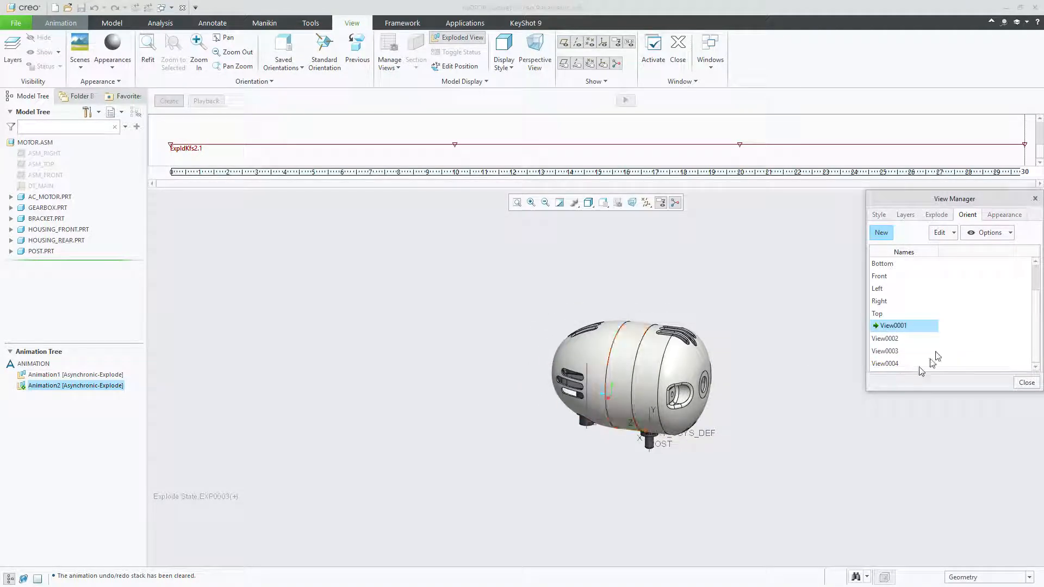
left_click(892, 339)
double_click(892, 339)
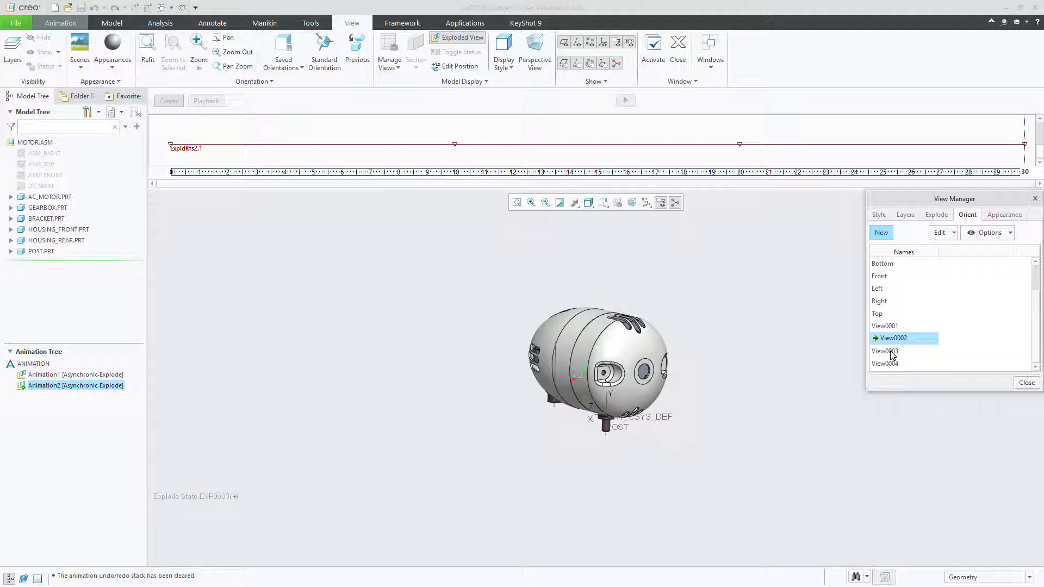
double_click(892, 352)
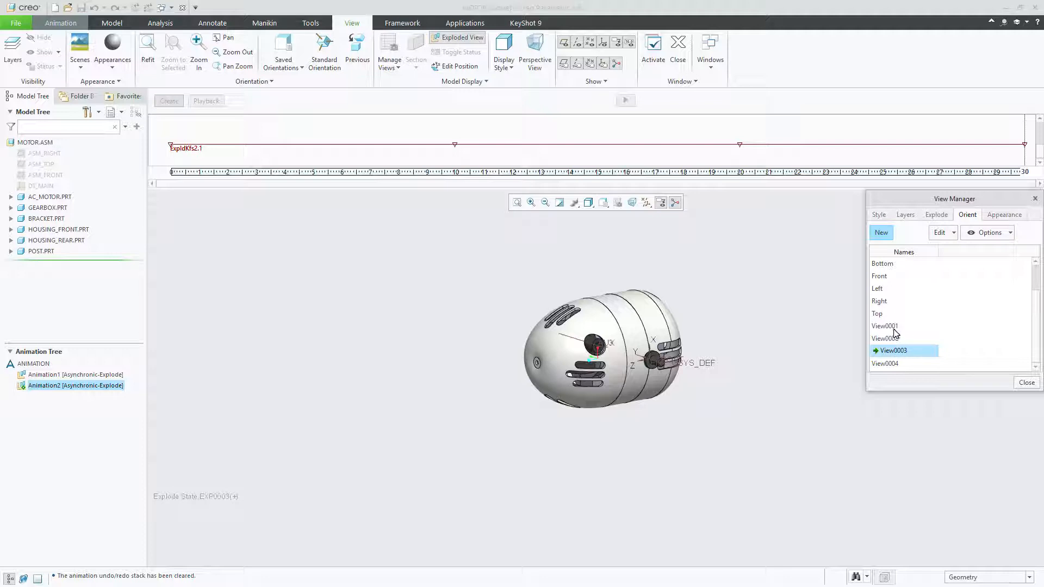
double_click(893, 364)
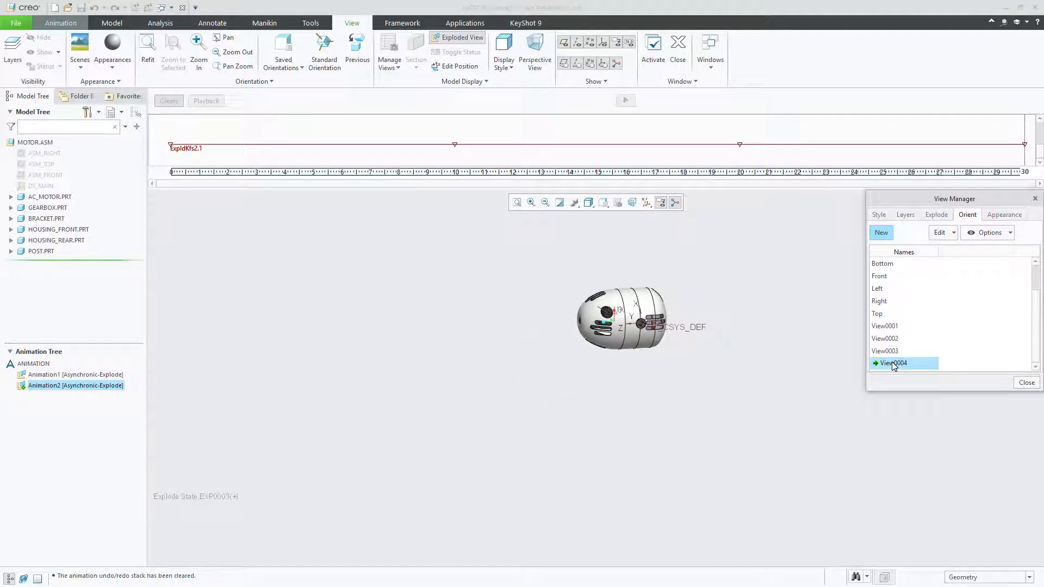
Activate orientation View0001 and save a new orientation from it under the default name
double_click(885, 326)
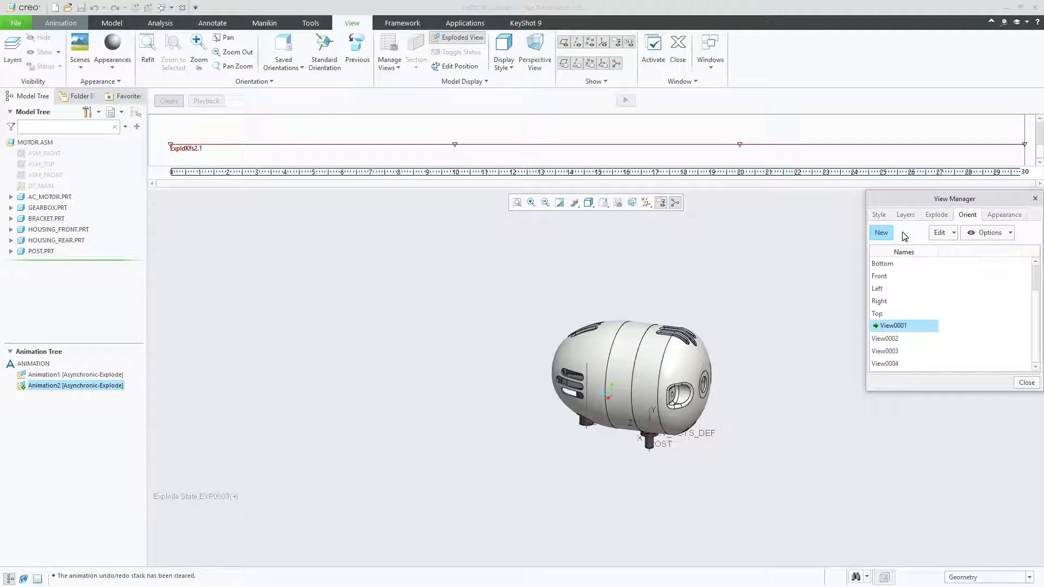
left_click(881, 233)
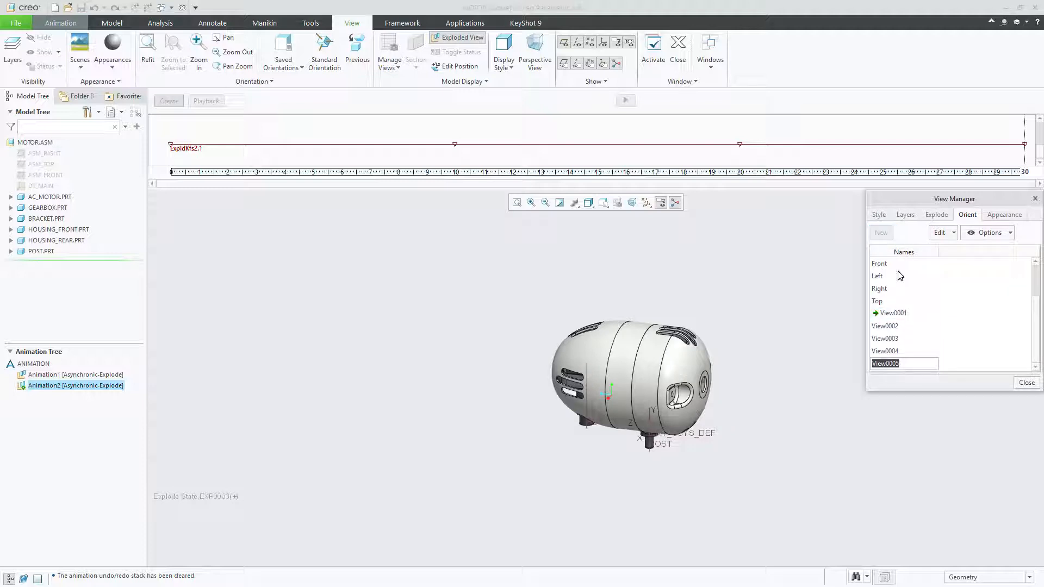
key("Return")
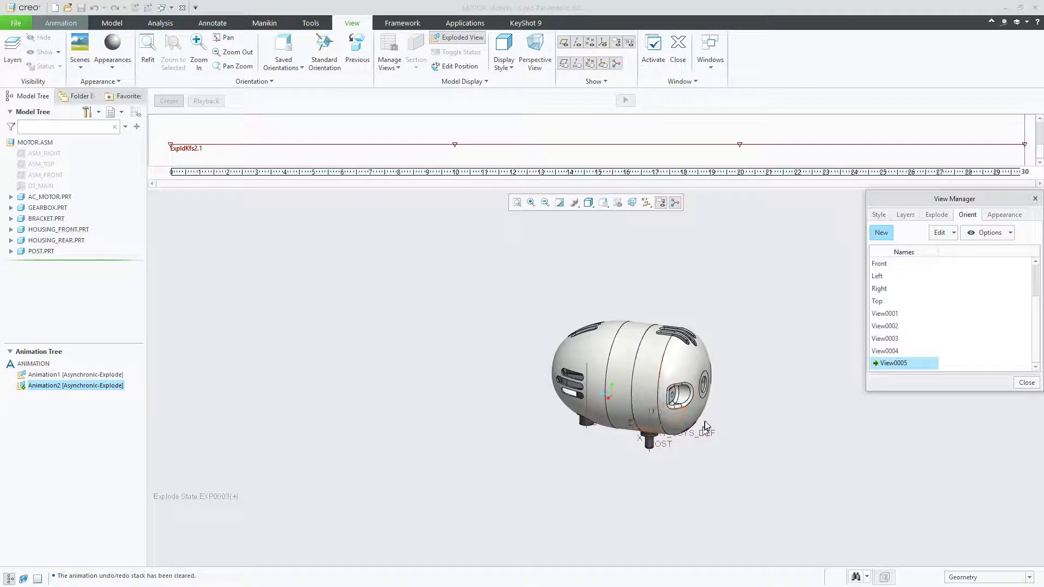
Tilt the motor to an angled view from slightly below and save it to View0005, including only the orientation and excluding the explode state
scroll(687, 427, "up", 3)
middle_click_drag(688, 427, 692, 395)
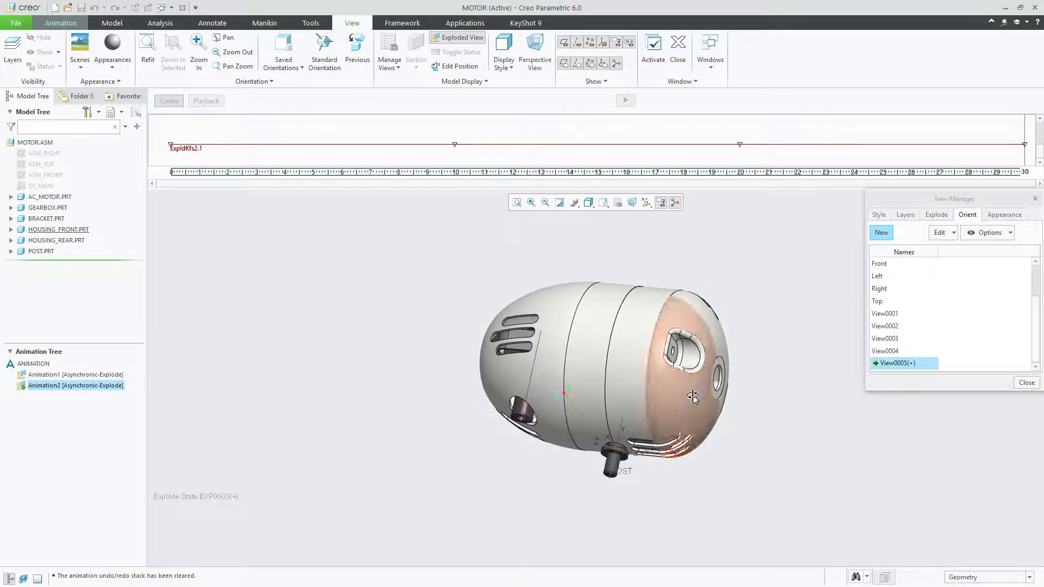
scroll(634, 319, "down", 2)
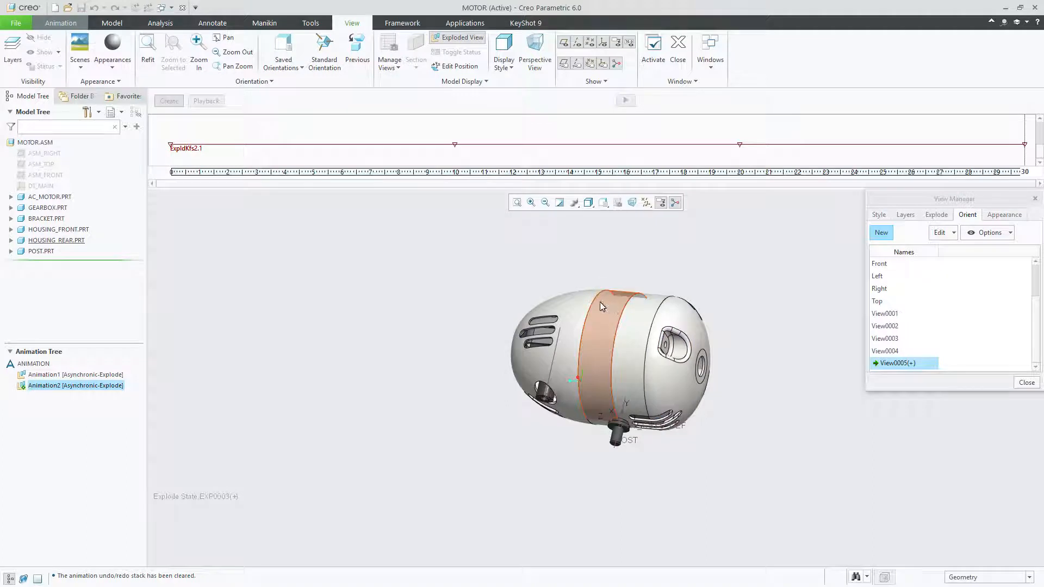
middle_click_drag(599, 302, 641, 335)
scroll(643, 335, "down", 2)
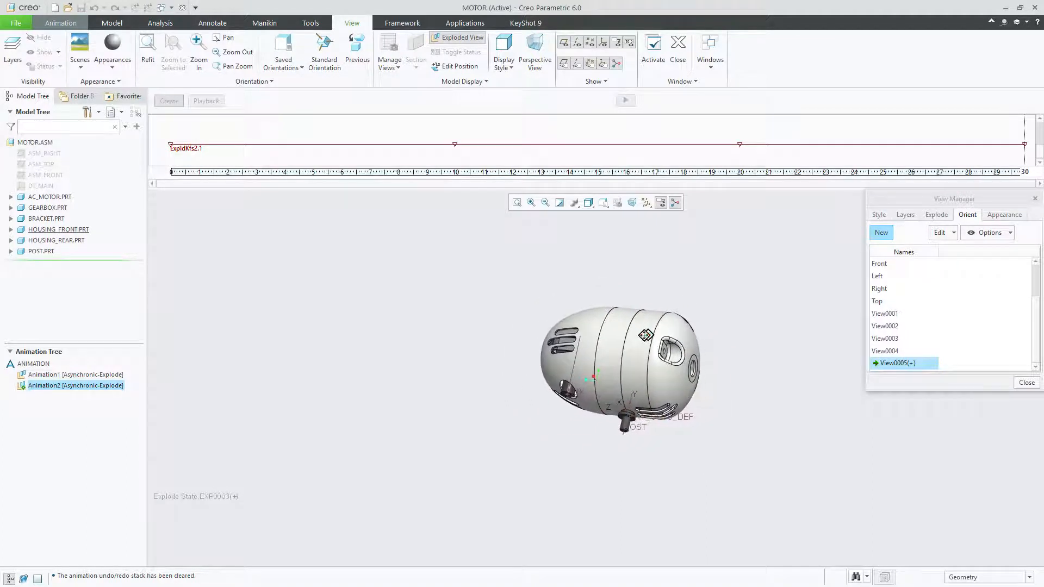
left_click(950, 233)
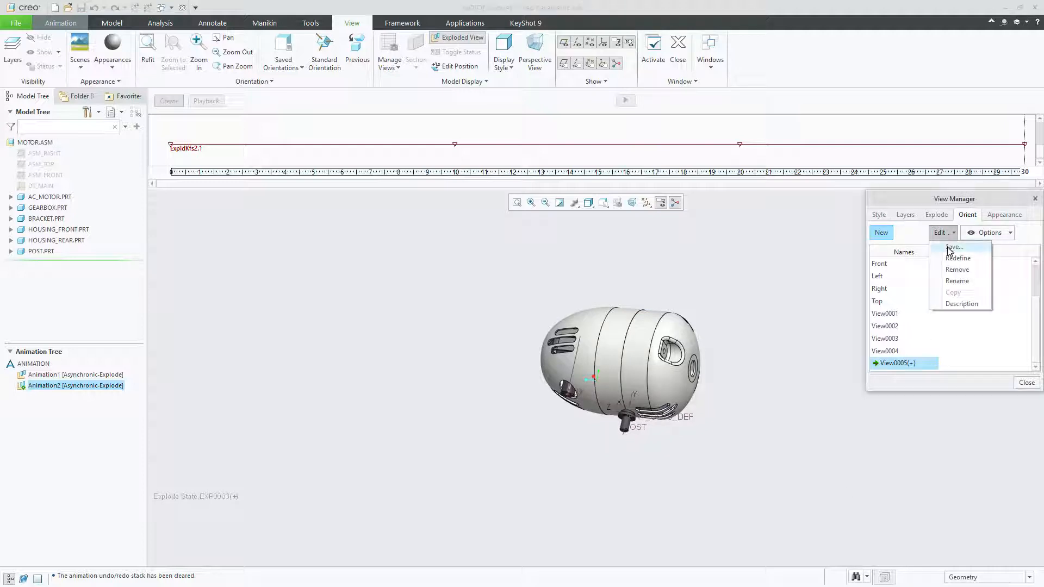
left_click(952, 247)
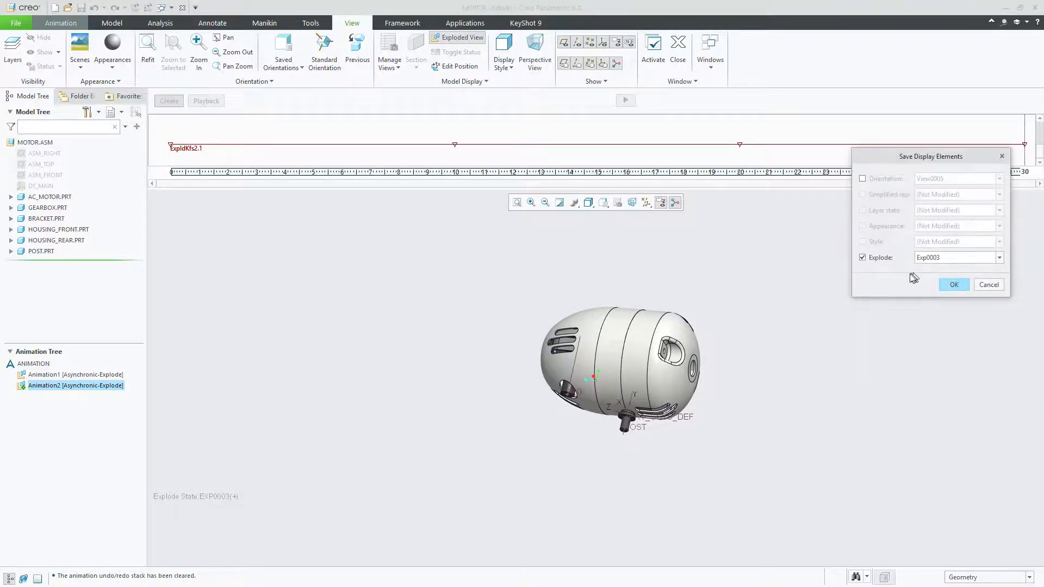
left_click(862, 258)
left_click(862, 180)
left_click(953, 285)
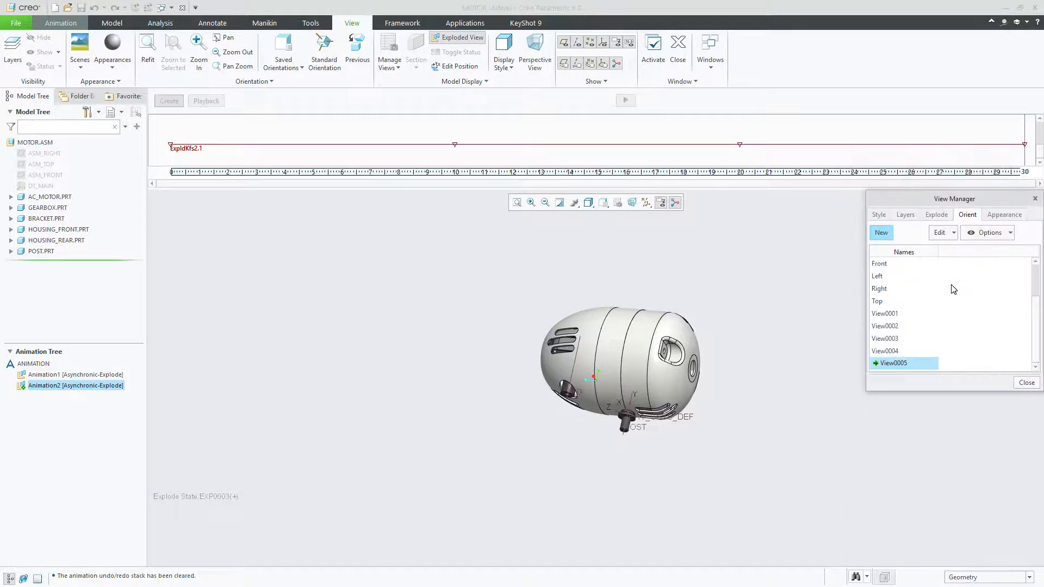
Create another orientation under the default name, turn the motor to show its underside, and save only the orientation without the explode state
left_click(881, 233)
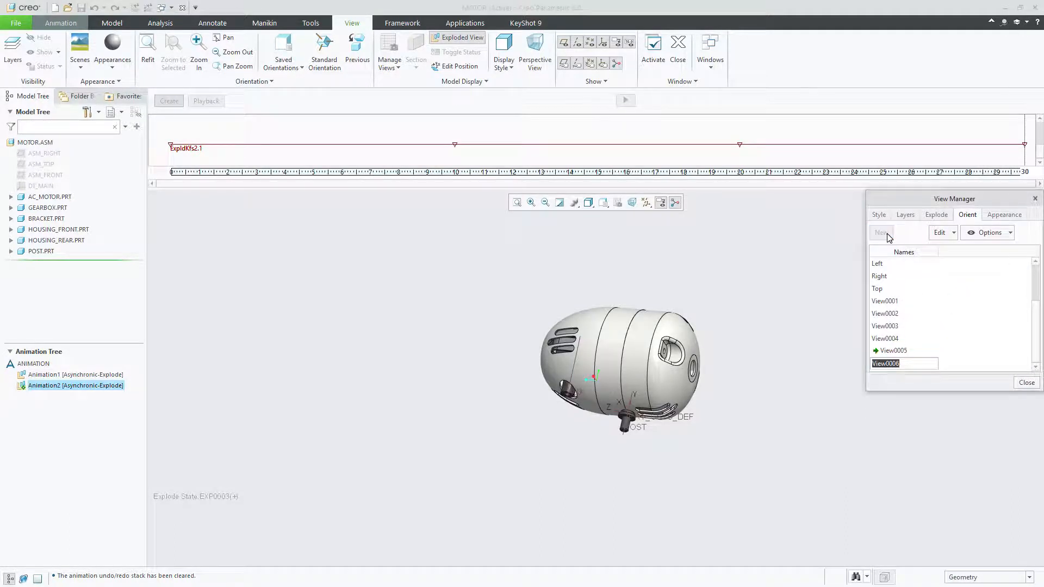
key("Return")
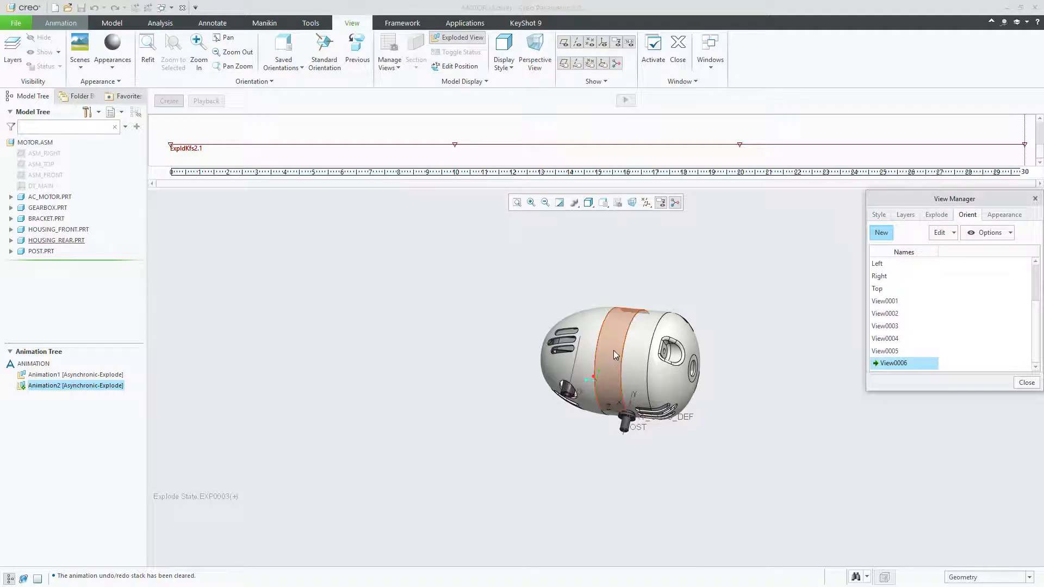
scroll(621, 341, "down", 1)
scroll(648, 349, "down", 2)
middle_click_drag(673, 389, 666, 297)
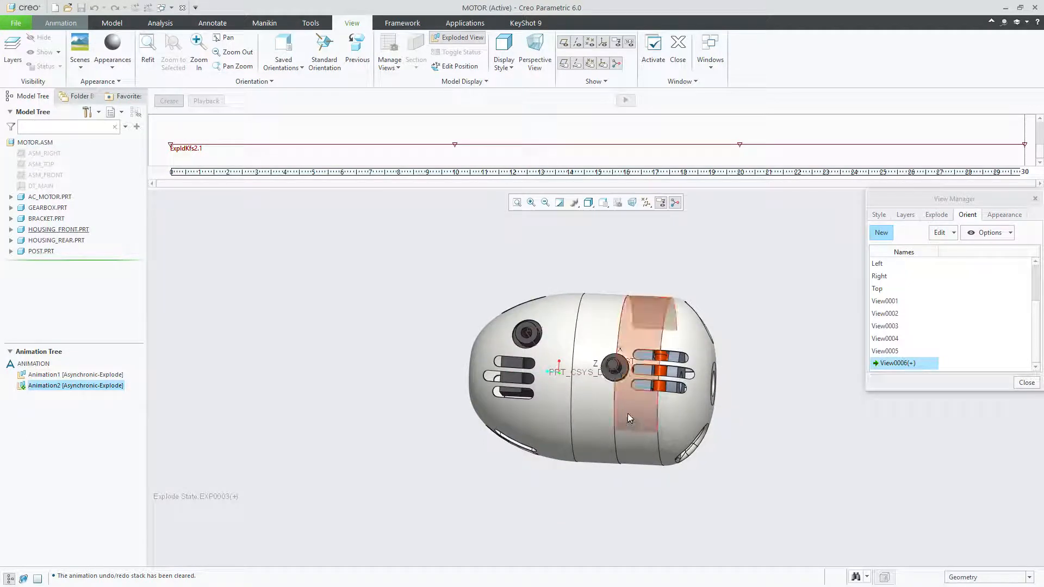
left_click(952, 235)
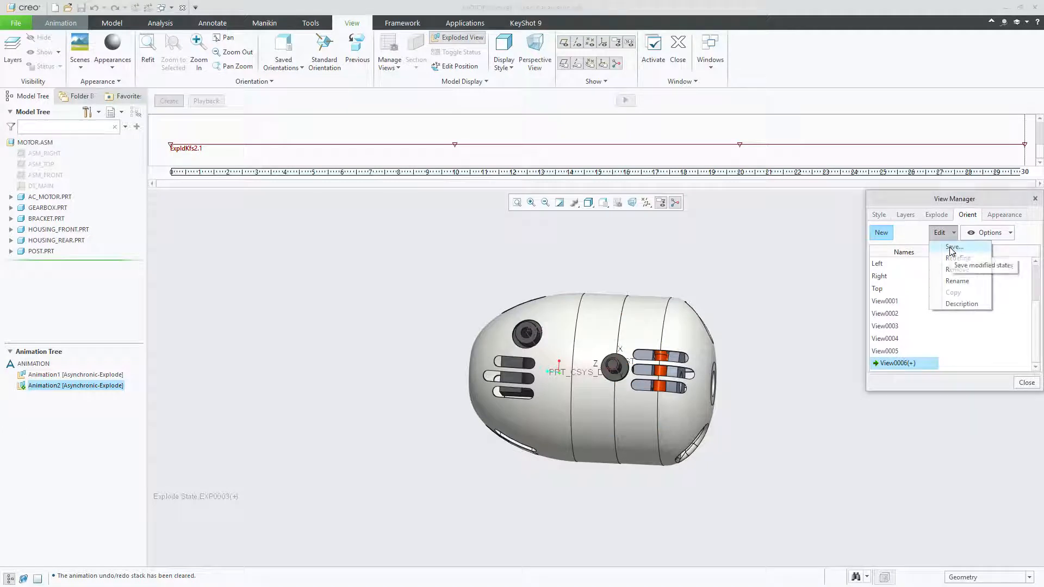
left_click(951, 249)
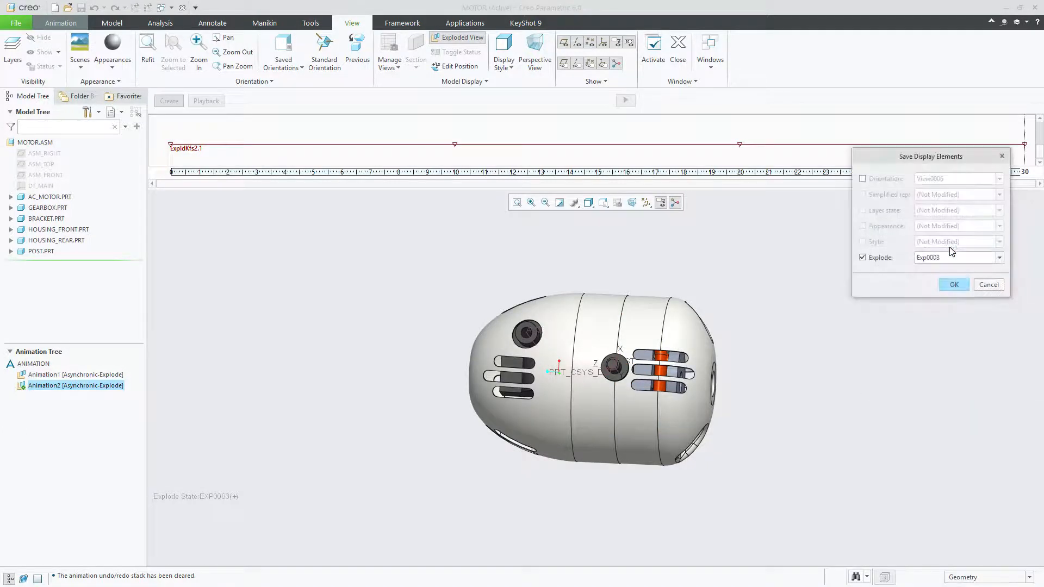
left_click(863, 258)
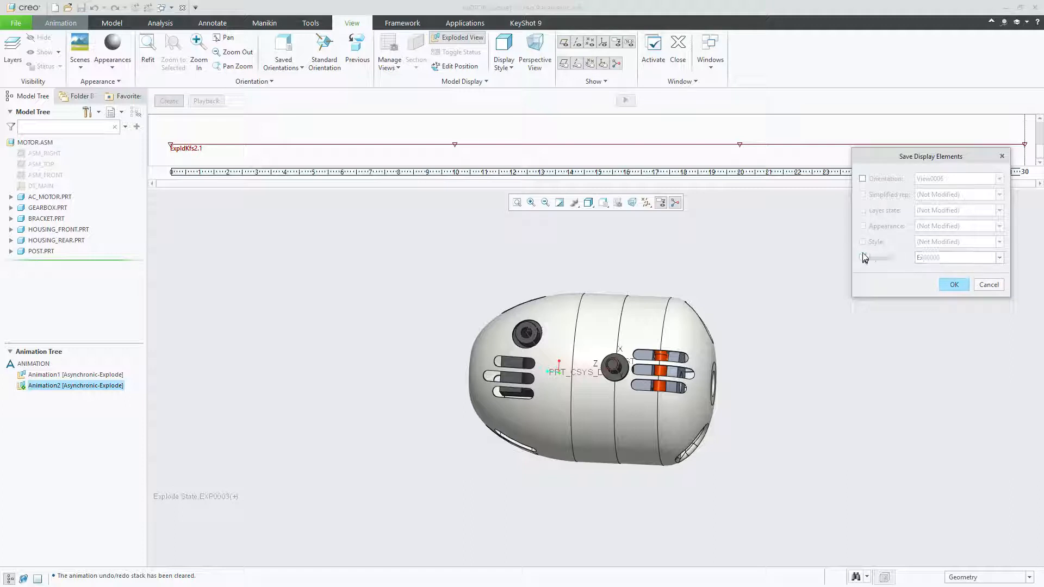
left_click(862, 178)
left_click(955, 285)
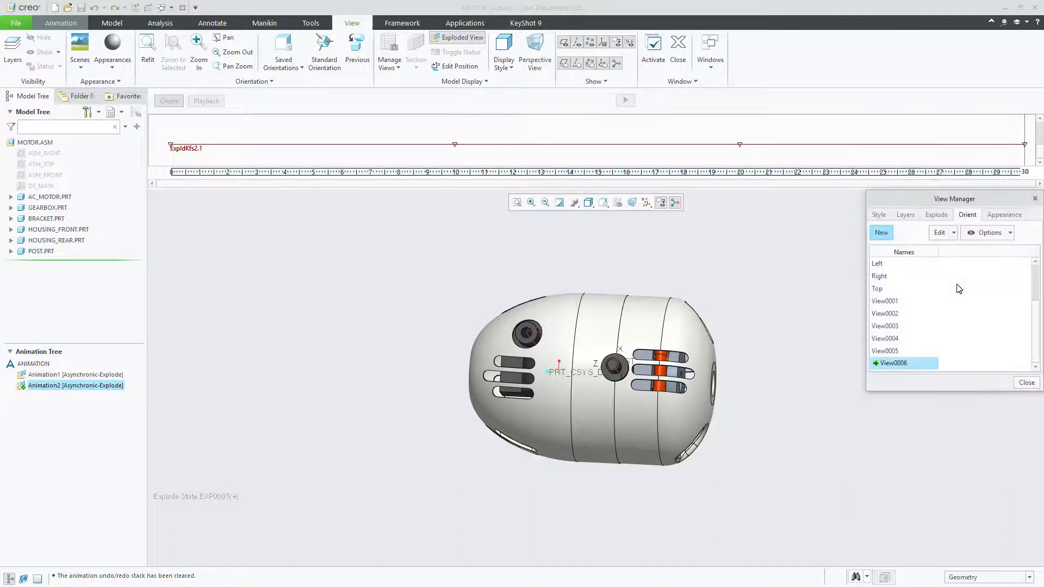
Create a further default-named orientation looking end-on at the motor with the post pointing down, saving only the orientation without the explode state
left_click(881, 233)
key("Return")
mouse_move(422, 256)
middle_mouse_down()
mouse_move(474, 321)
mouse_move(497, 287)
mouse_move(534, 318)
middle_mouse_up()
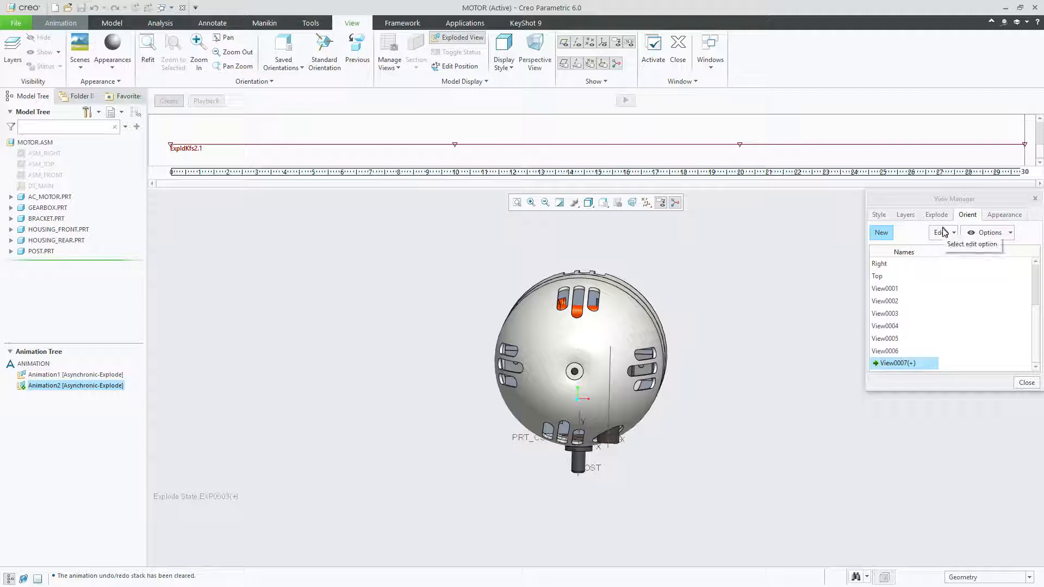
left_click(943, 238)
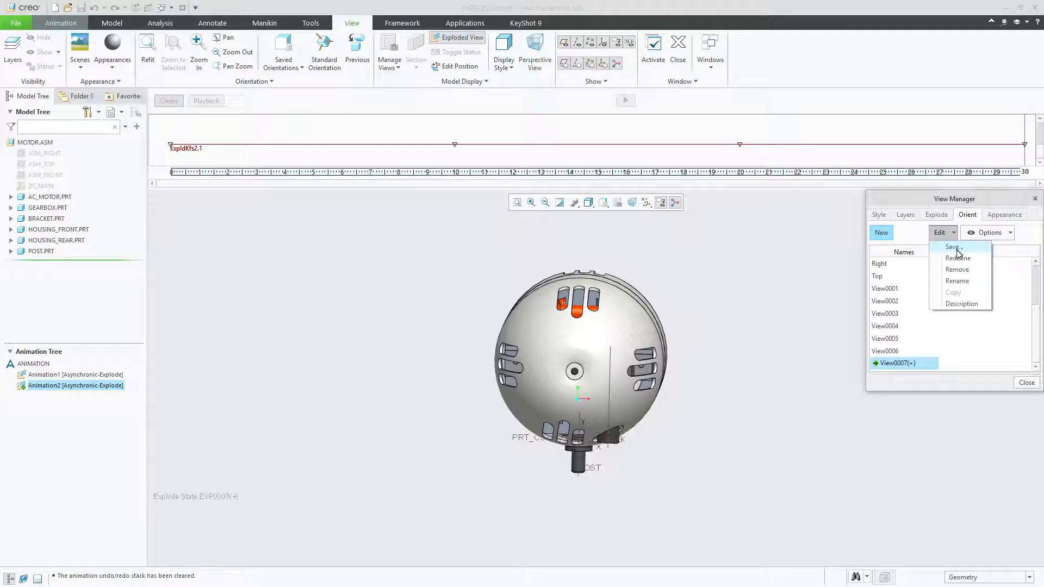
left_click(954, 248)
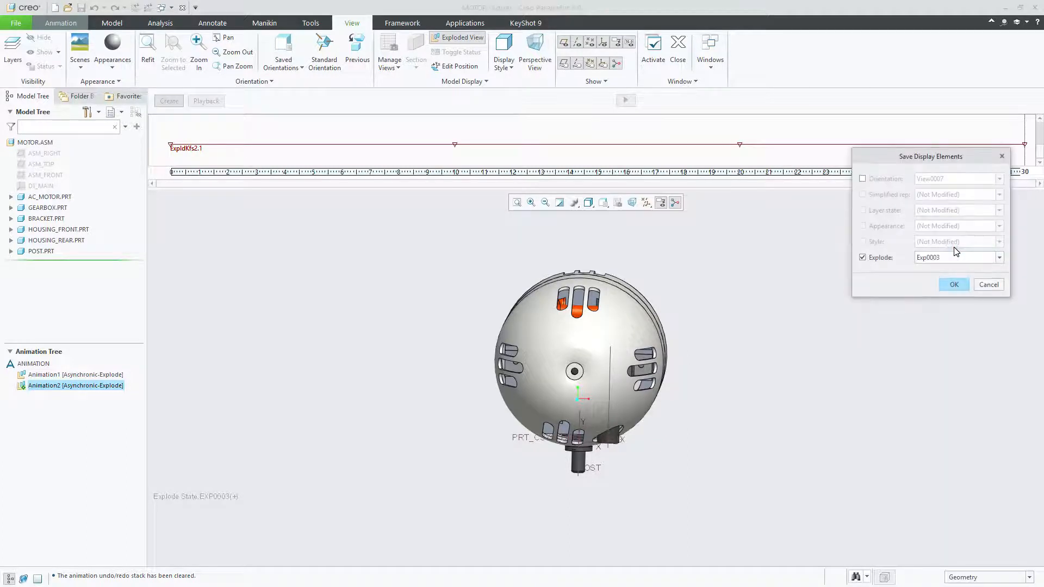
left_click(863, 258)
left_click(862, 179)
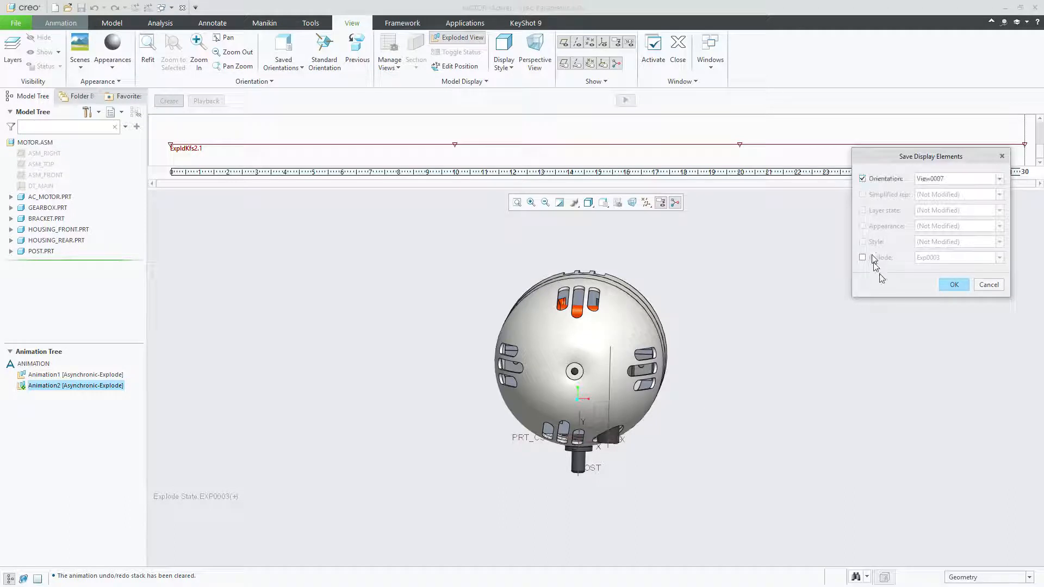
left_click(954, 286)
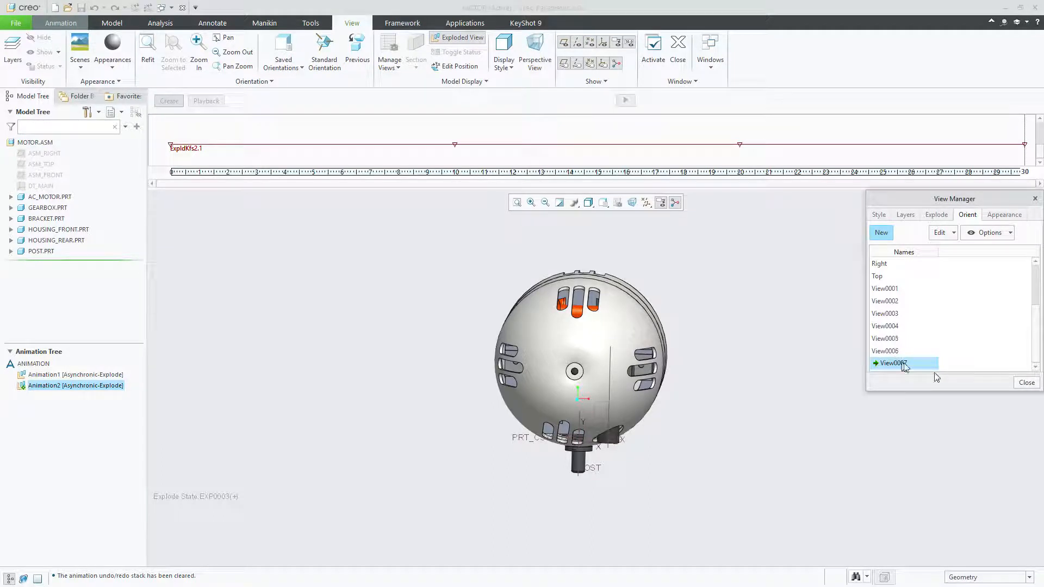
Activate orientation View0005, close the View Manager, and add VIEW0005 to Animation2 as a View at Time at 0 seconds after Start
double_click(887, 339)
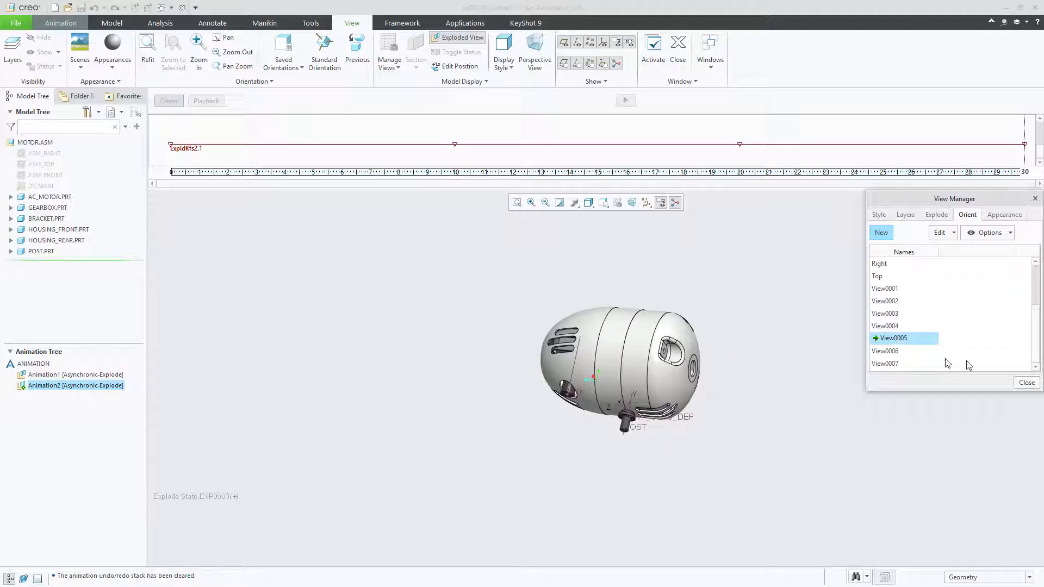
left_click(1026, 383)
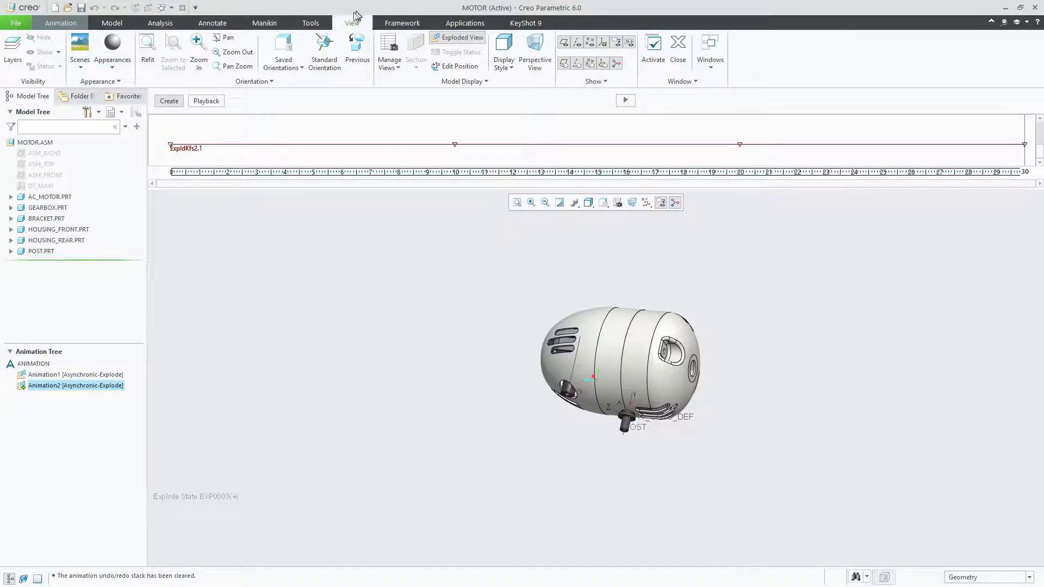
left_click(61, 24)
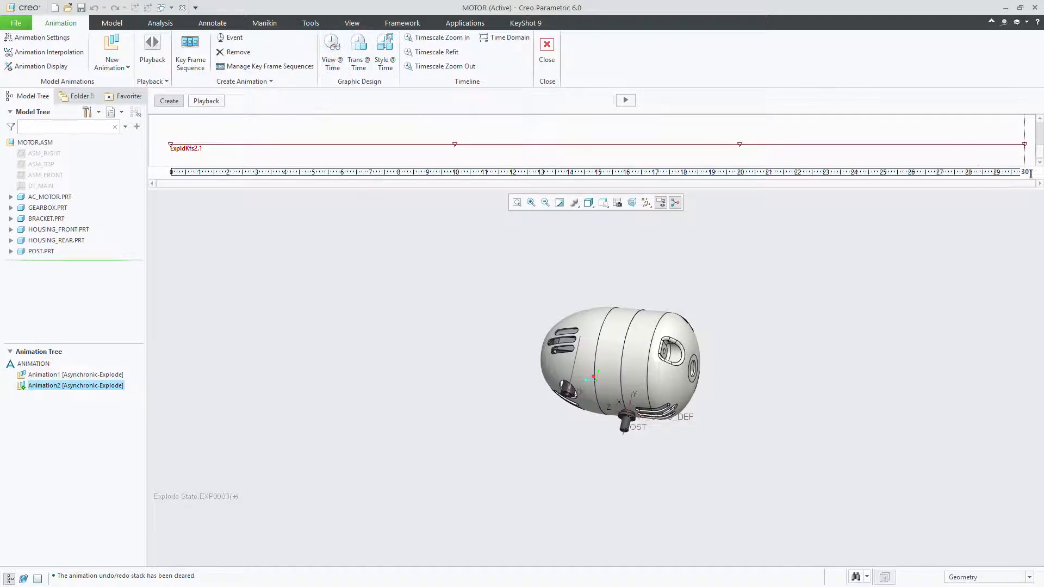
left_click(330, 58)
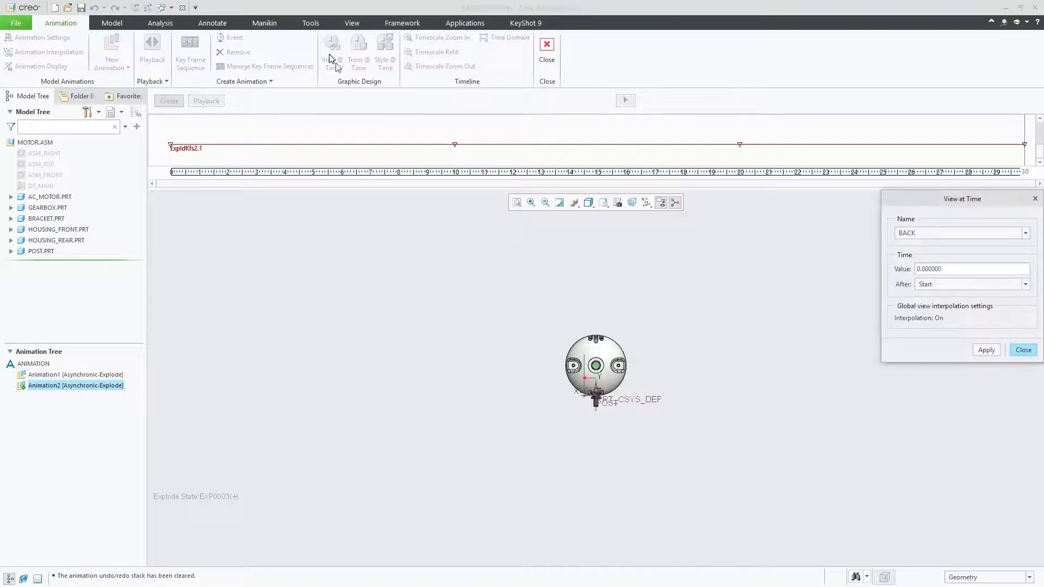
left_click(918, 233)
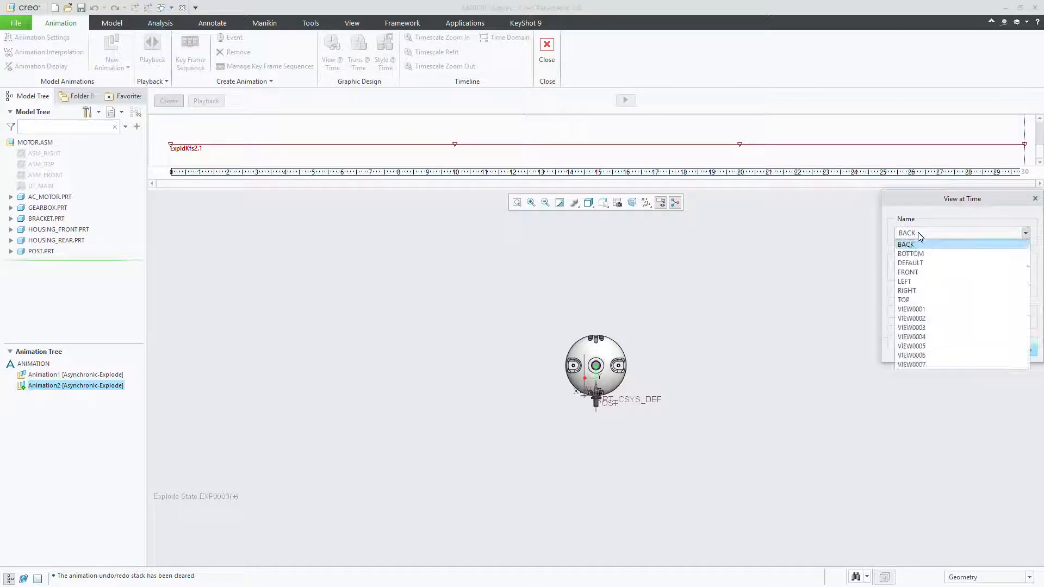
left_click(915, 346)
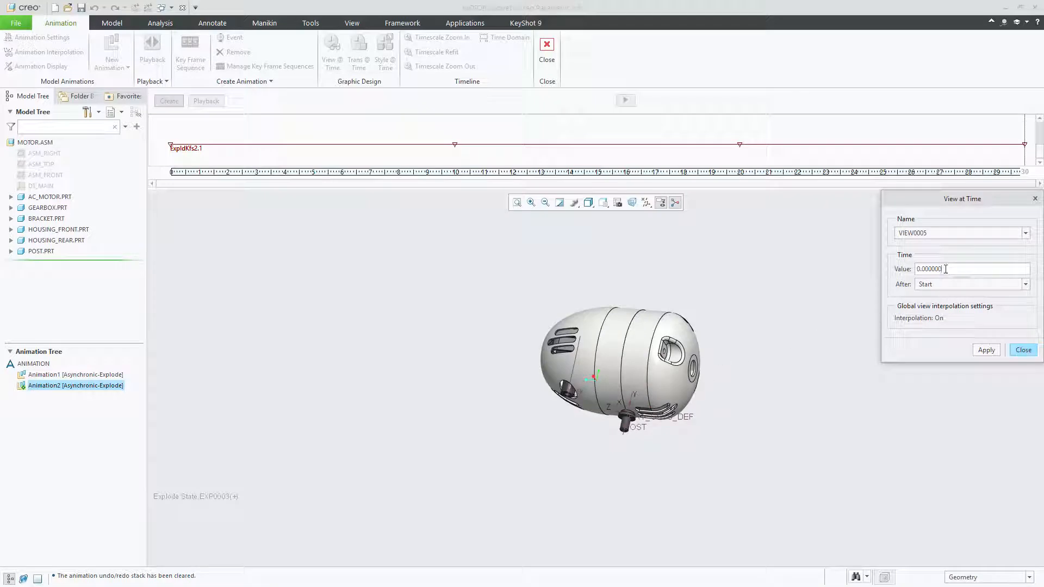
left_click_drag(953, 268, 887, 272)
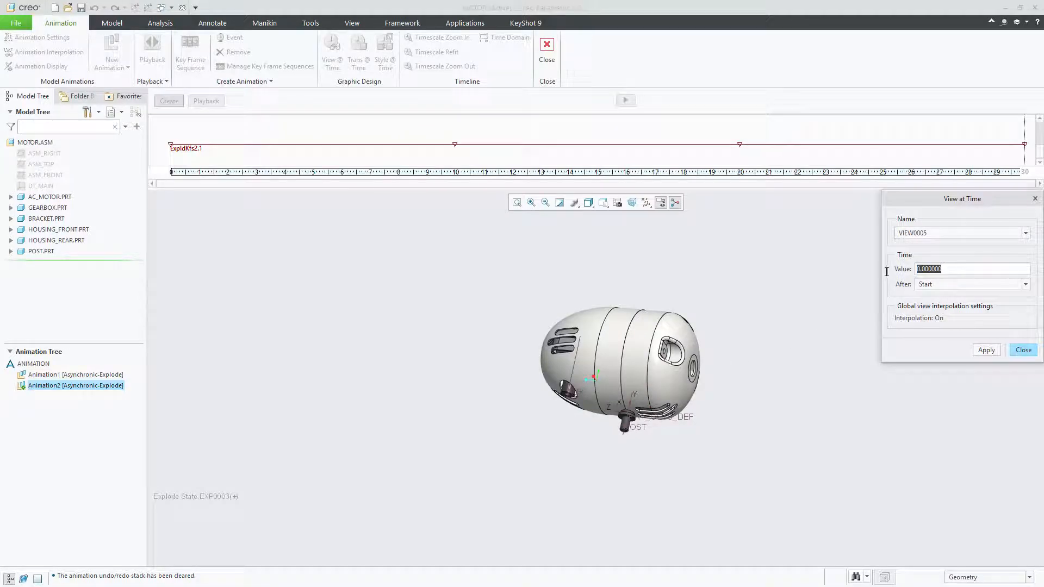
left_click(986, 350)
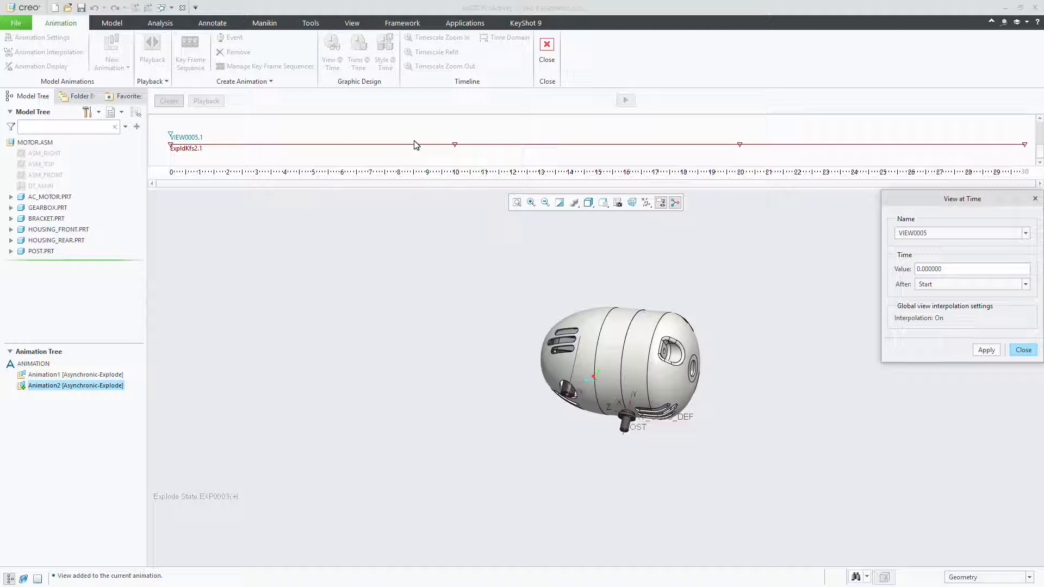
Add saved view VIEW0006 to the animation at 10 seconds after Start
left_click(952, 233)
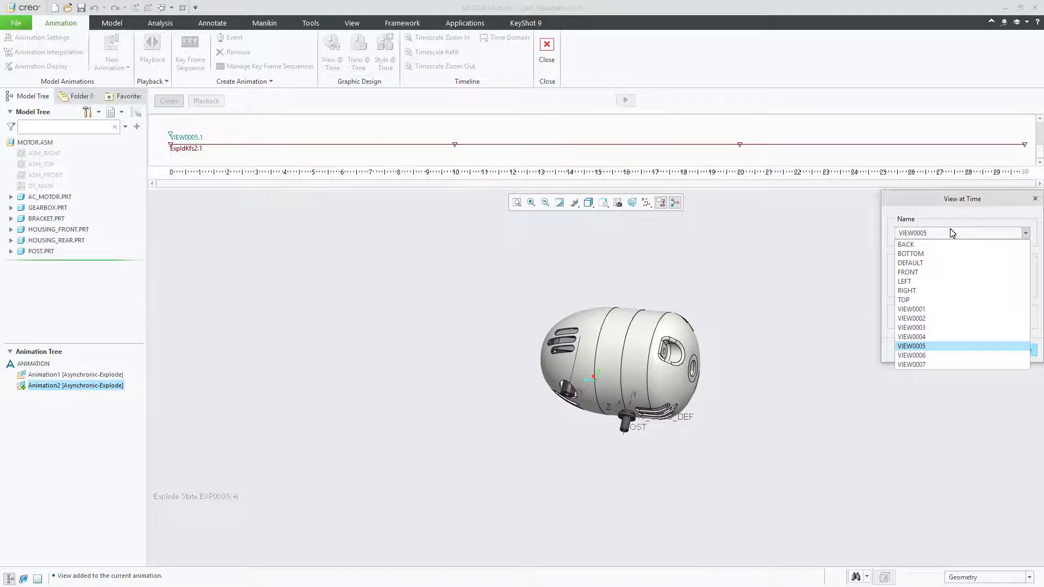
left_click(963, 355)
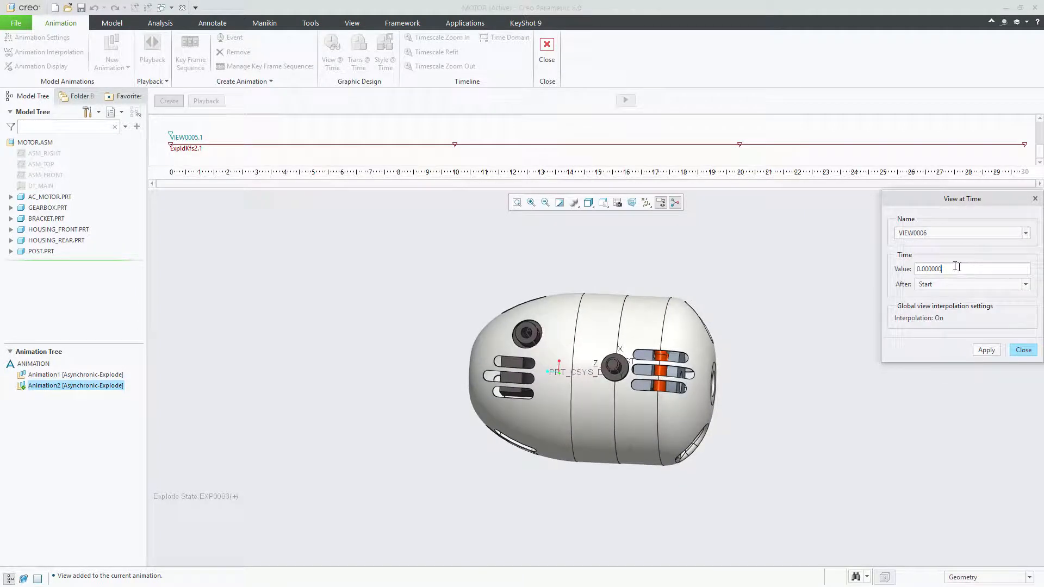
left_click_drag(967, 269, 914, 268)
type("10")
left_click(986, 350)
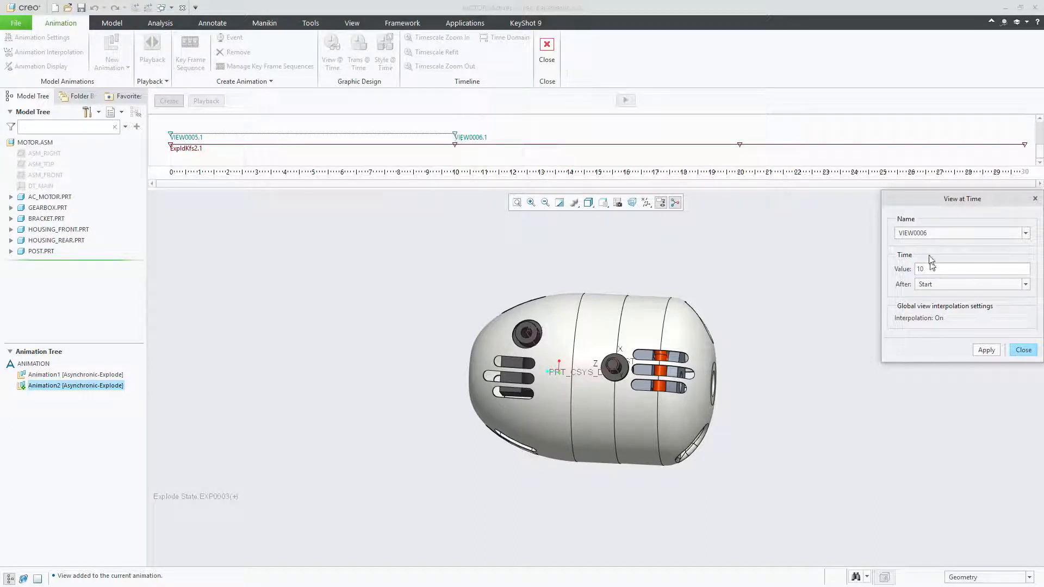
Add saved view VIEW0007 to the animation at 20 seconds after Start and finish the View at Time definition
left_click(959, 233)
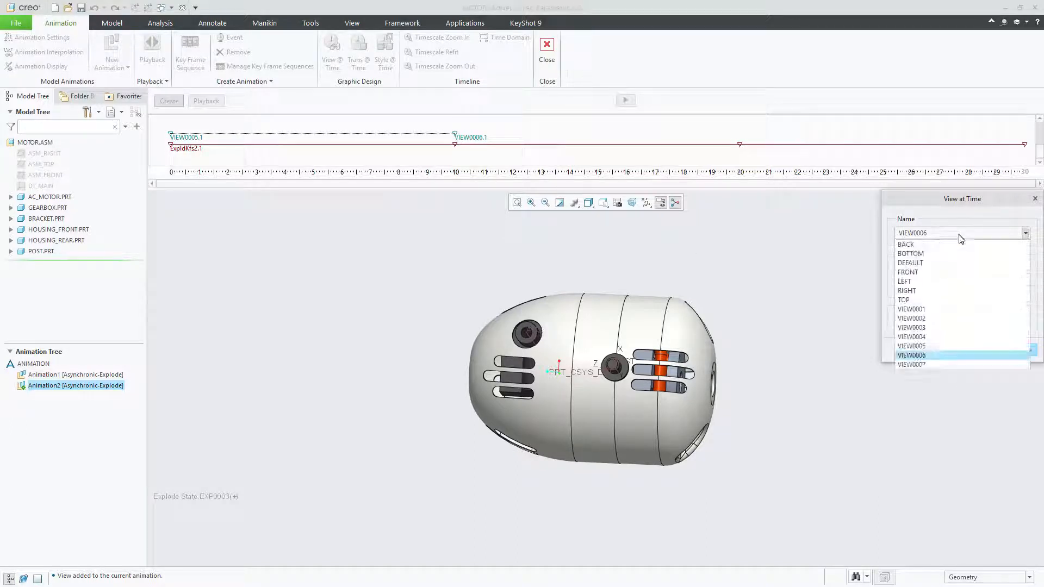
left_click(932, 364)
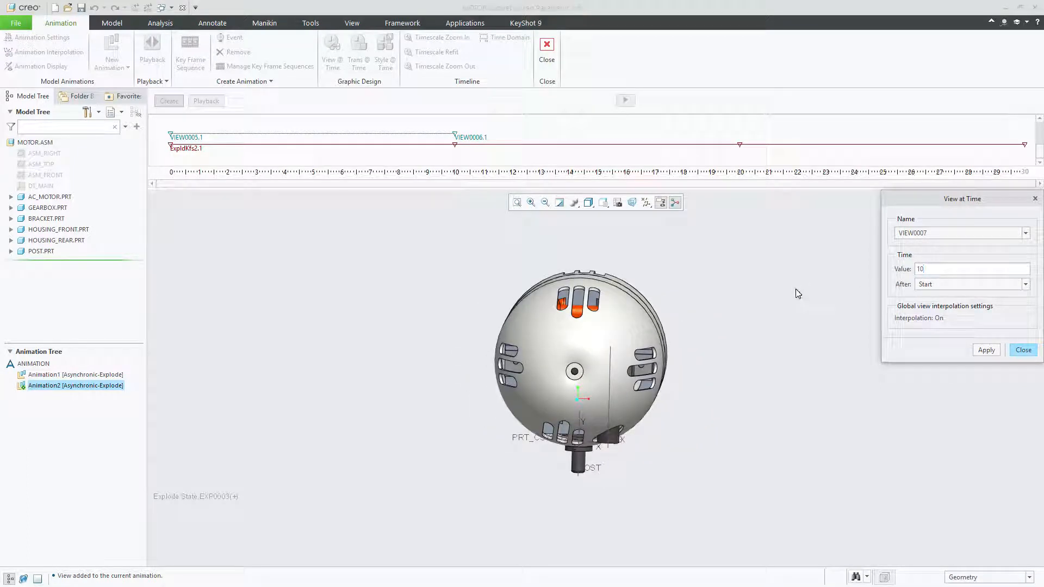
left_click_drag(927, 269, 890, 267)
left_click(986, 350)
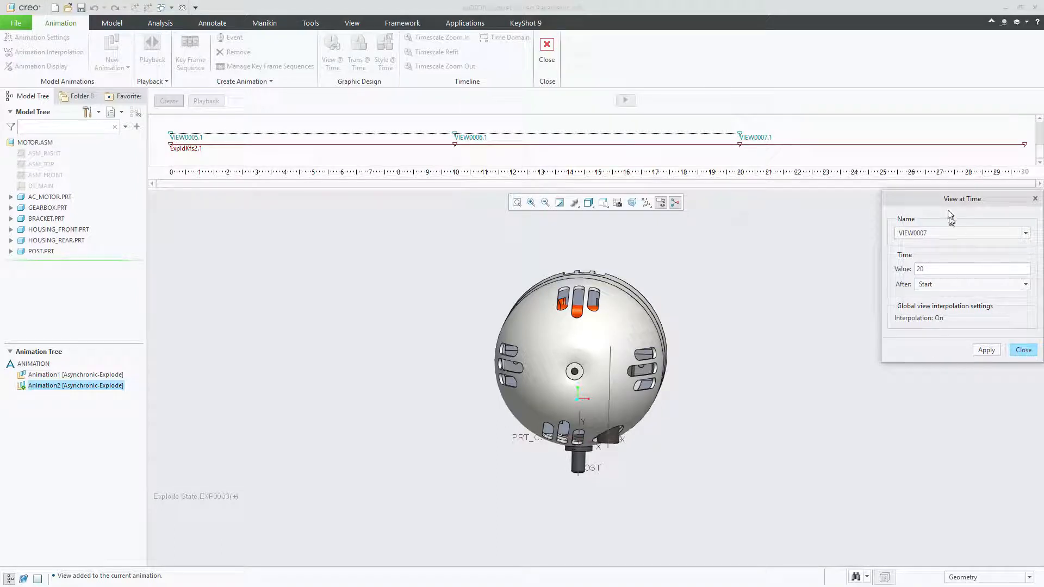
left_click_drag(947, 201, 831, 242)
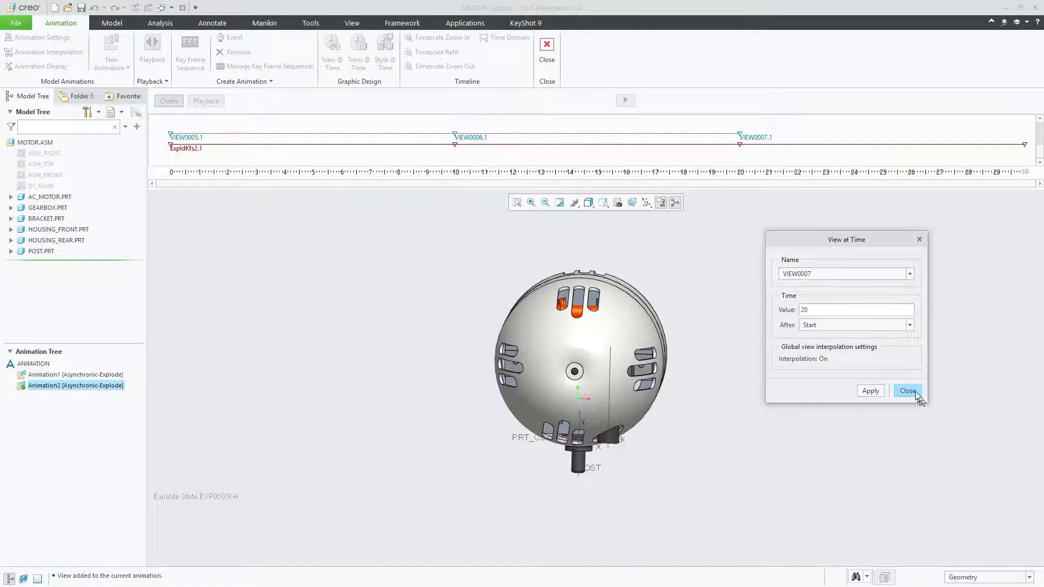
left_click(906, 391)
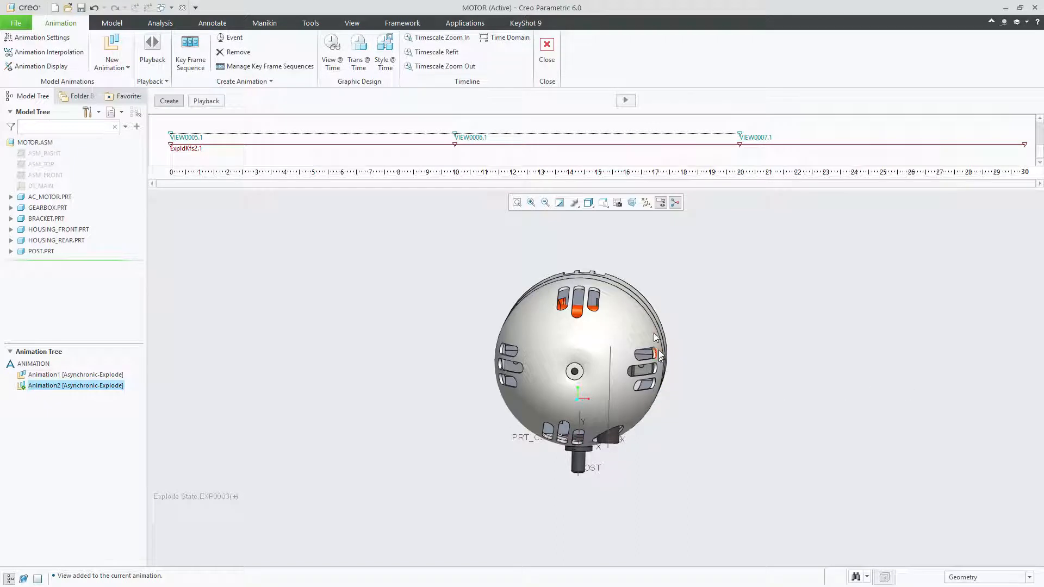
Generate Animation2, confirming removal of the temporary explode state and overwriting the existing result set
left_click(625, 101)
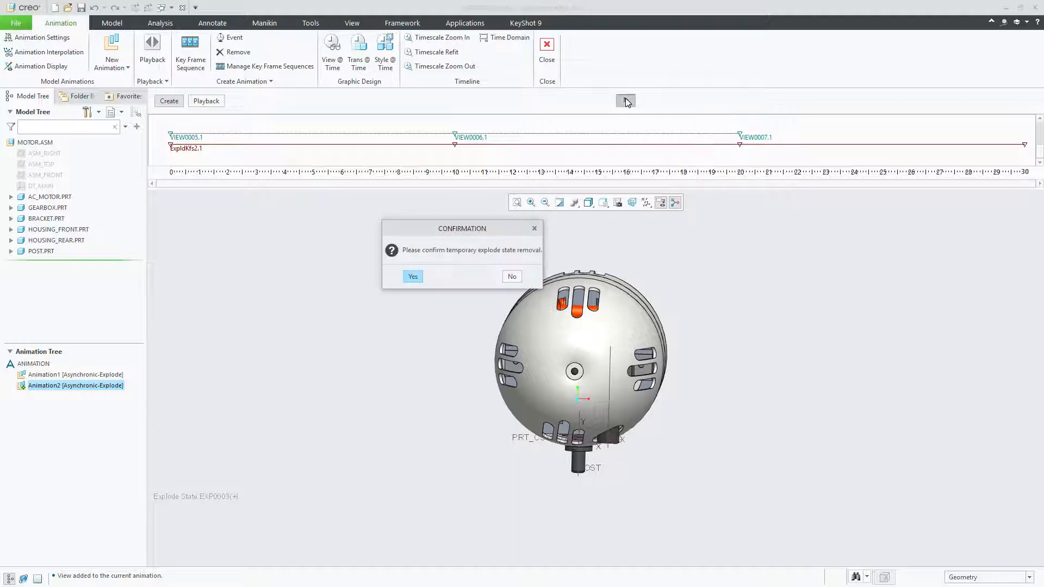
left_click_drag(419, 237, 374, 263)
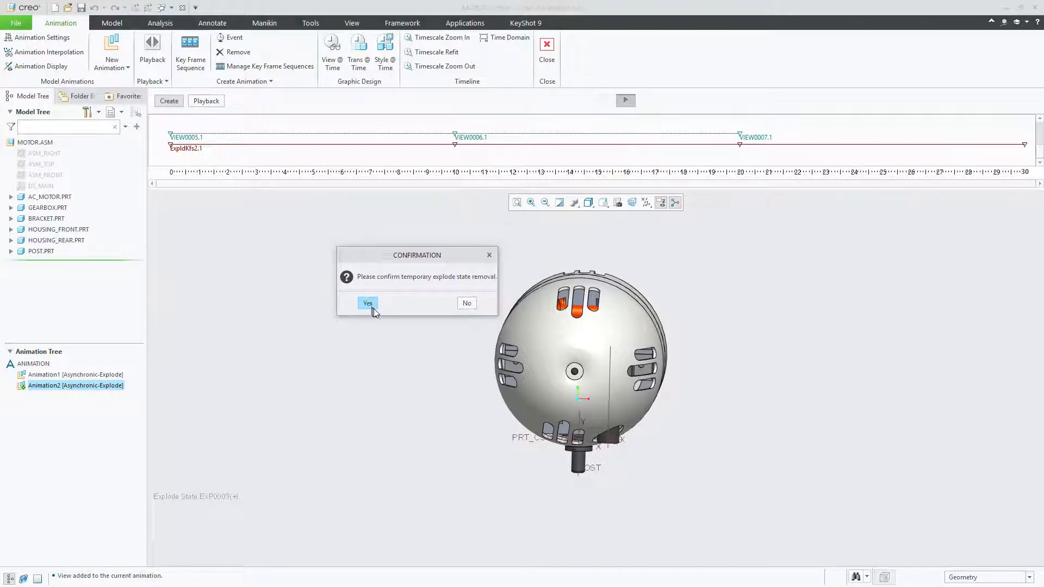
left_click(367, 303)
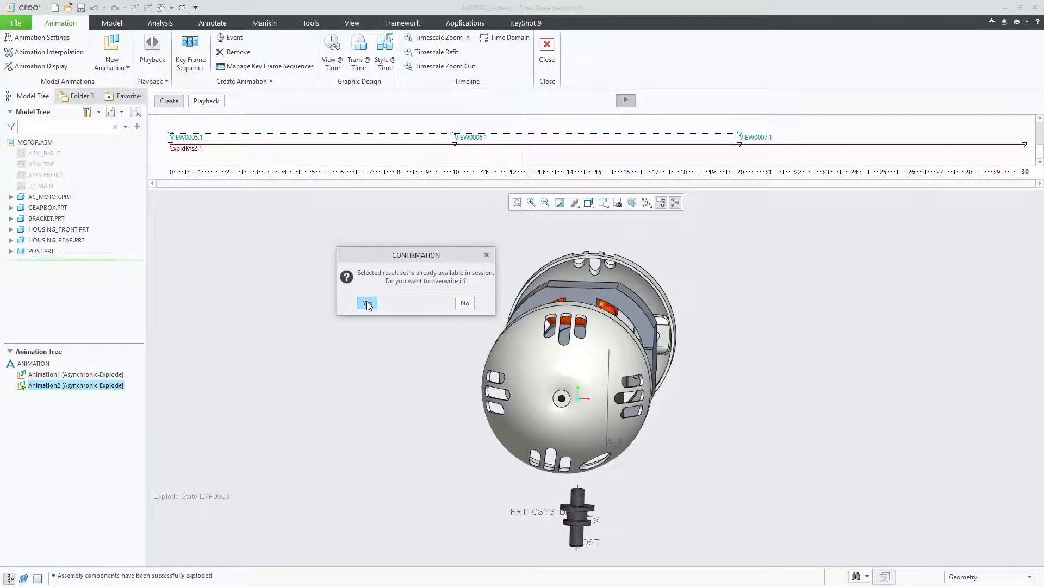
left_click_drag(396, 259, 370, 251)
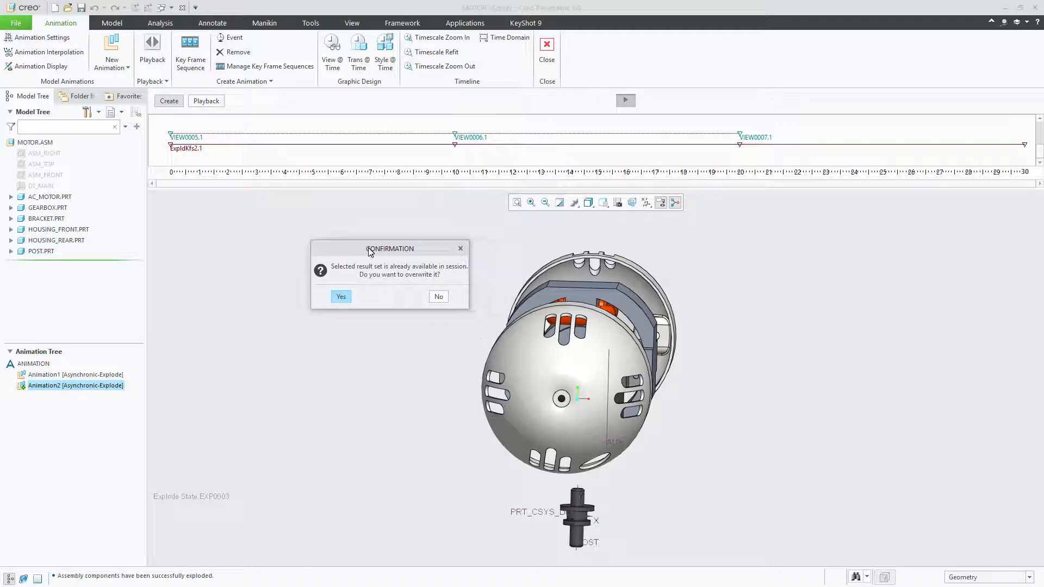
left_click(349, 300)
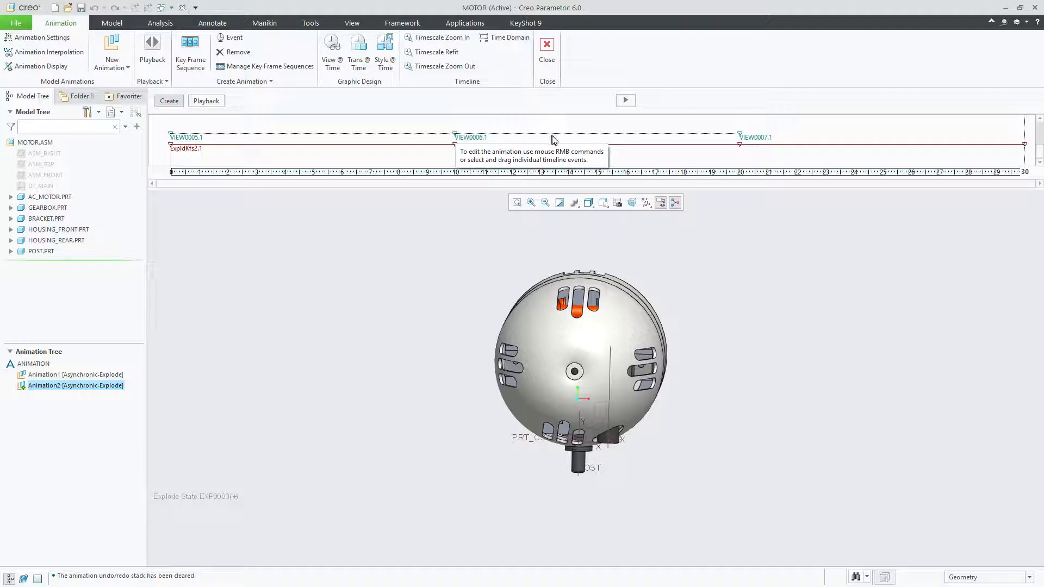
Copy the VIEW0006 event at 10 seconds and place the duplicate at about 13.6 seconds on the timeline
left_click(456, 138)
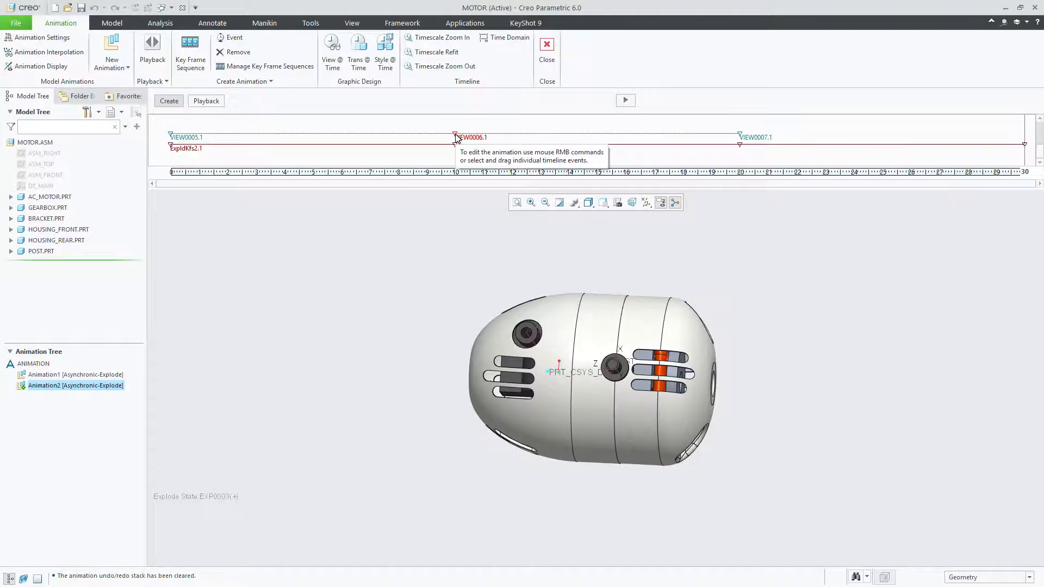
right_click(455, 138)
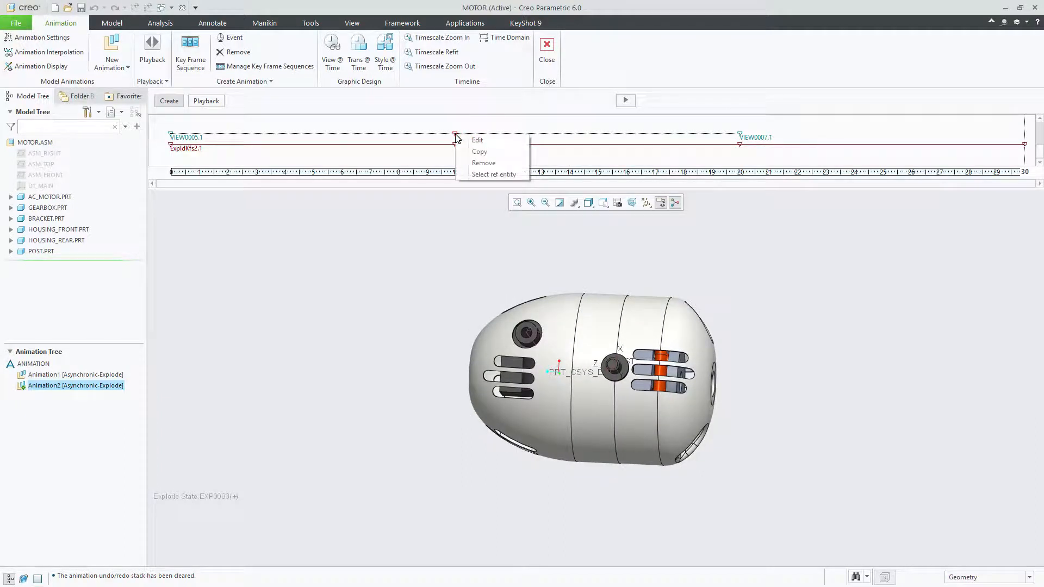
left_click(479, 152)
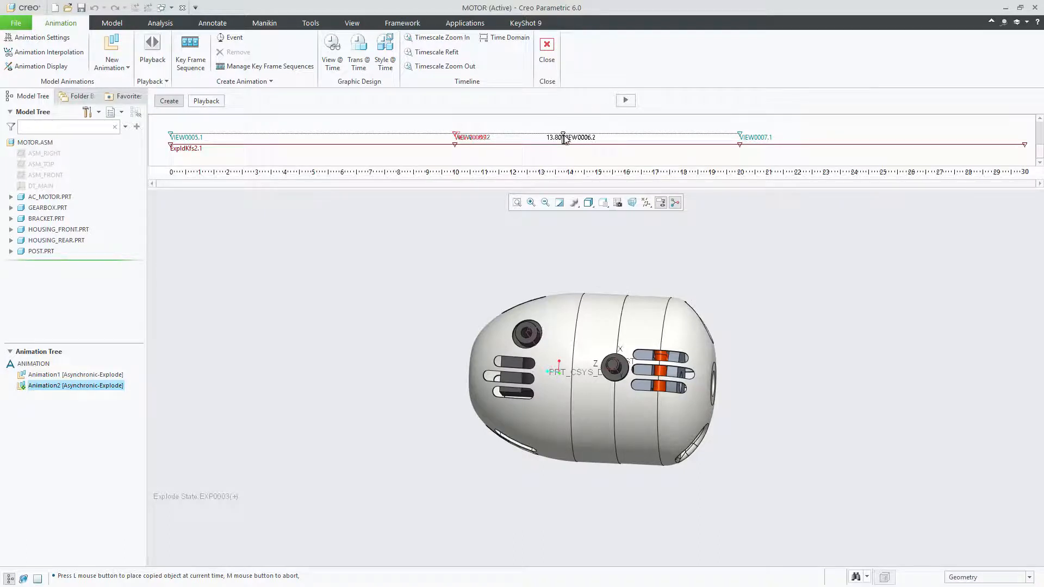
left_click(558, 138)
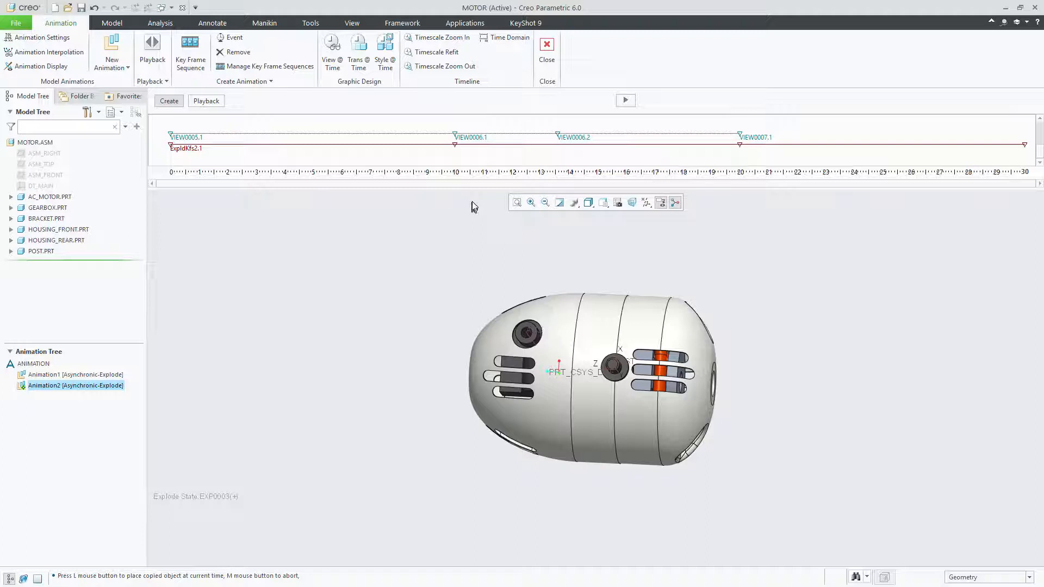
Try to set the copied VIEW0006 event's time to 14 seconds after Start
left_click(558, 138)
double_click(559, 138)
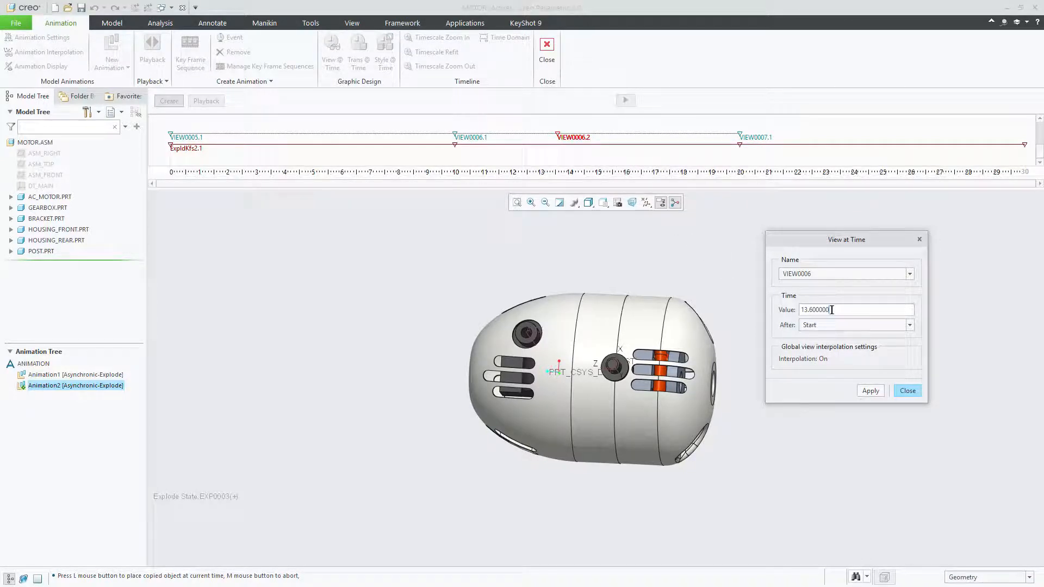
left_click_drag(831, 310, 794, 310)
type("14")
left_click(869, 391)
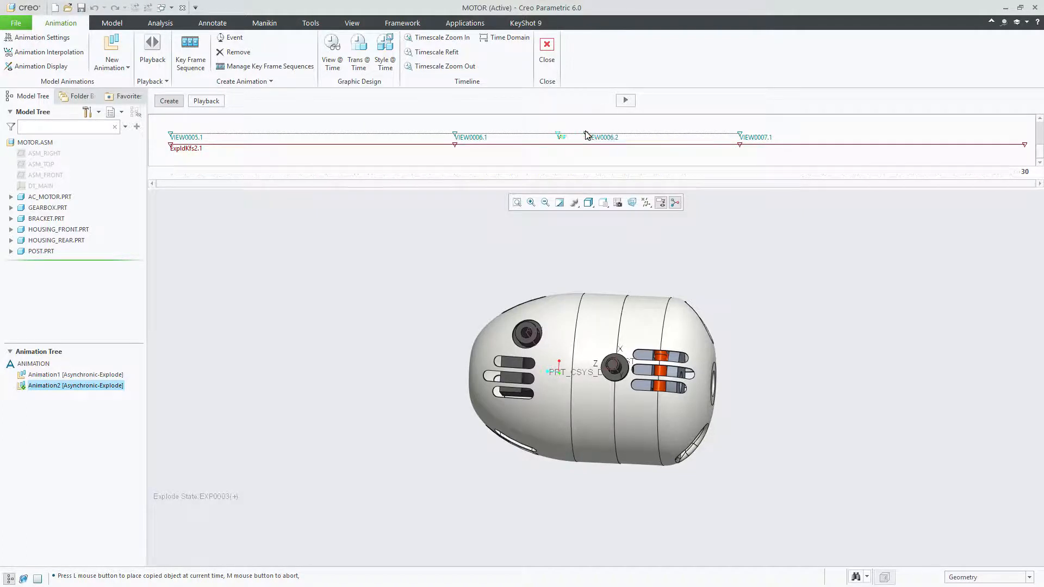
Move the copied VIEW0006 event to about 14.6 seconds and the VIEW0007 event to 30 seconds on the timeline
left_click(586, 144)
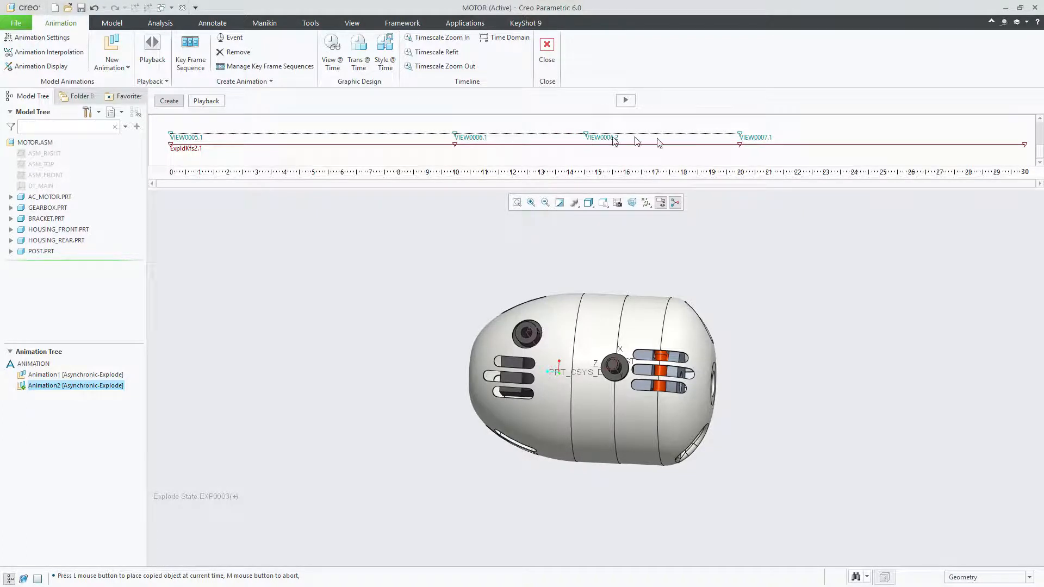
left_click(739, 133)
left_click_drag(741, 134, 1025, 136)
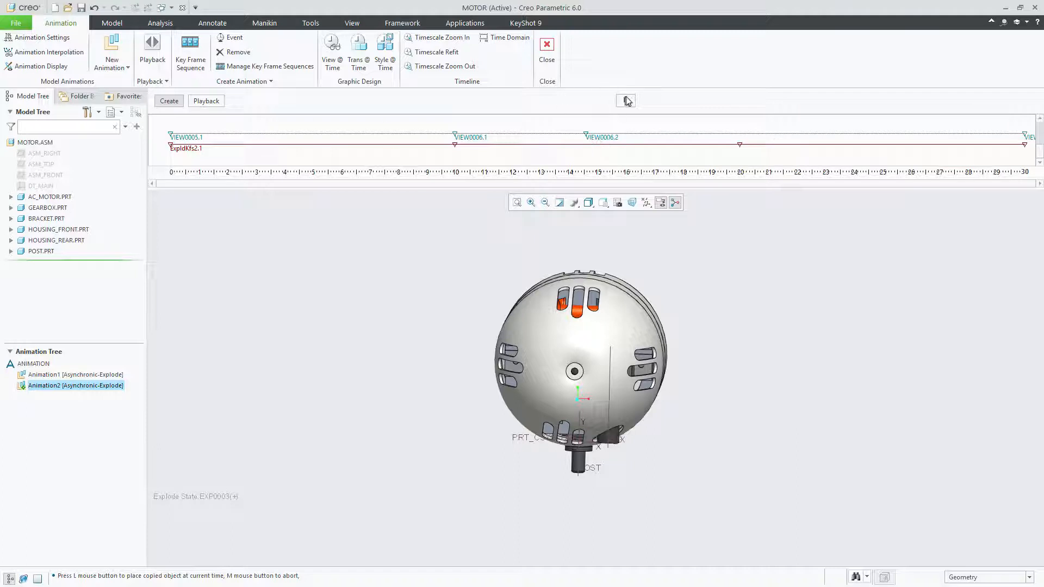
Regenerate the animation with the adjusted view timing, accepting the temporary explode state removal and the result set overwrite
left_click(625, 102)
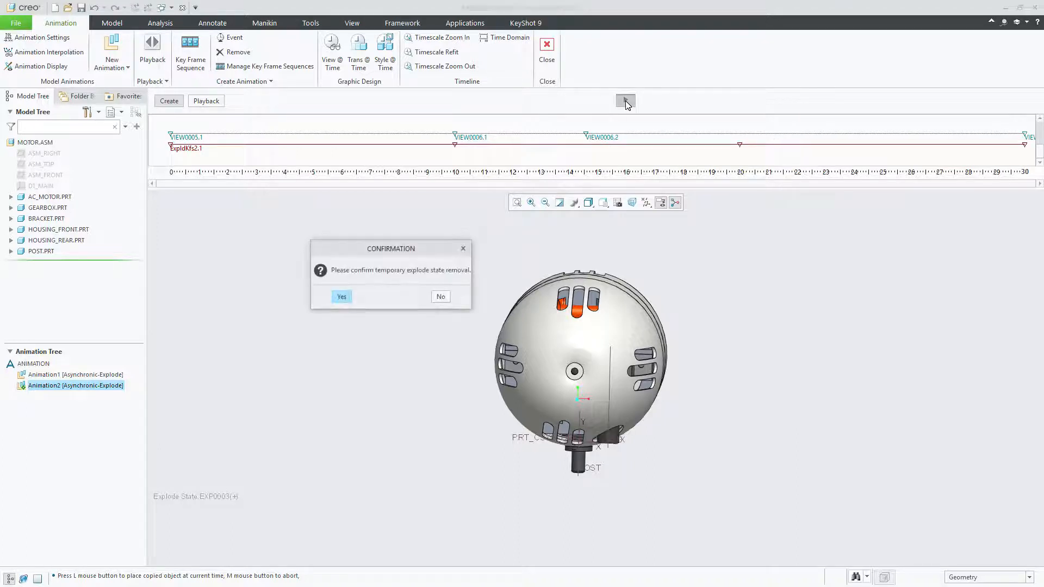
left_click(344, 297)
left_click(341, 297)
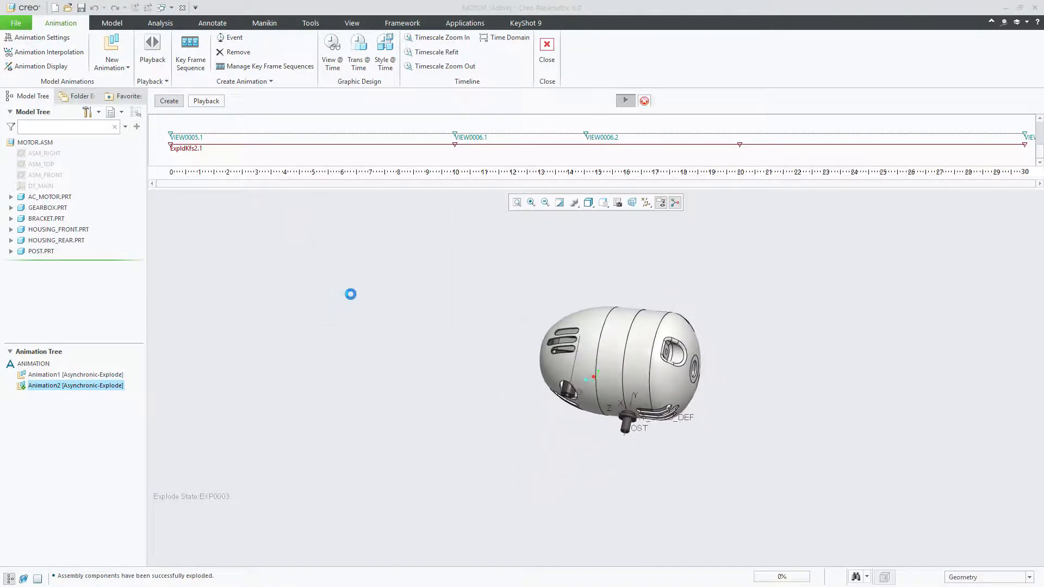
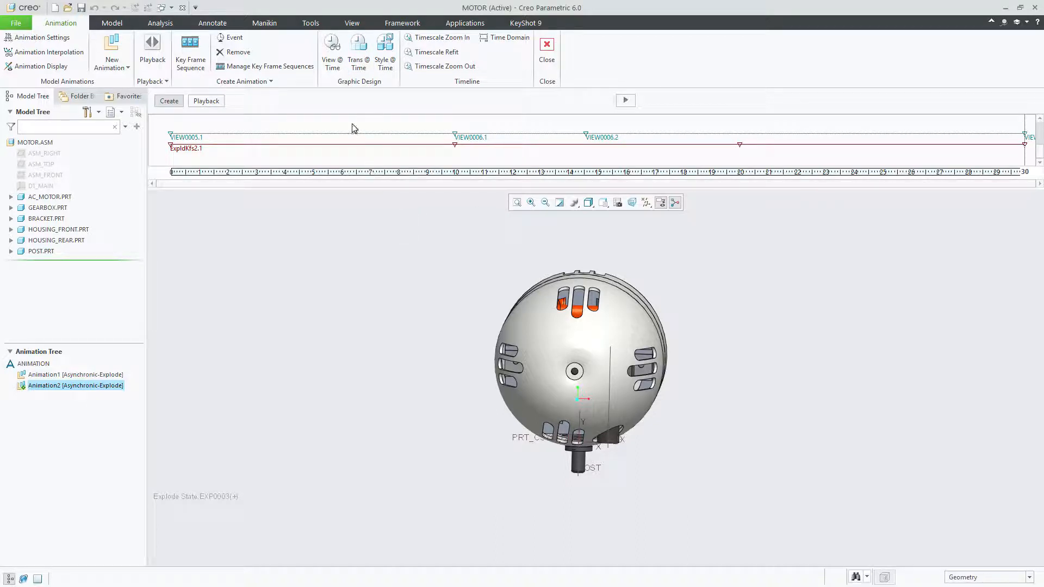
Start a transparency-at-time event for Animation2 and select the front and rear motor housings as its parts
left_click(172, 137)
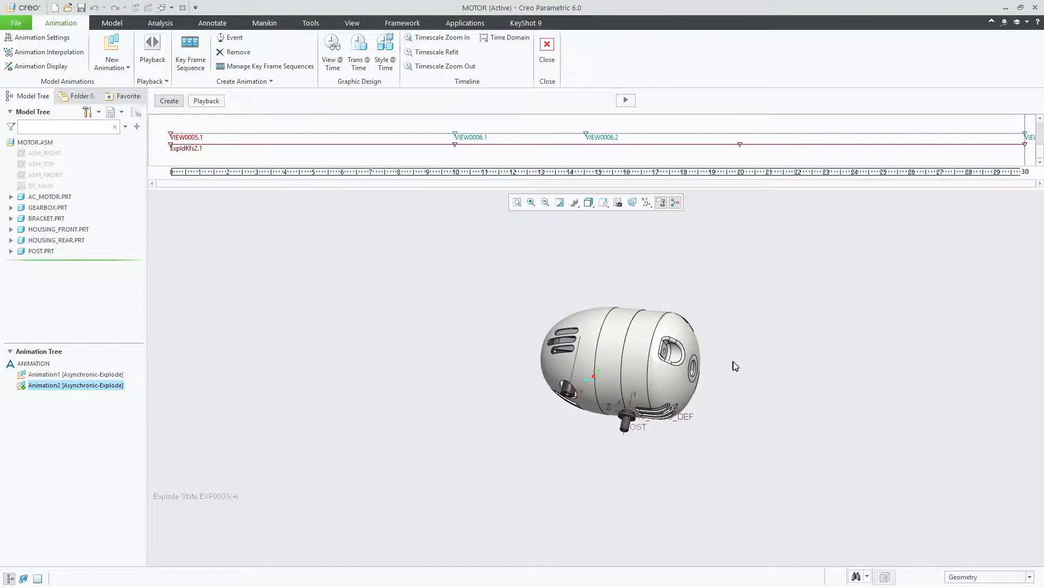
left_click(455, 136)
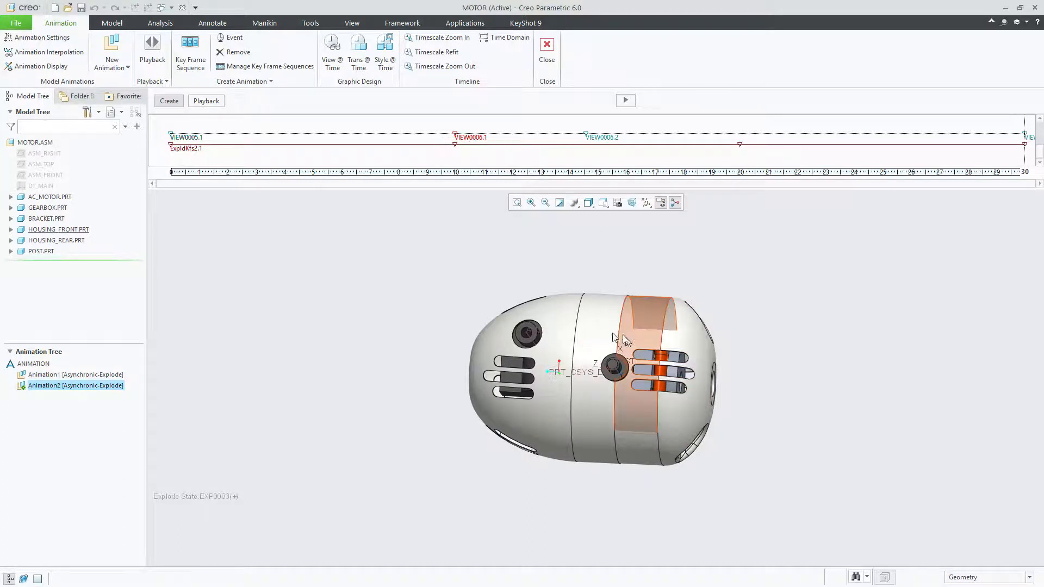
left_click(359, 52)
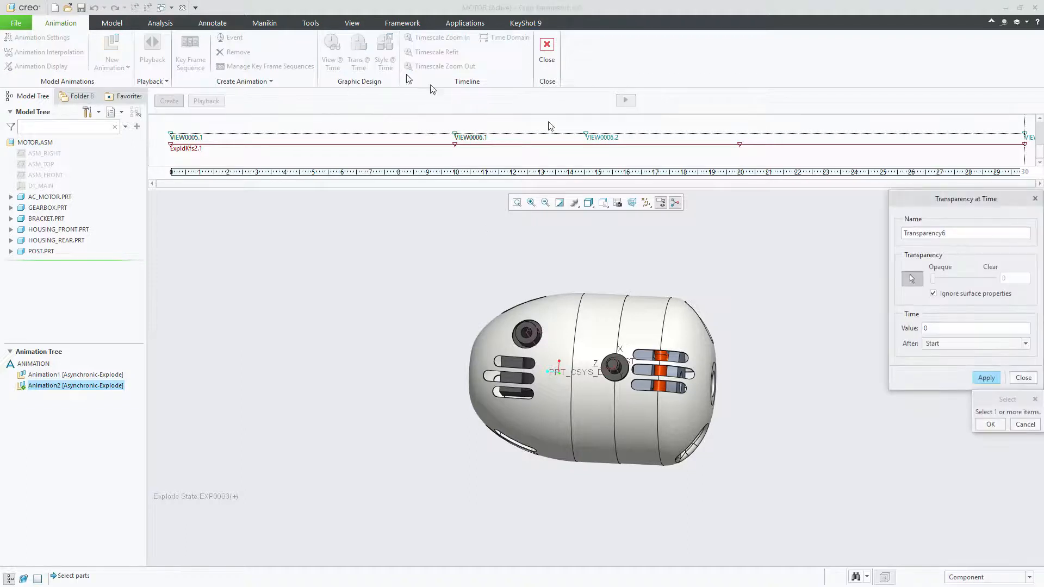
left_click_drag(923, 202, 851, 222)
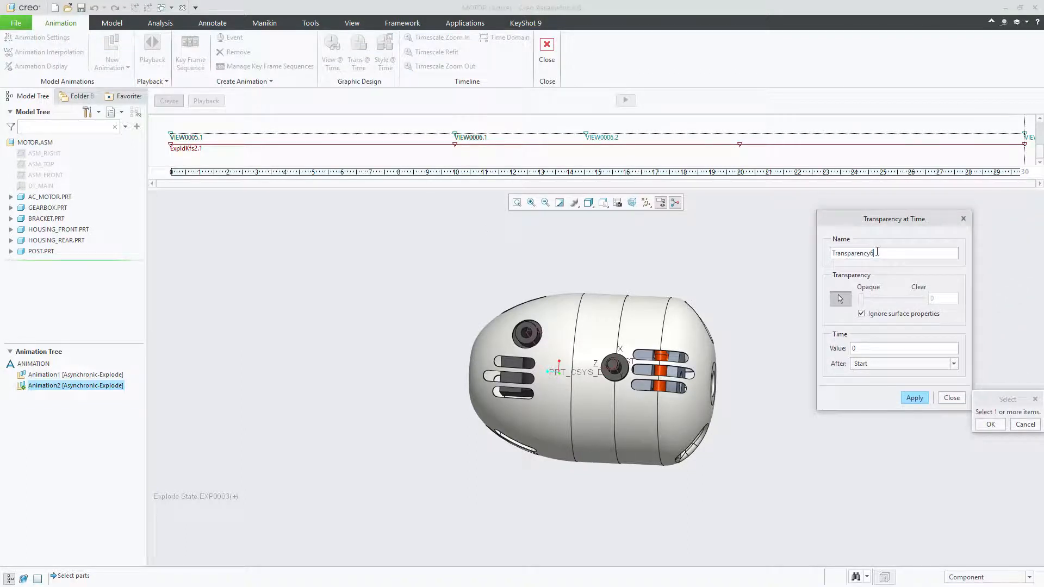
left_click_drag(880, 254, 830, 254)
left_click(872, 254)
key("BackSpace")
type("8")
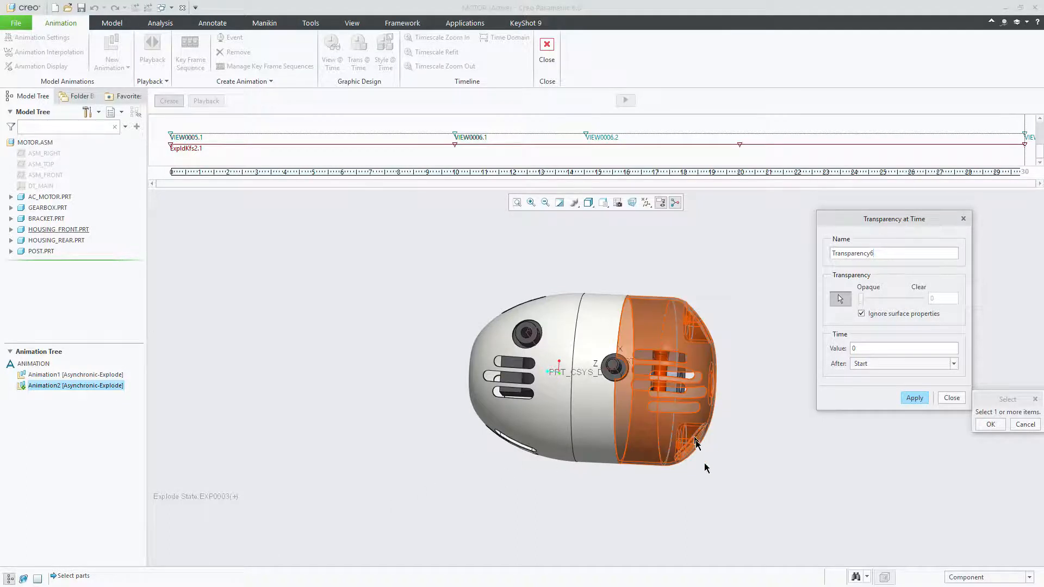
left_click(673, 414)
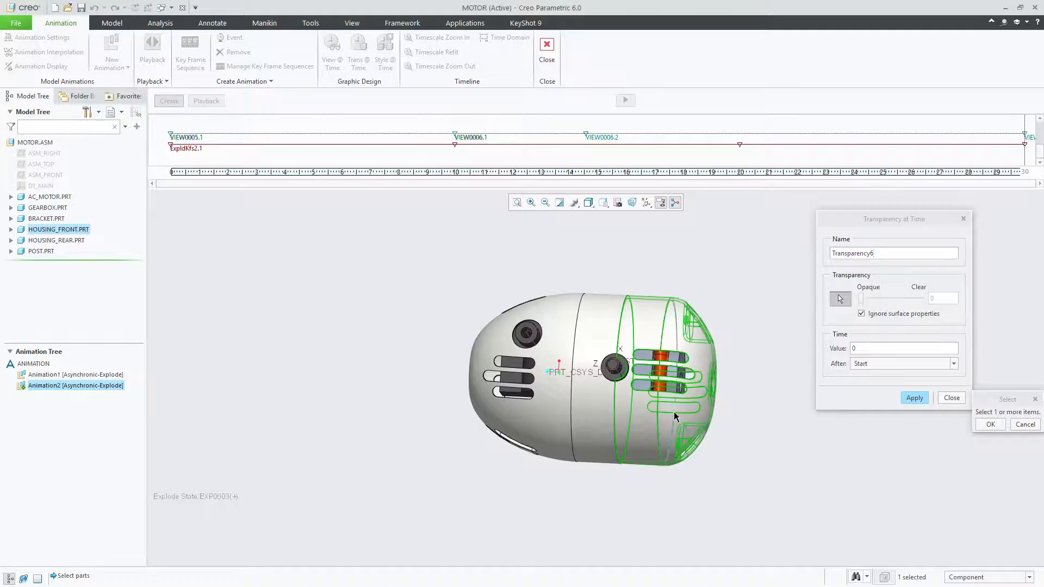
left_click(590, 429, "ctrl")
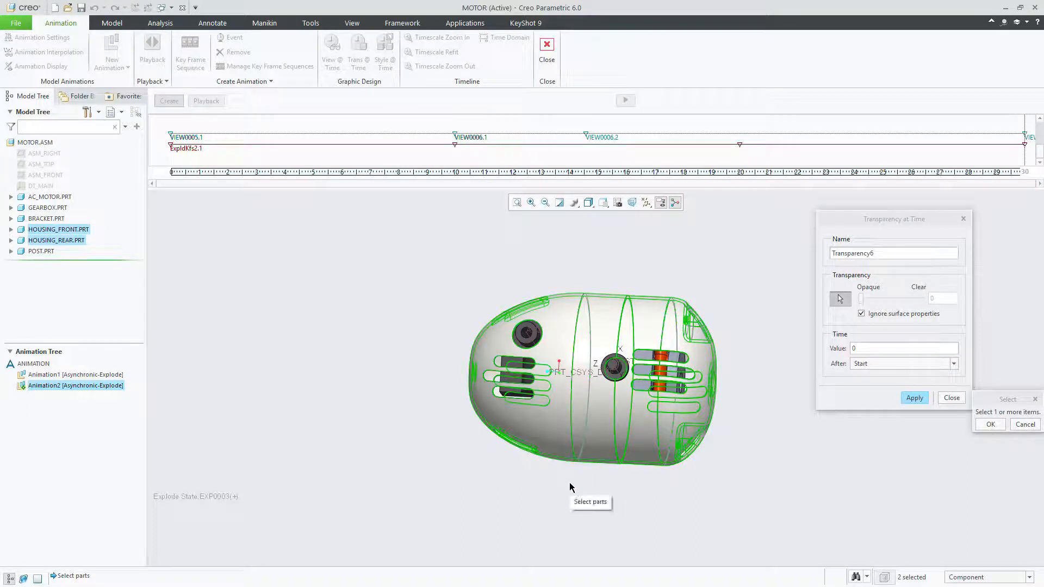
left_click(989, 424)
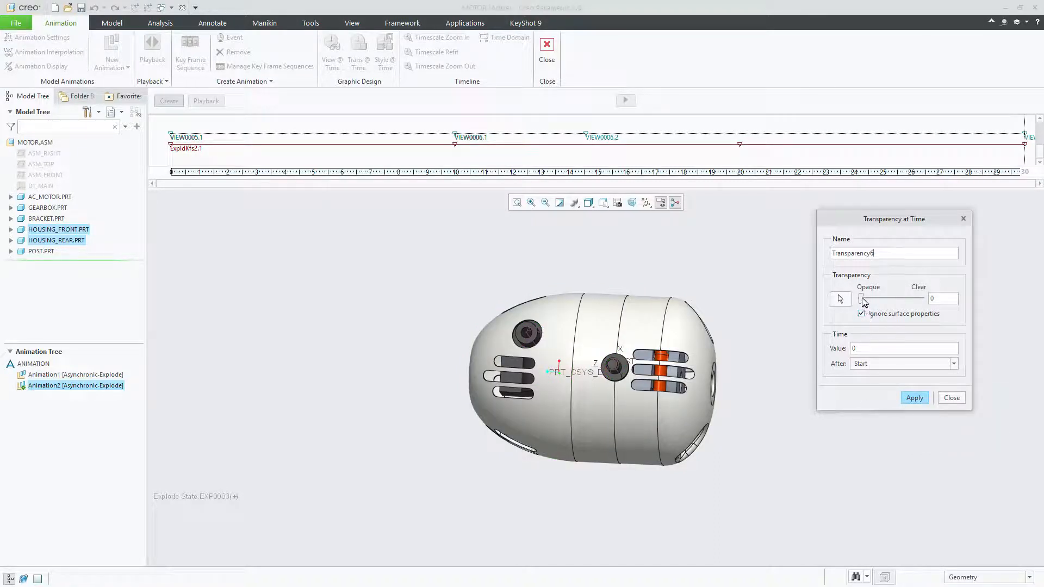
Set the housings' transparency to 61 at 10 seconds after Start and add the event to the timeline
left_click_drag(864, 302, 900, 299)
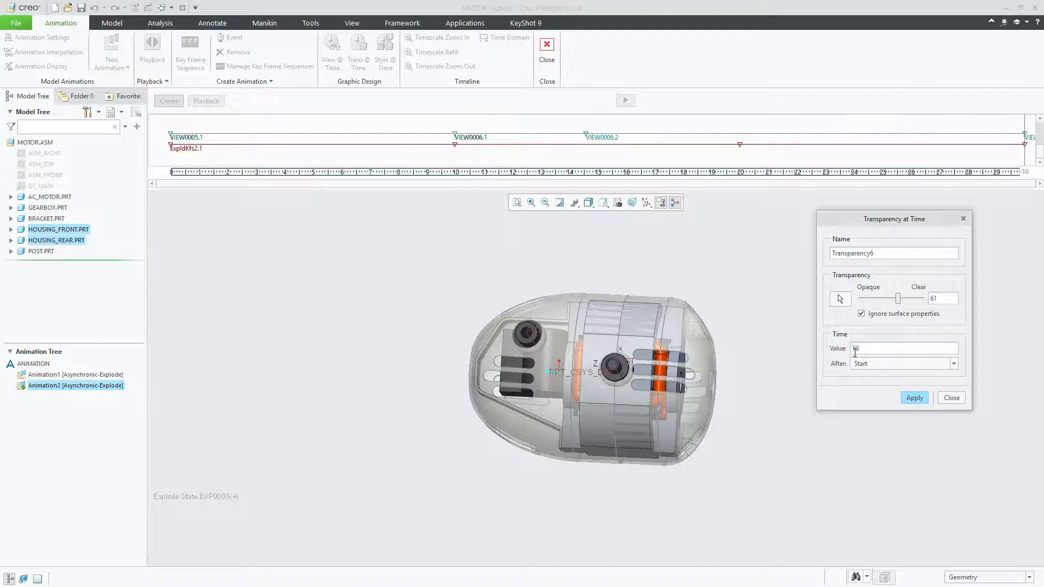
left_click(917, 398)
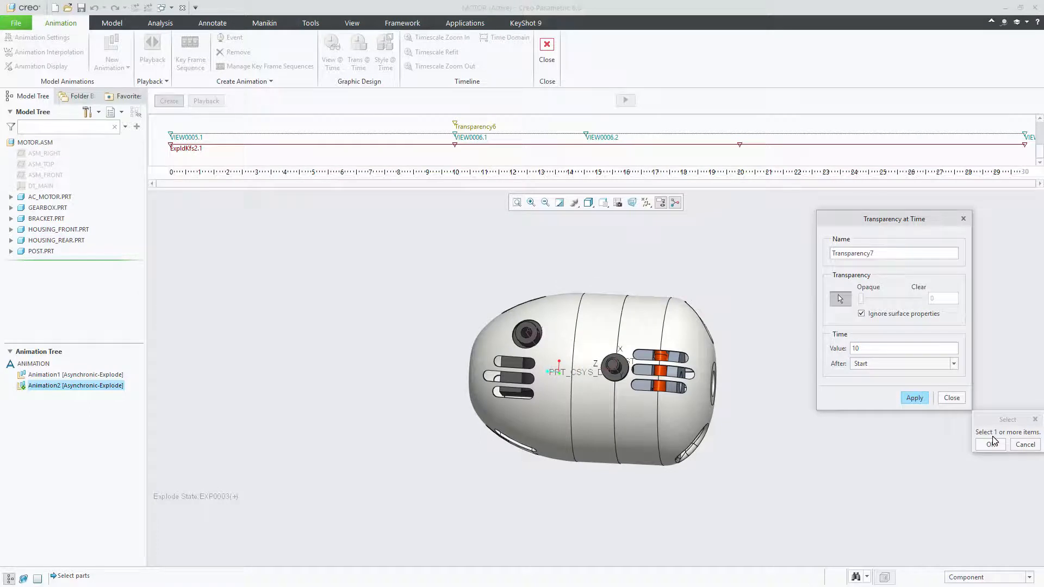
left_click(951, 398)
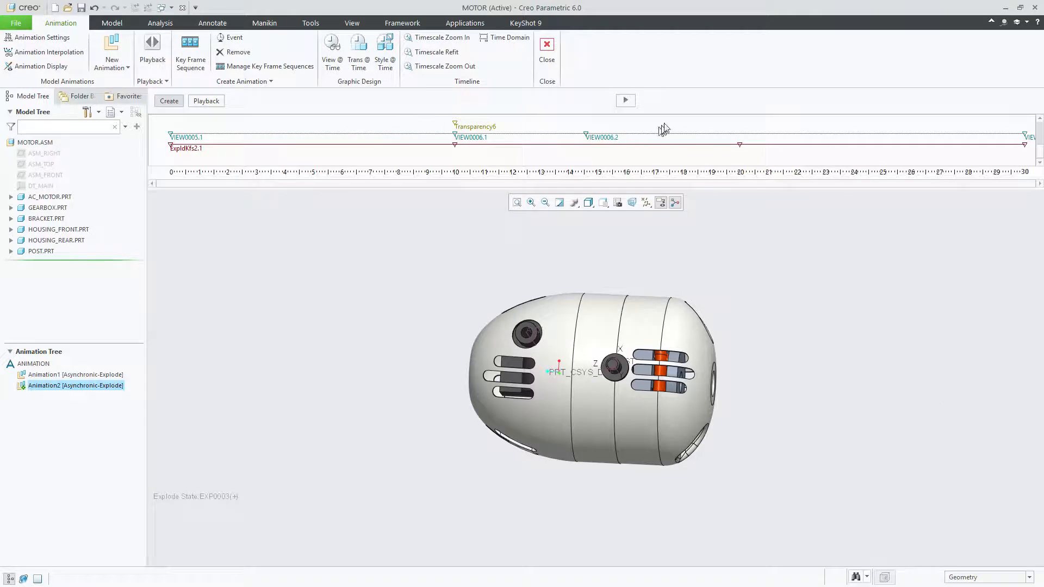
Regenerate the animation with the new housing transparency event, accepting the temporary explode state removal
left_click(631, 101)
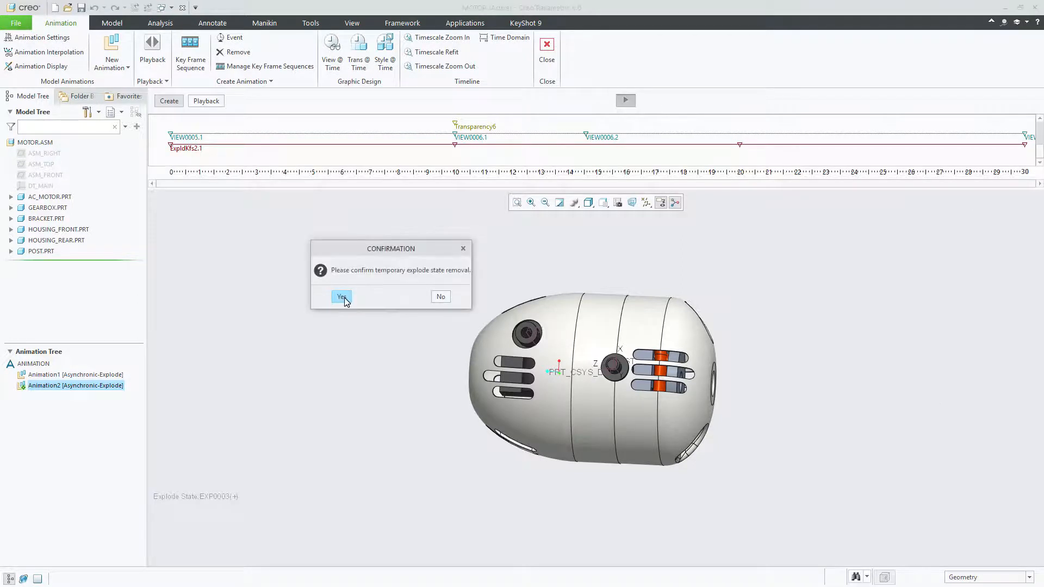
left_click(347, 298)
left_click(343, 297)
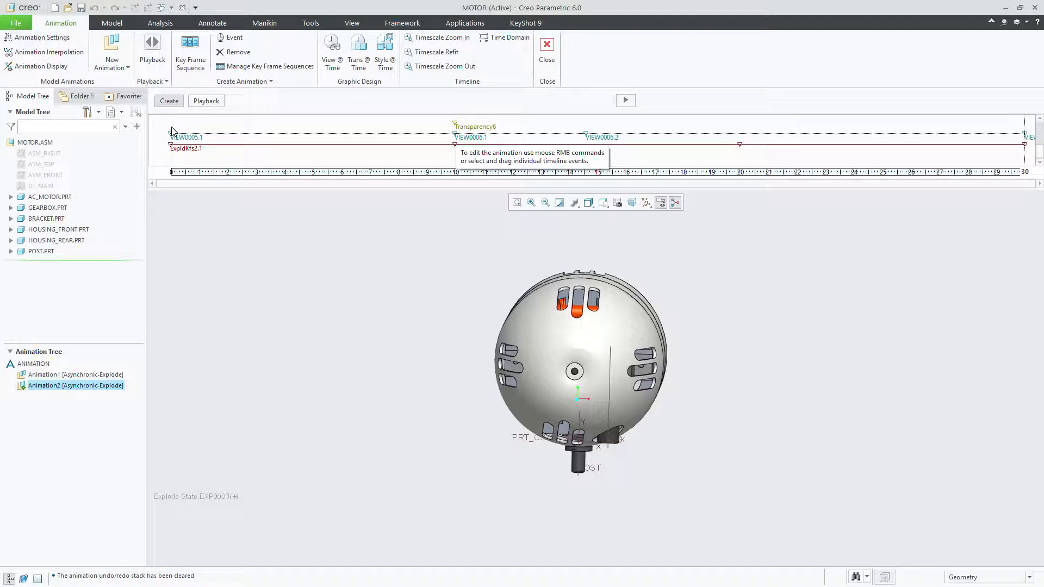
Copy the 10-second transparency event to 0 seconds and set the copy's transparency to 0 for fully opaque housings
right_click(456, 124)
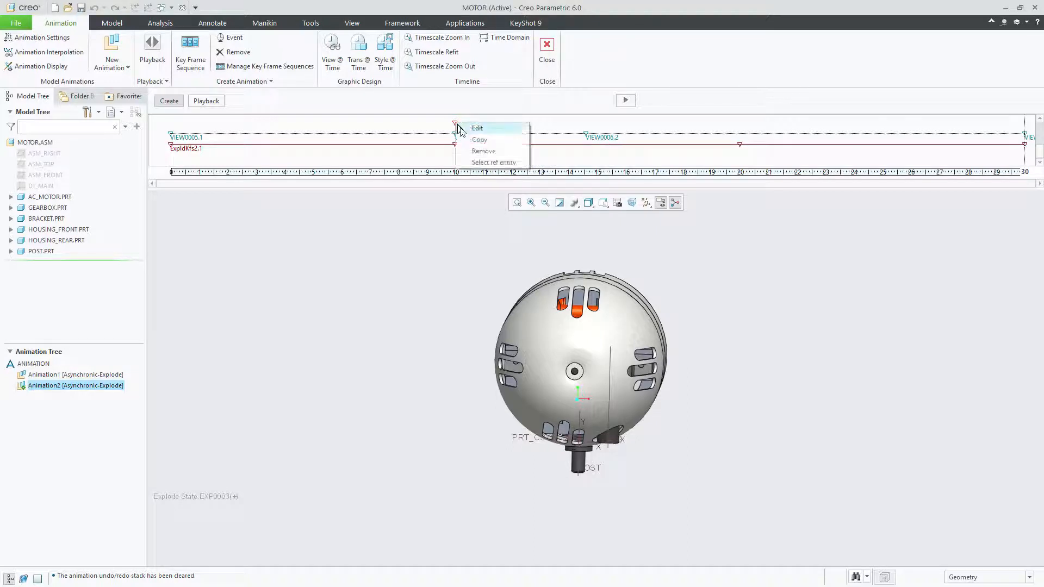
left_click(479, 141)
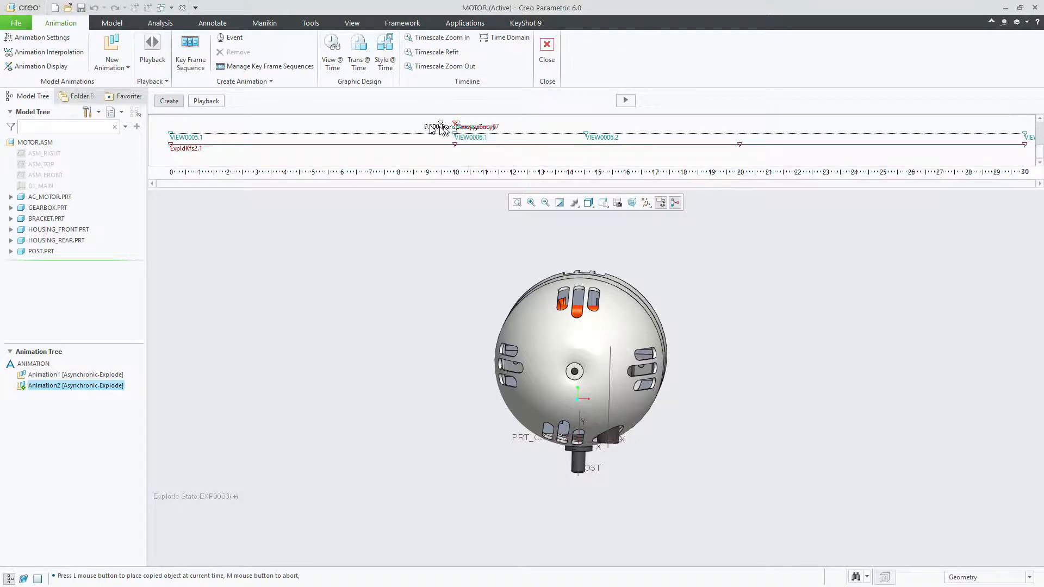
left_click(168, 137)
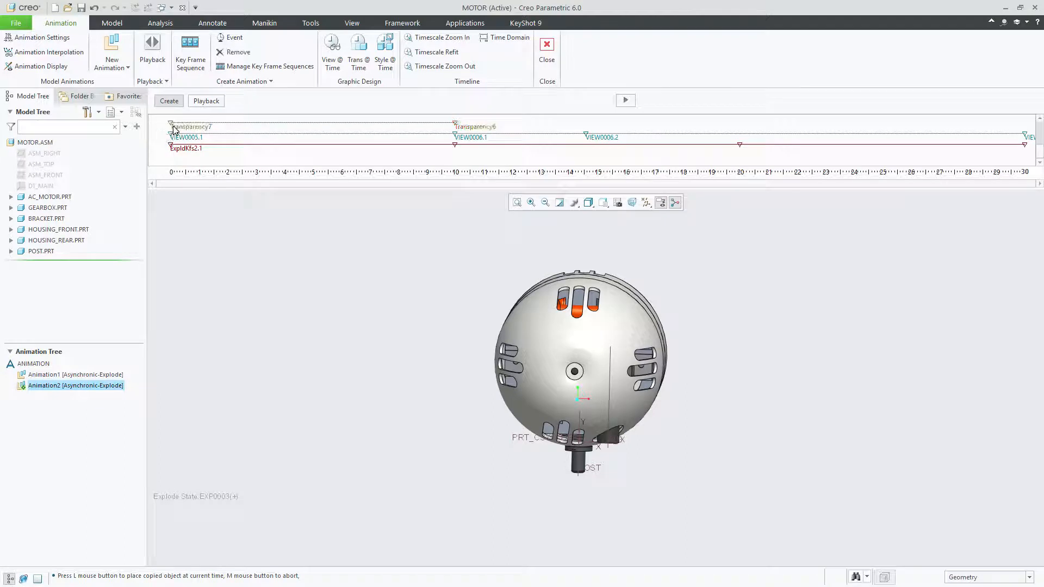
double_click(172, 127)
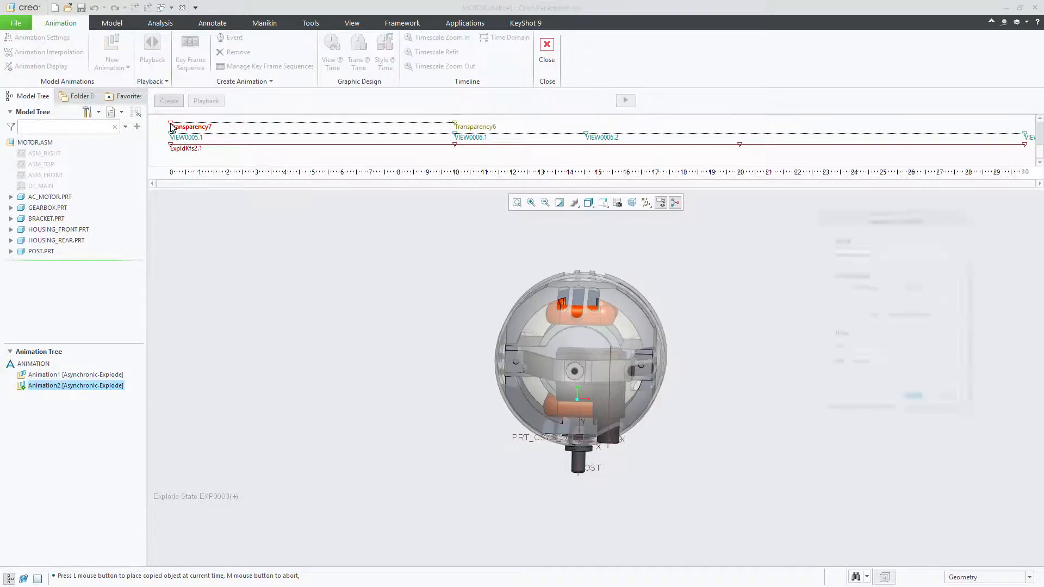
left_click_drag(901, 300, 853, 299)
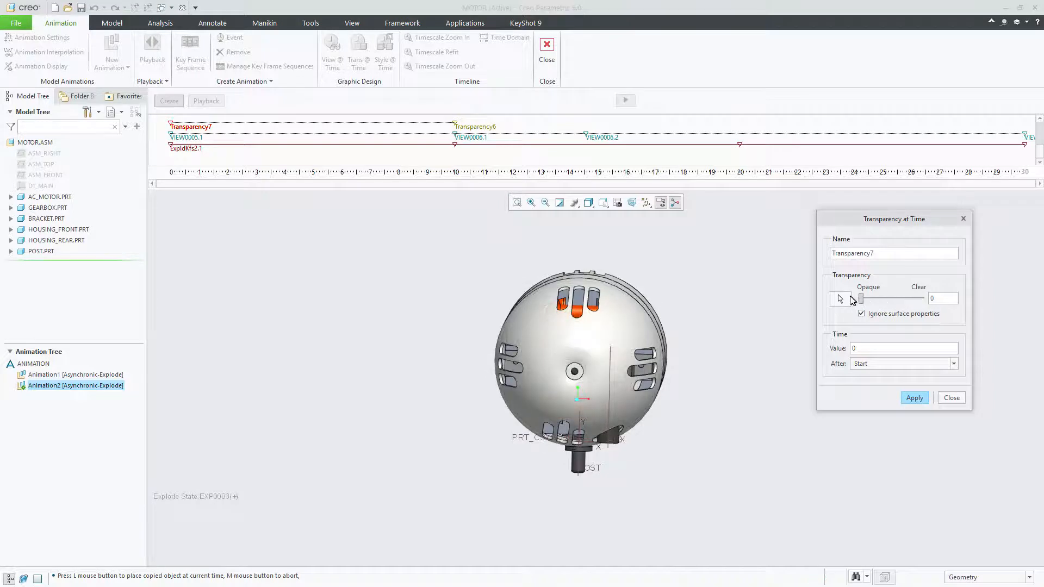
left_click(914, 398)
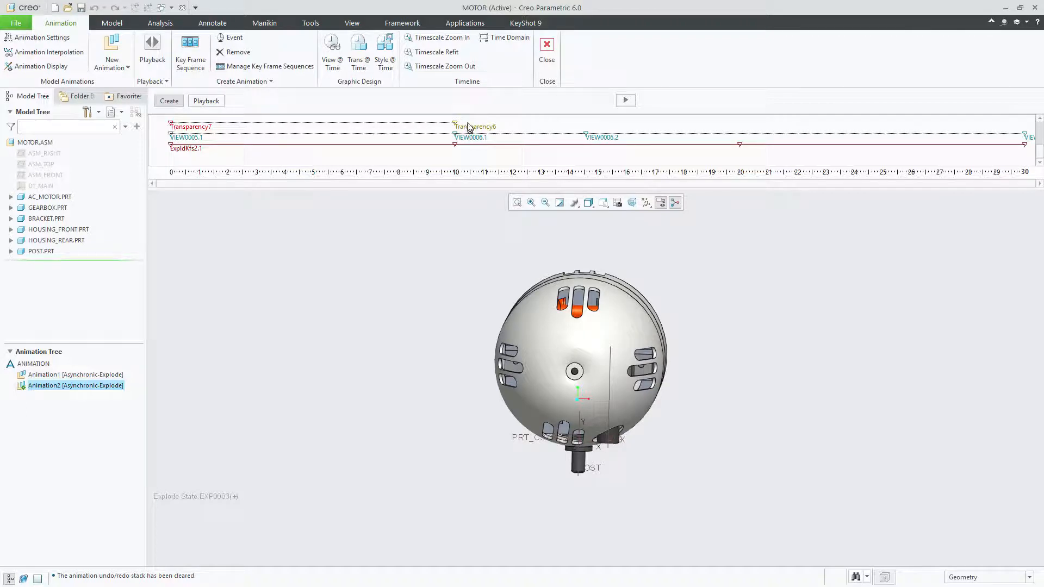
Regenerate the animation with the opaque-to-transparent housing transition, accepting the temporary explode state removal
left_click(626, 101)
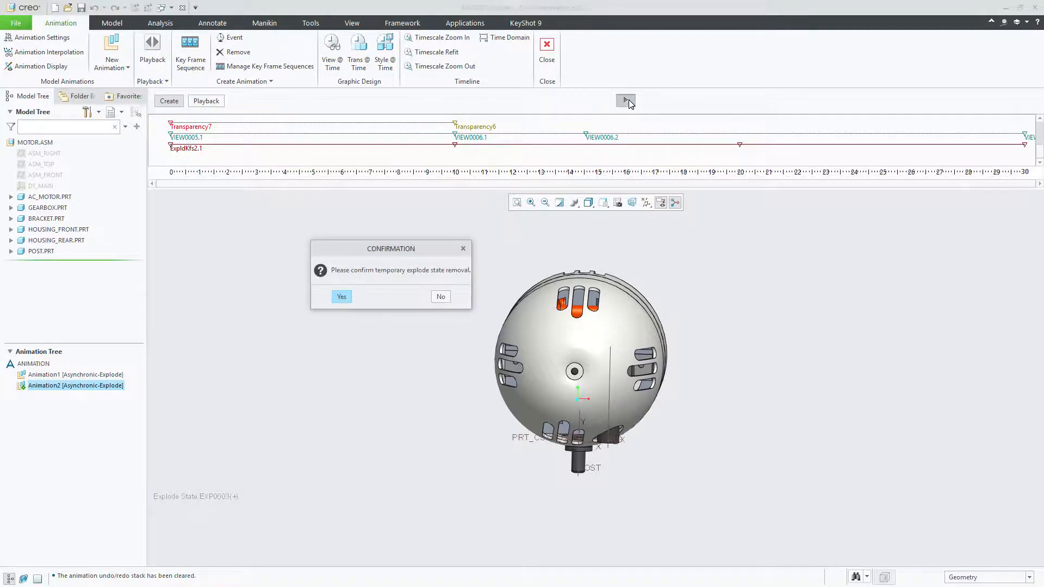
left_click(342, 297)
left_click(344, 296)
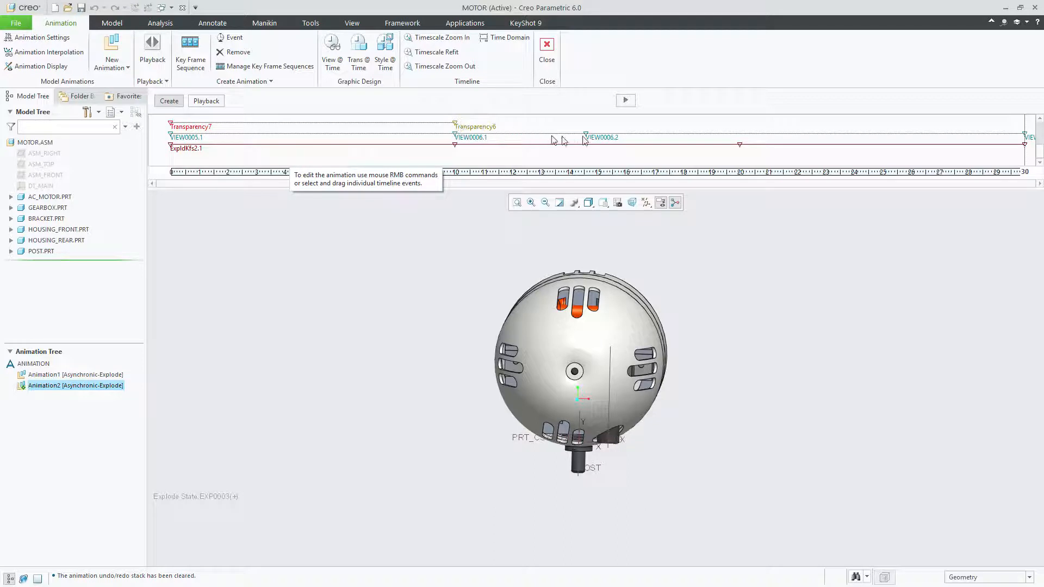
Copy the Transparency6 event at 10 seconds and place the duplicate at about 20.7 seconds on the timeline
left_click(455, 127)
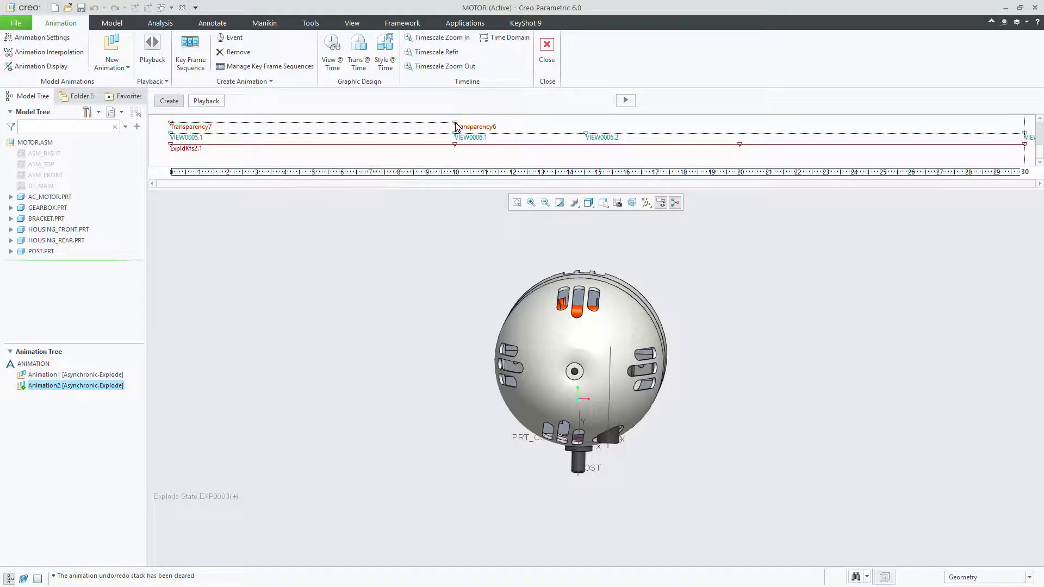
right_click(456, 127)
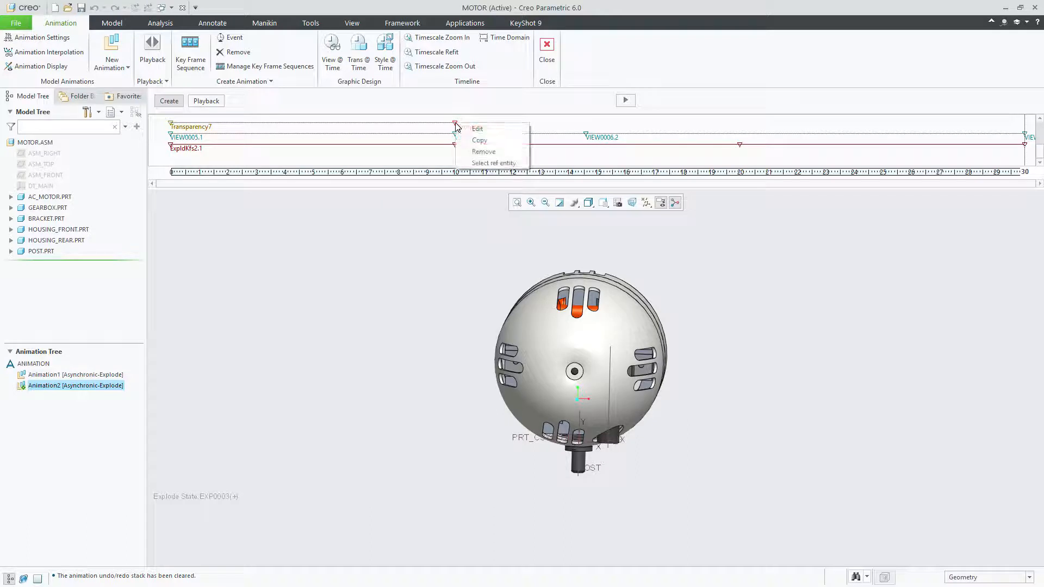
left_click(482, 141)
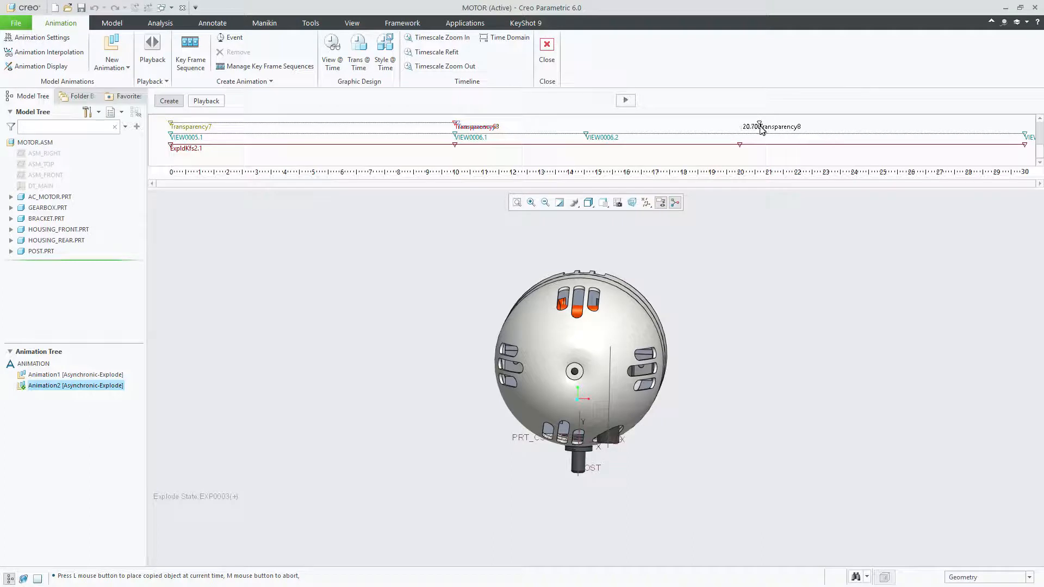
left_click(758, 129)
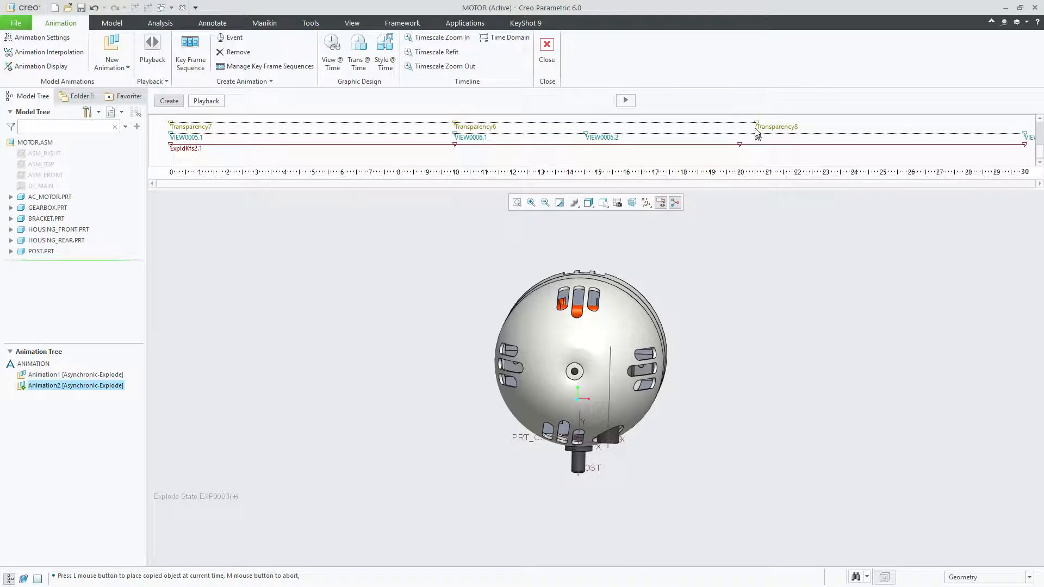
Copy the opaque Transparency7 event from the start of the timeline and place the duplicate at 30 seconds
right_click(172, 126)
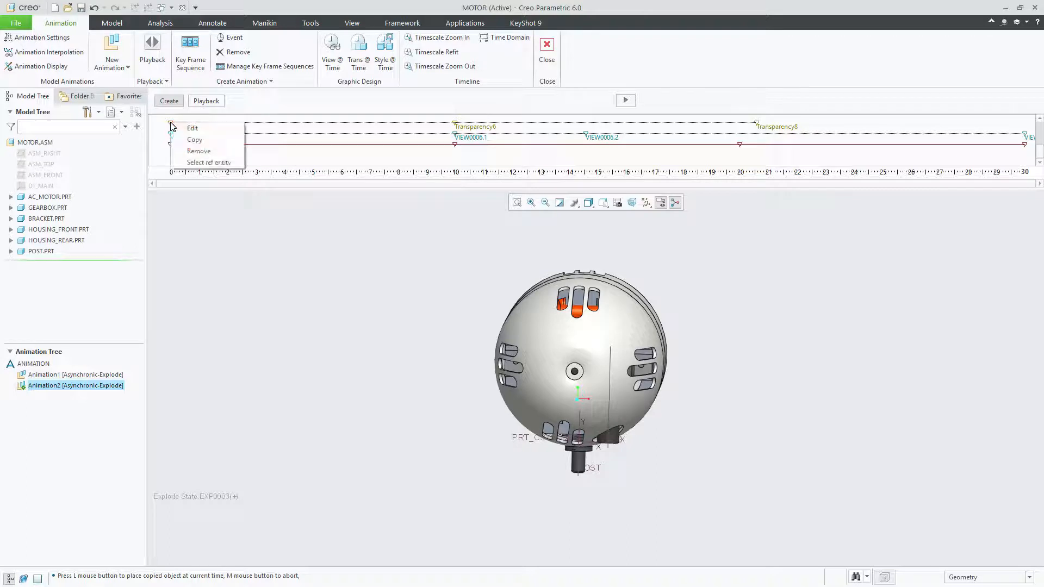
left_click(197, 140)
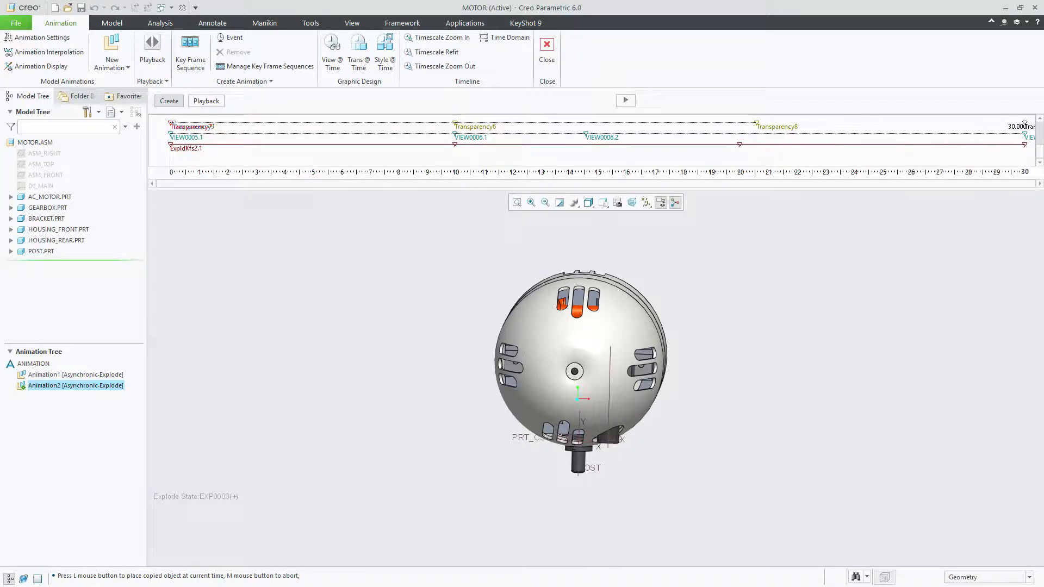
left_click(1028, 128)
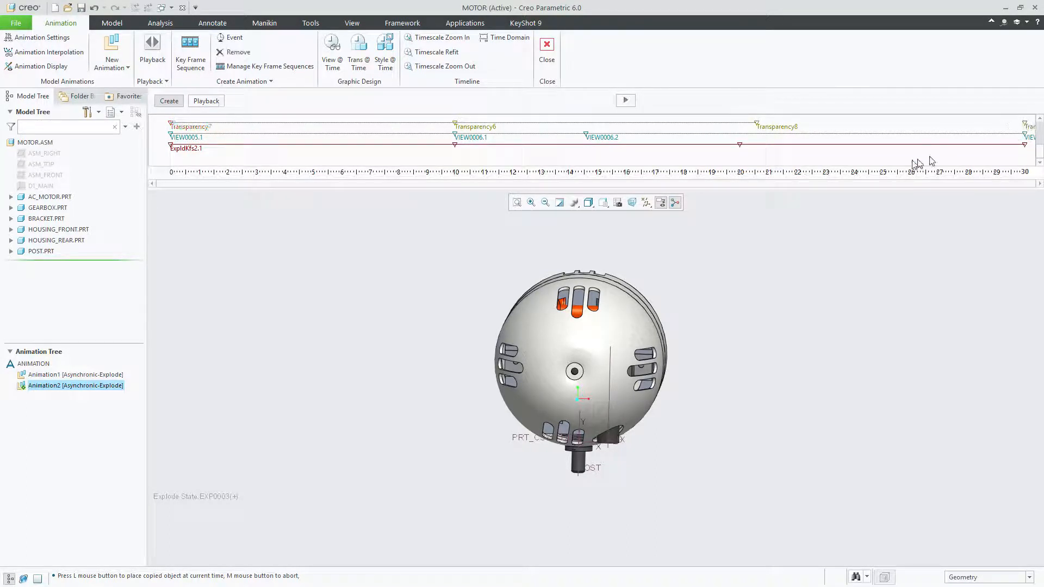
Regenerate the animation with the housings' transparency hold and return to opaque, accepting the temporary explode state removal
left_click(761, 126)
left_click(629, 103)
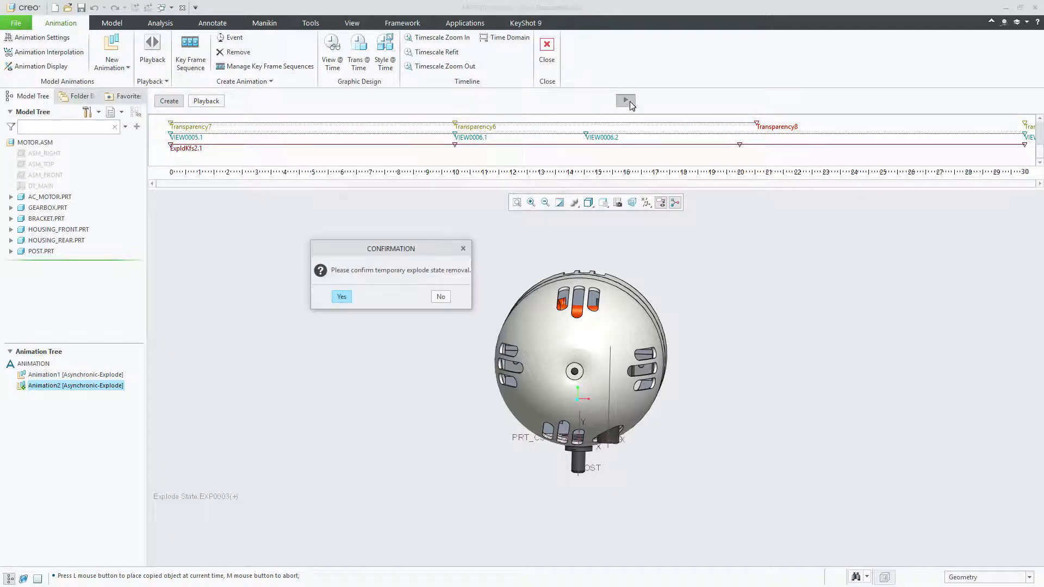
left_click(345, 295)
left_click(343, 293)
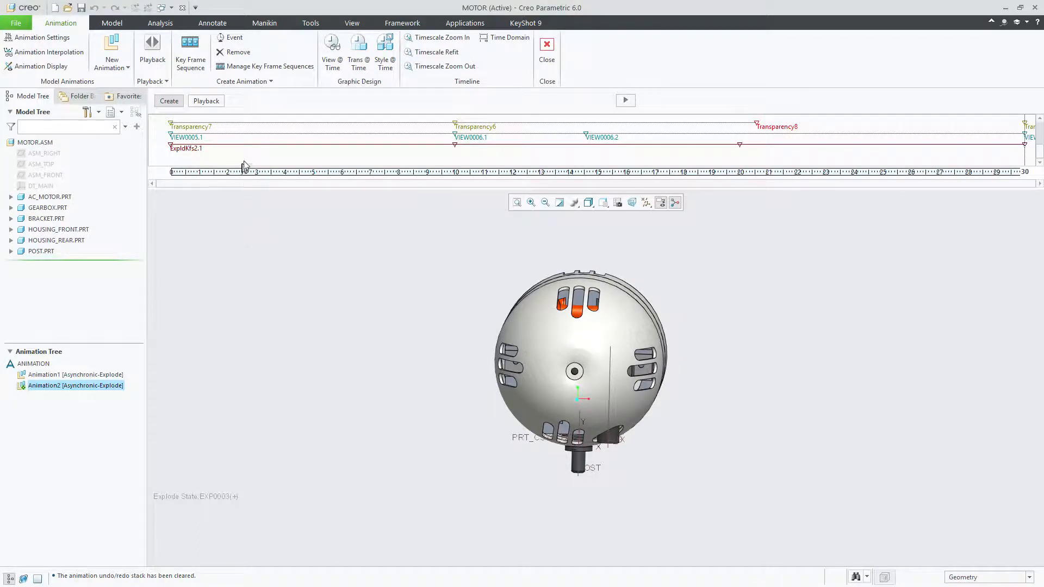
Copy the opaque Transparency7 event from 0 seconds and place the duplicate at 3 seconds on the timeline
right_click(172, 127)
left_click(196, 142)
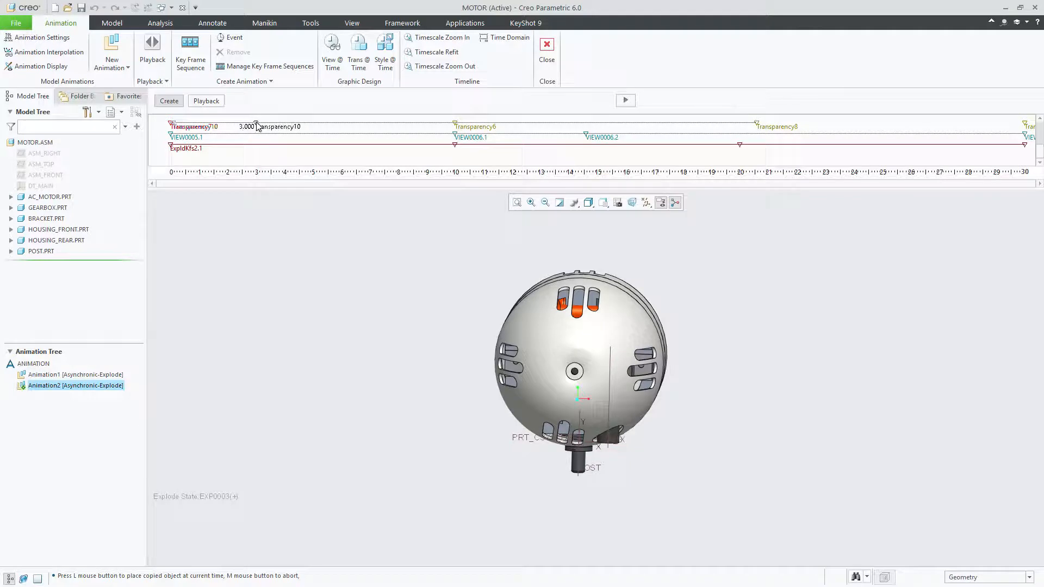
left_click(257, 126)
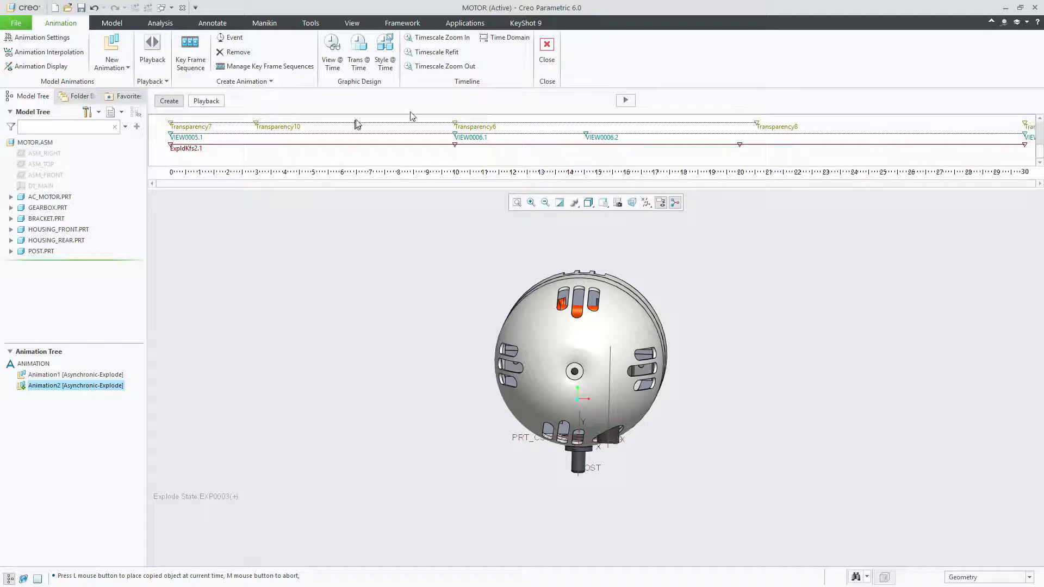
Regenerate the animation with the delayed housing fade, accepting the temporary explode state removal, and open Animation2 for playback
left_click(626, 100)
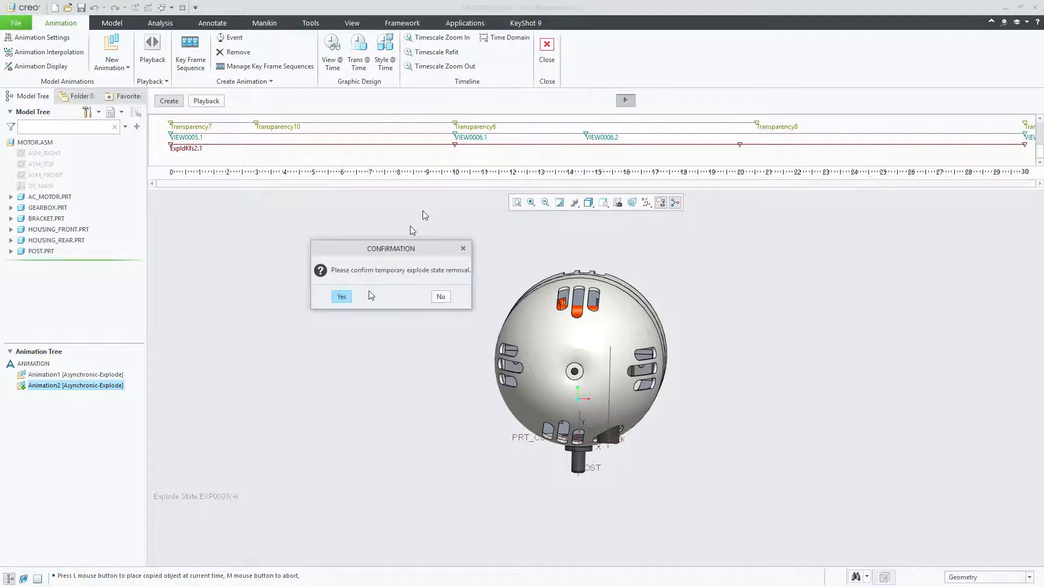
left_click(337, 298)
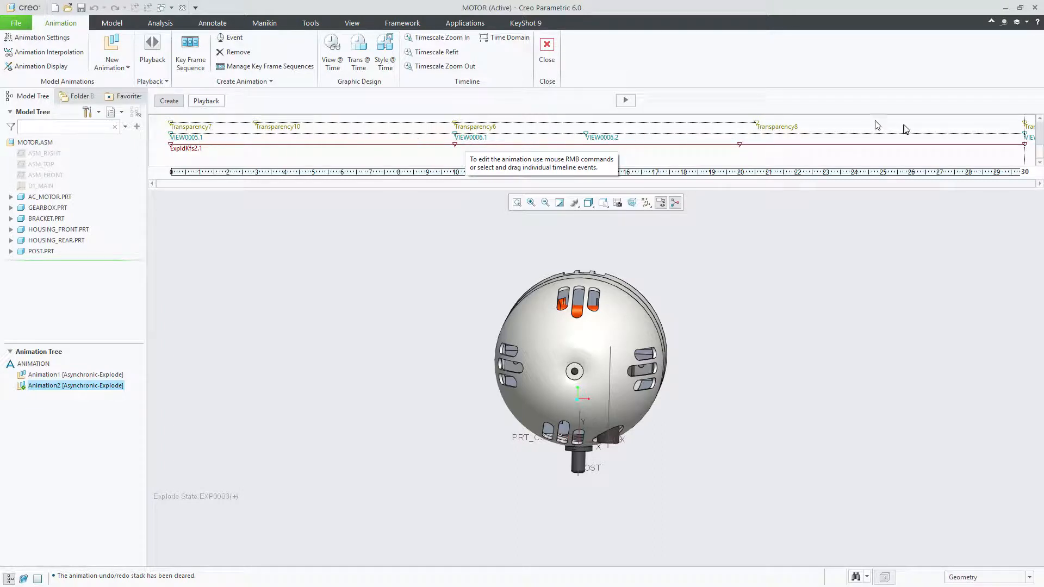
left_click(207, 102)
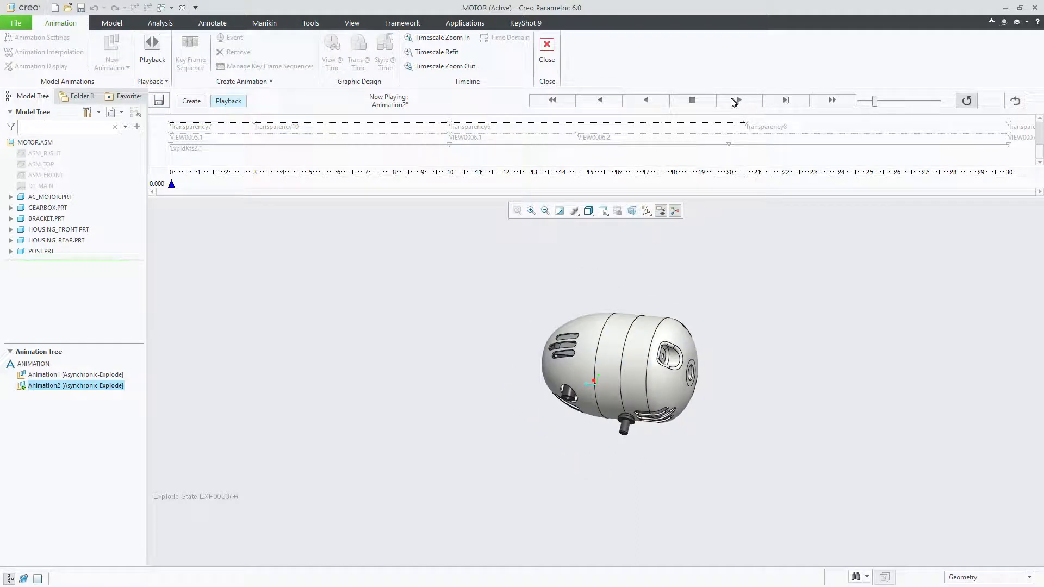
Review Animation2 by playing and stopping it, stepping forward frame by frame, jumping to the end, and rewinding to the start
left_click(737, 100)
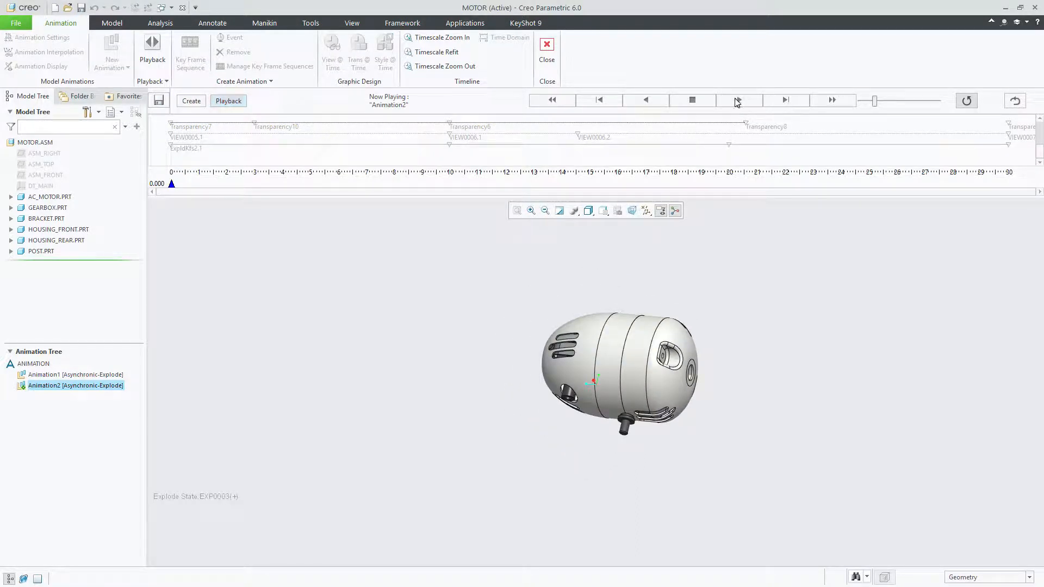
left_click(692, 101)
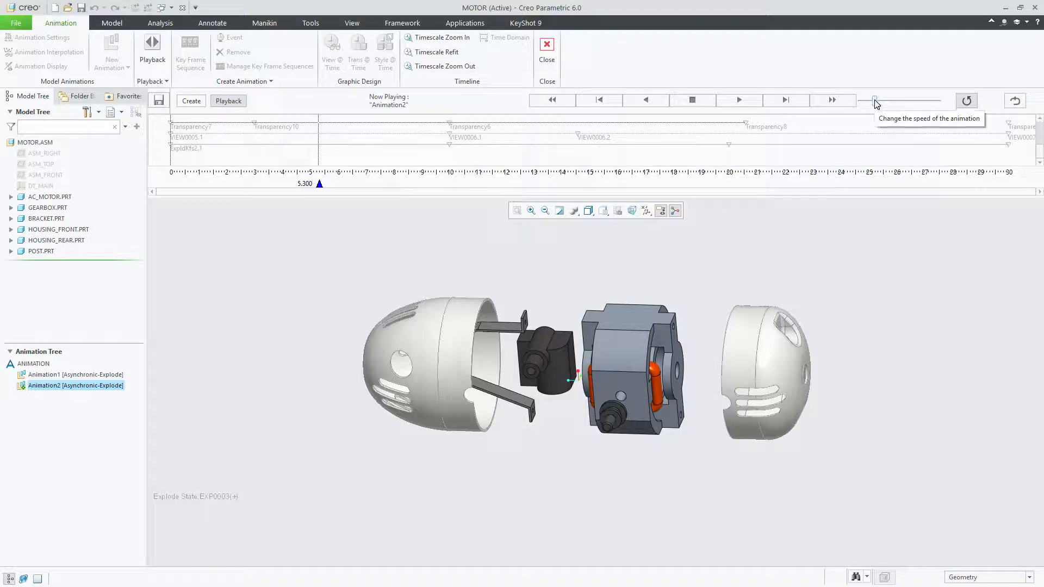
left_click(786, 102)
left_click(786, 102)
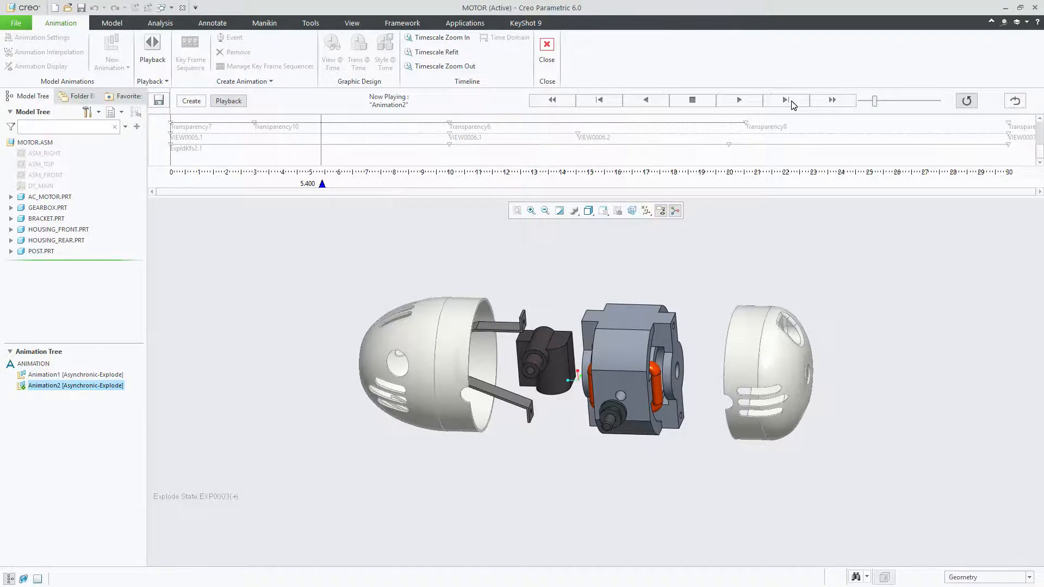
left_click(786, 103)
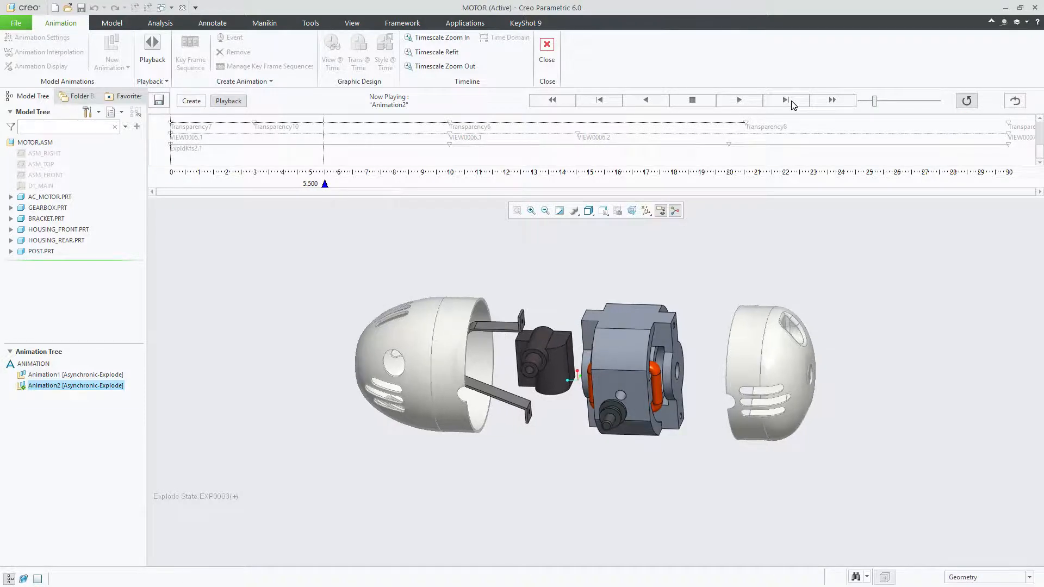
left_click(839, 101)
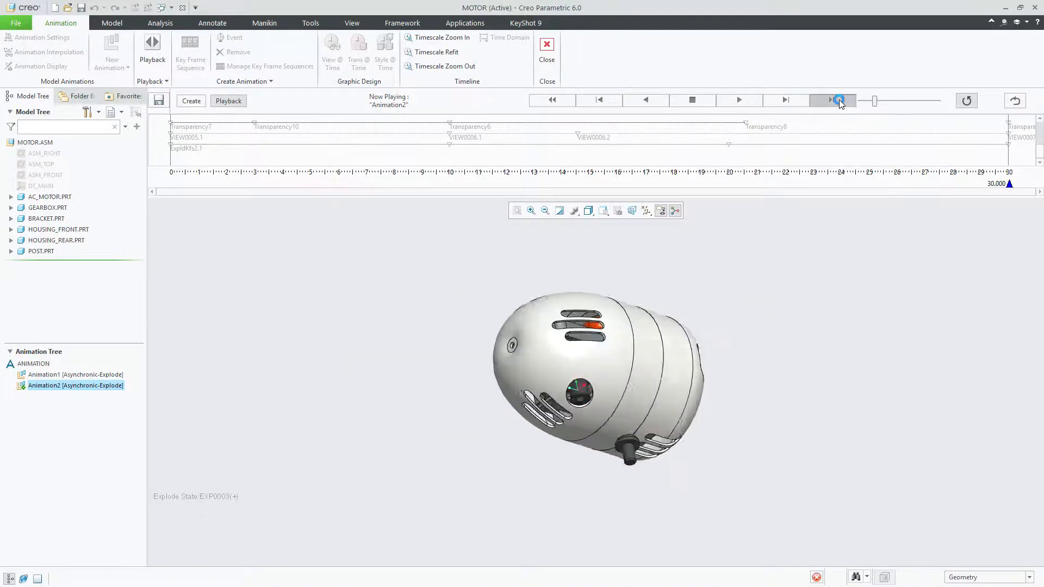
left_click(552, 100)
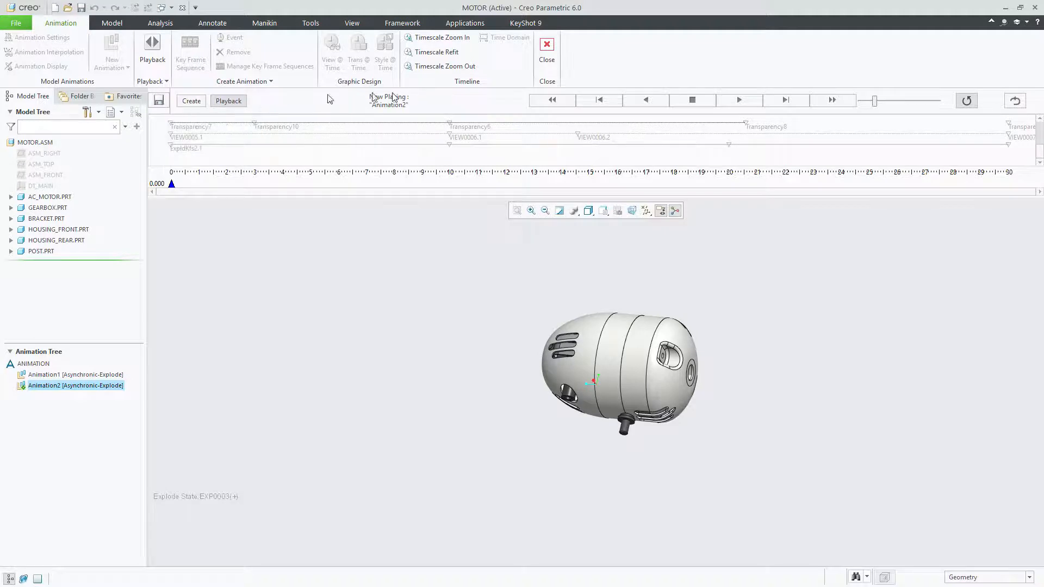
Open the movie capture settings for Animation2, keep the MPEG format, and enter a resolution width of 1920
left_click(160, 101)
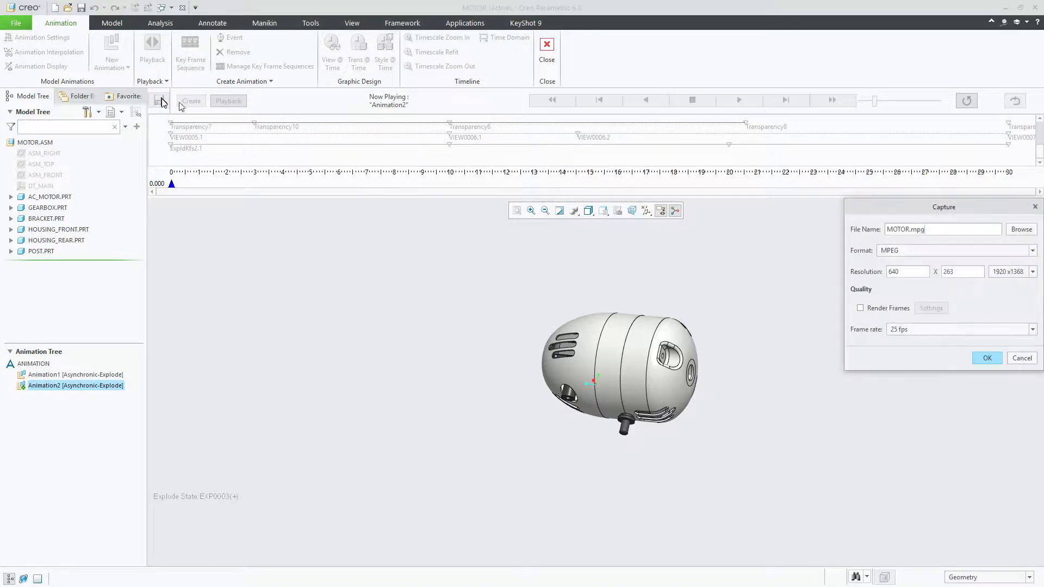
left_click_drag(906, 210, 746, 185)
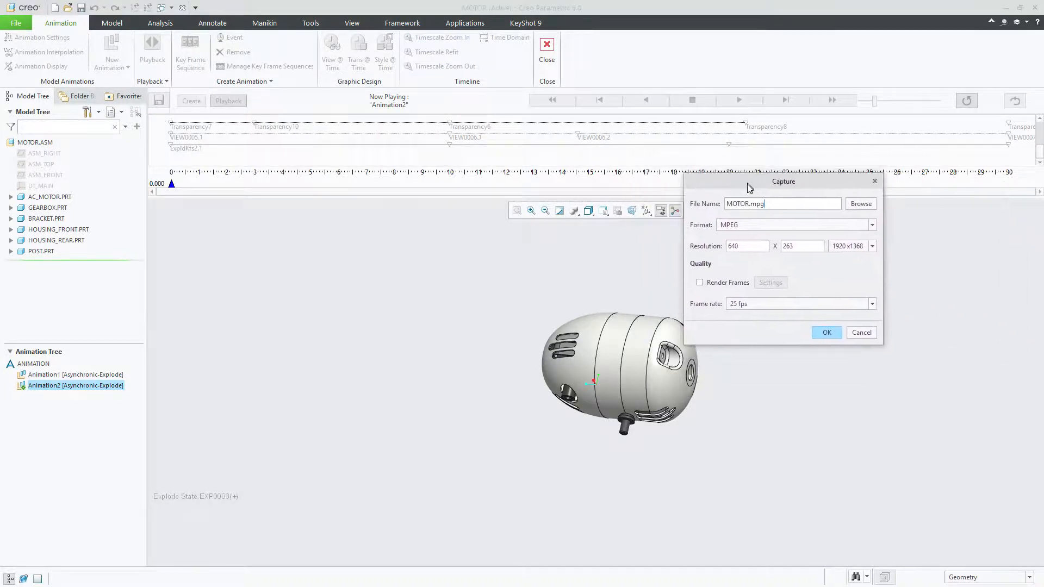
left_click(742, 227)
left_click(742, 227)
left_click_drag(757, 187, 793, 166)
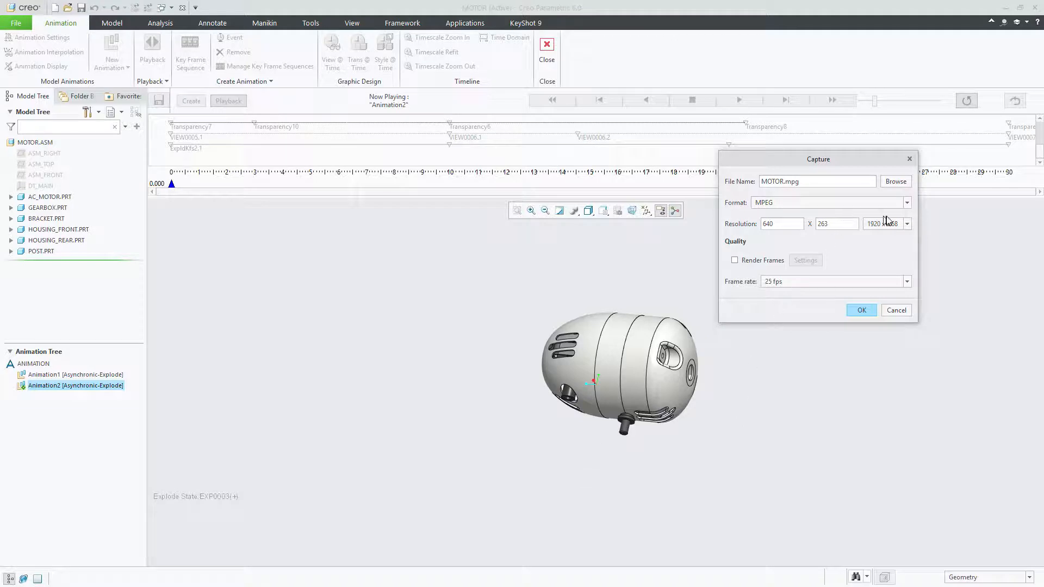
double_click(785, 224)
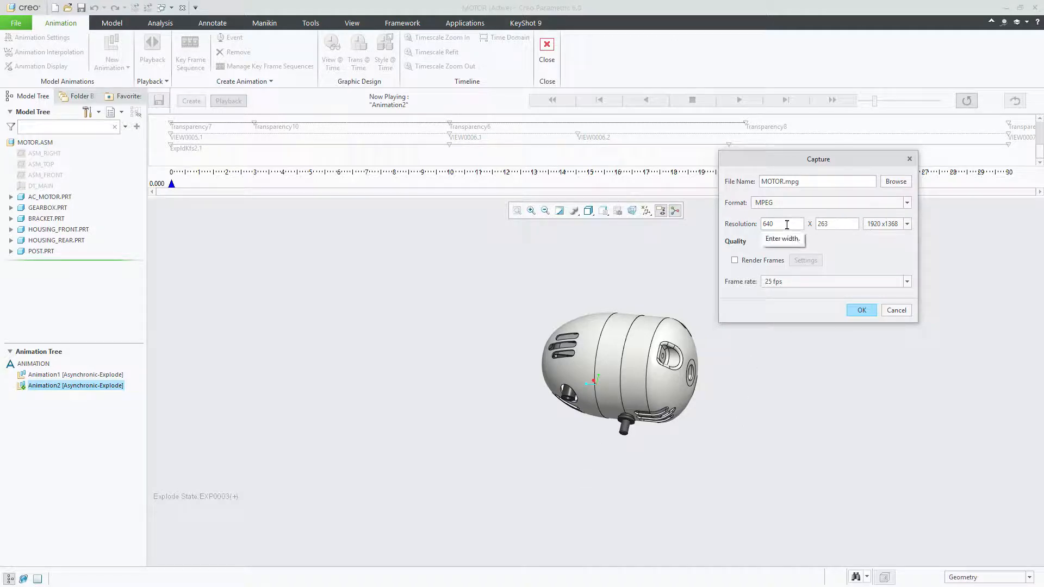
type("1920")
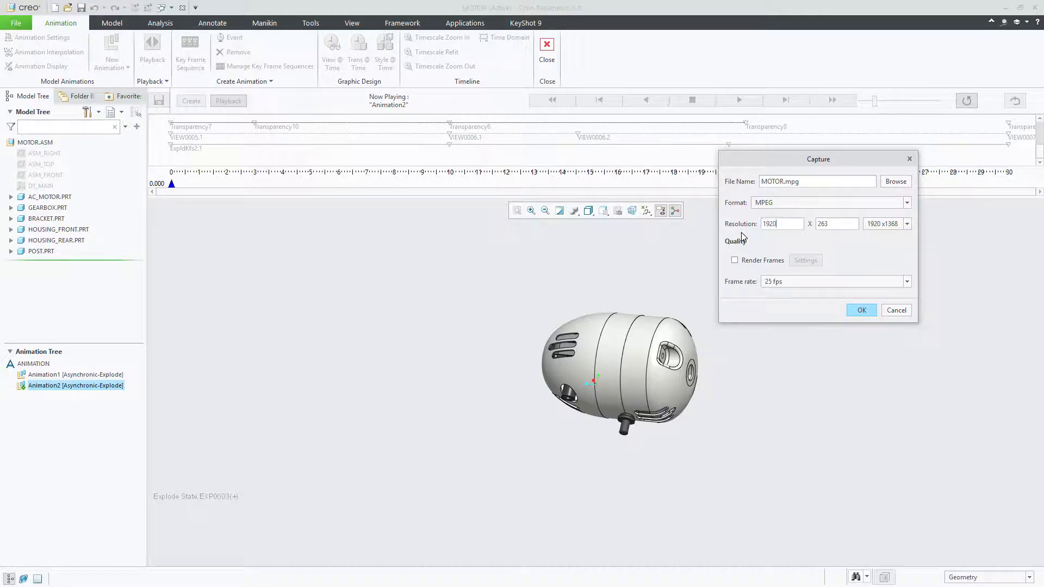
double_click(824, 223)
Widen the model tree to change the graphics area's proportions and adjust the capture resolution to 1919 x 1088
left_click_drag(147, 225, 392, 238)
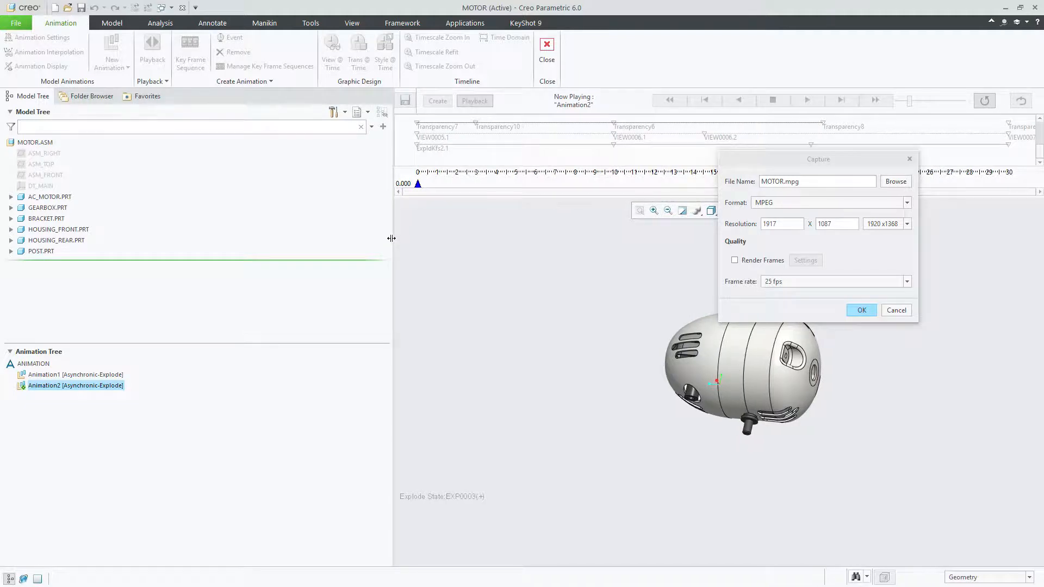
left_click_drag(783, 224, 680, 231)
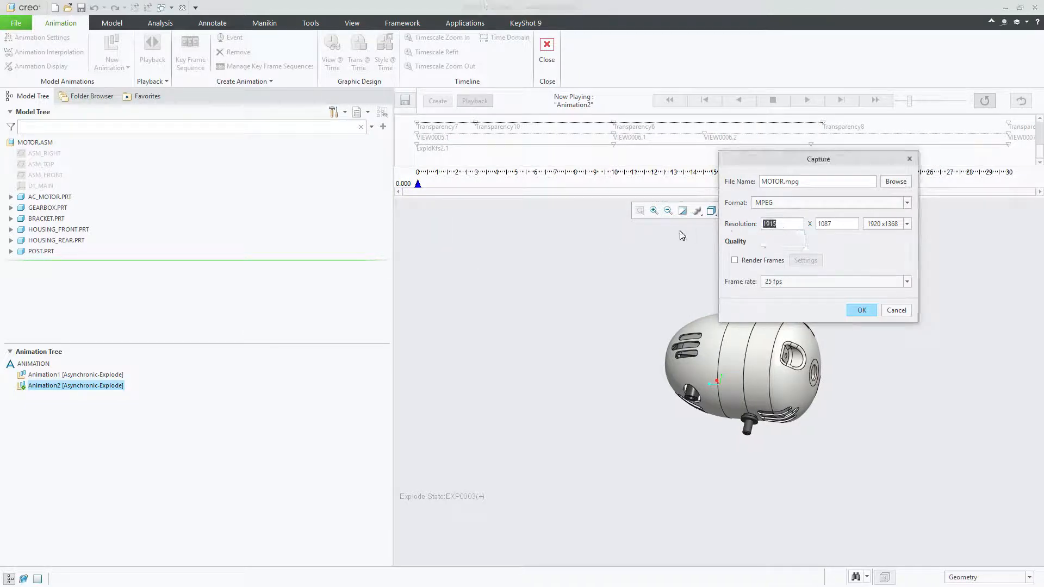
type("1920")
left_click(839, 225)
left_click(783, 224)
left_click_drag(779, 224, 764, 228)
Keep the 25 fps frame rate, name the movie MOTOR5.mpg, and record Animation2
left_click(804, 283)
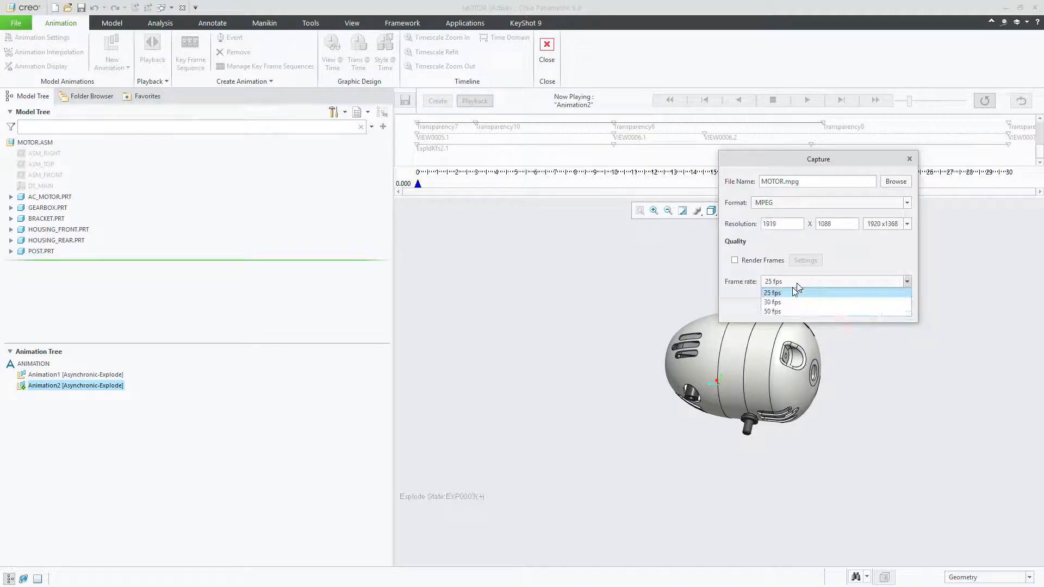
left_click(819, 280)
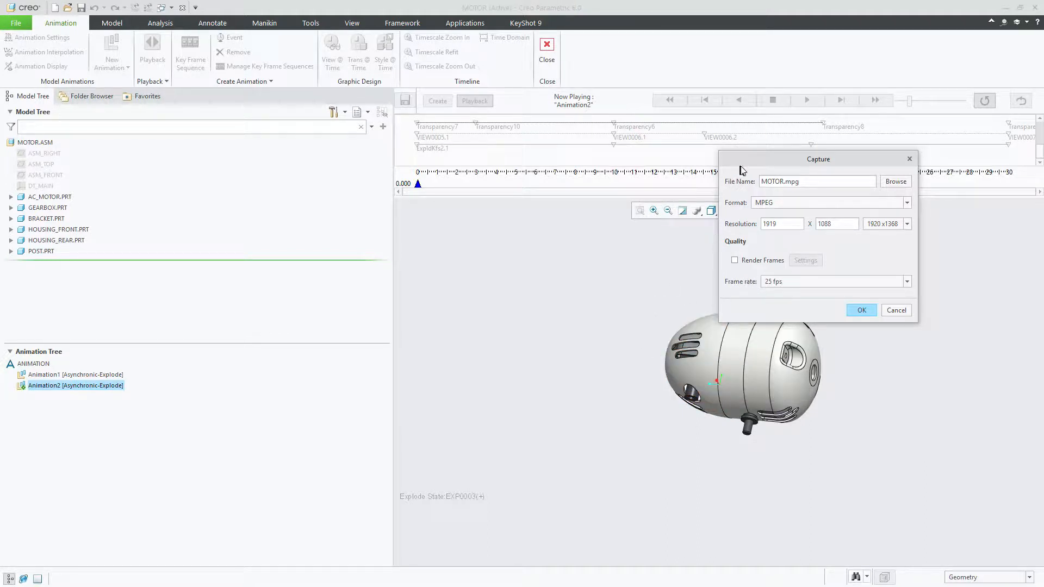
left_click_drag(736, 163, 488, 131)
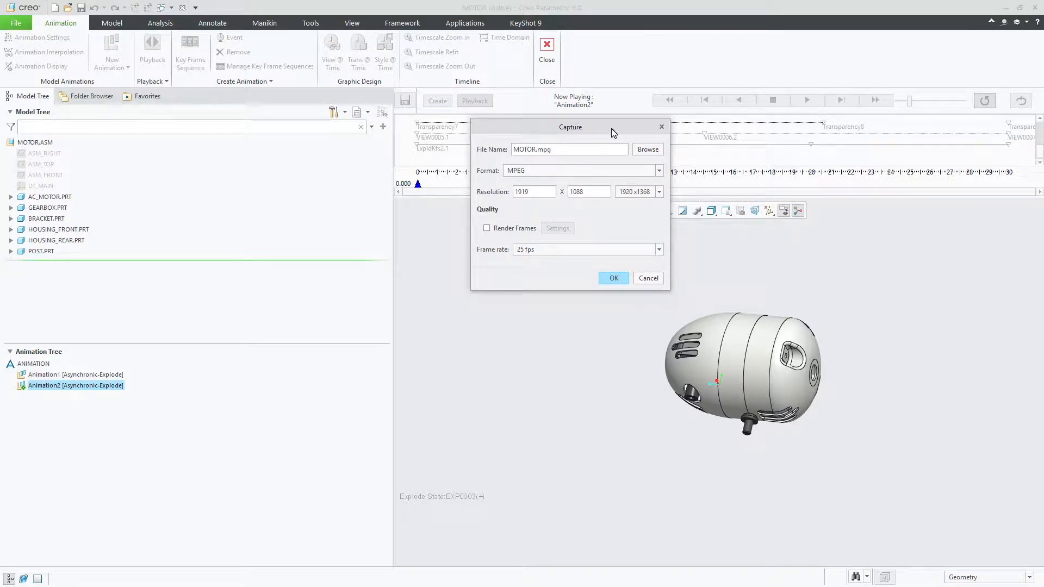
left_click_drag(611, 128, 603, 139)
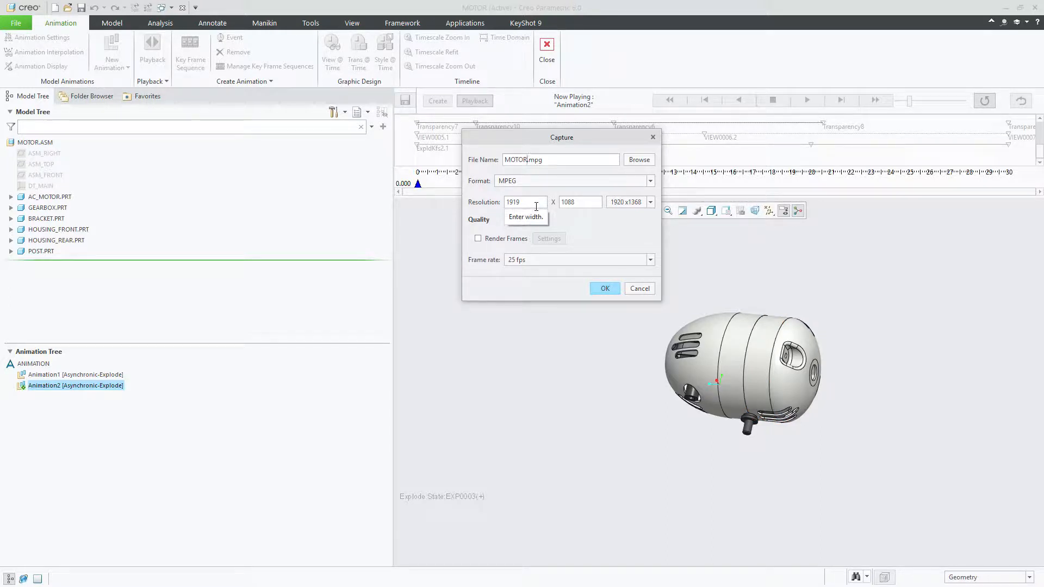
type("5")
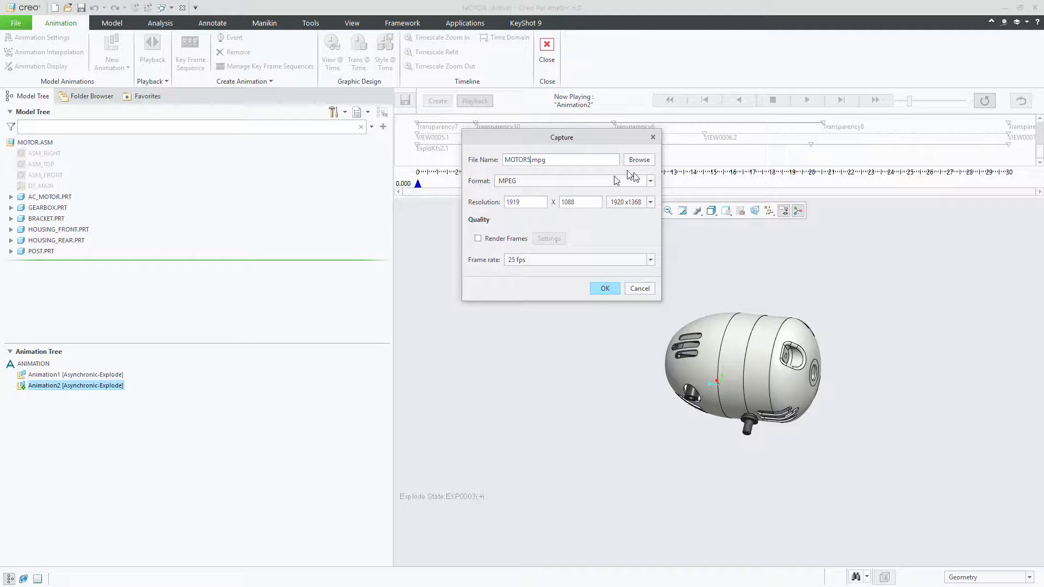
left_click(604, 289)
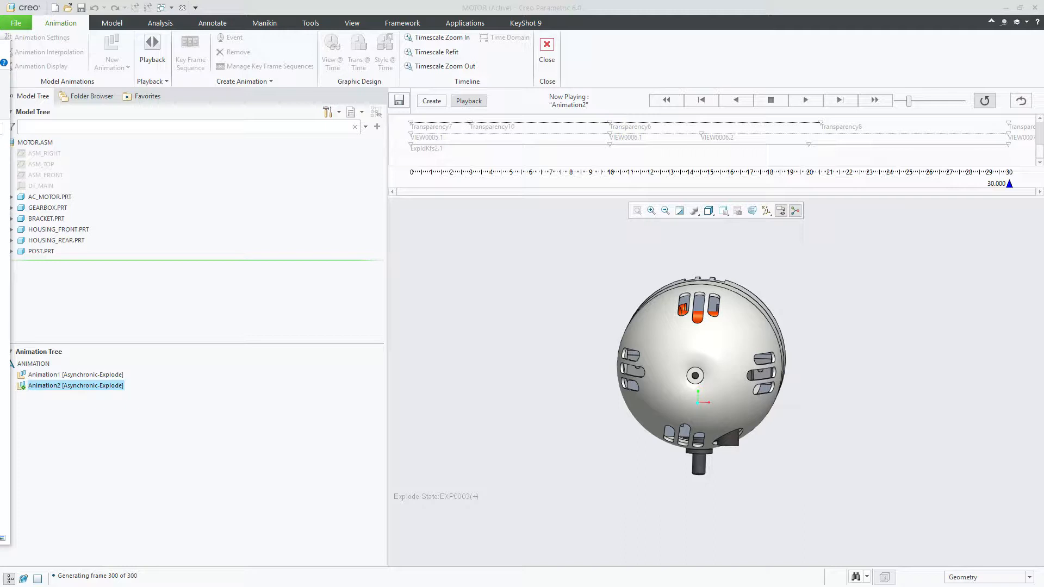
Switch to the media player and play motor6.mpg through the explode sequence, checking it maximized and in a window
left_click_drag(0, 152, 295, 69)
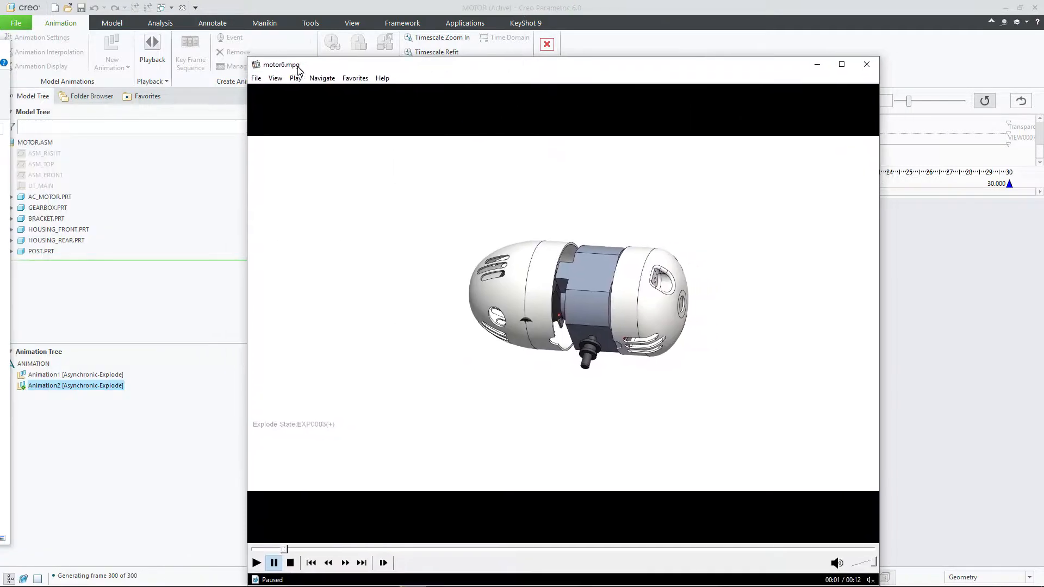
double_click(510, 69)
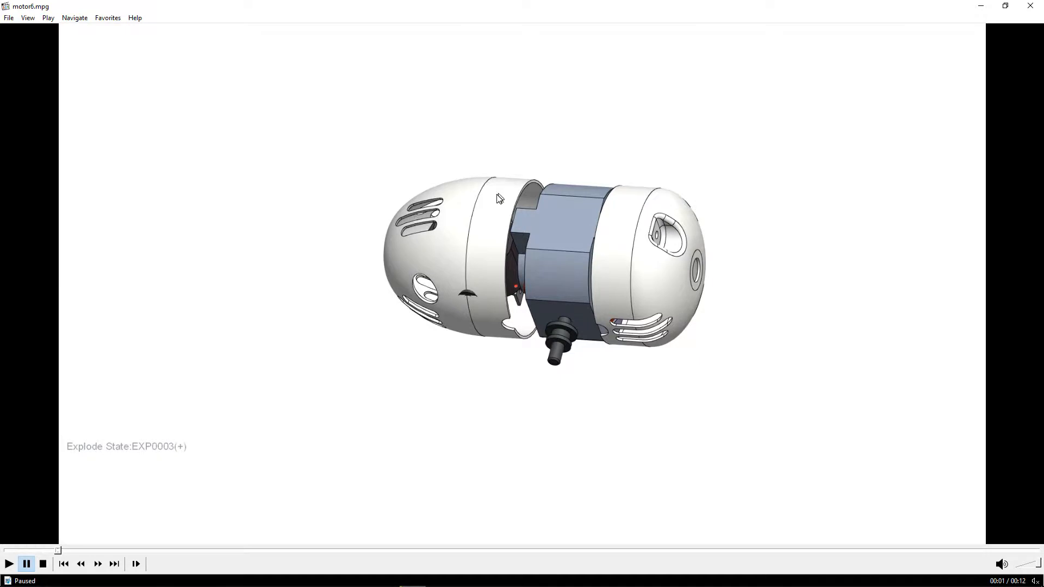
double_click(429, 10)
left_click_drag(454, 64, 419, 48)
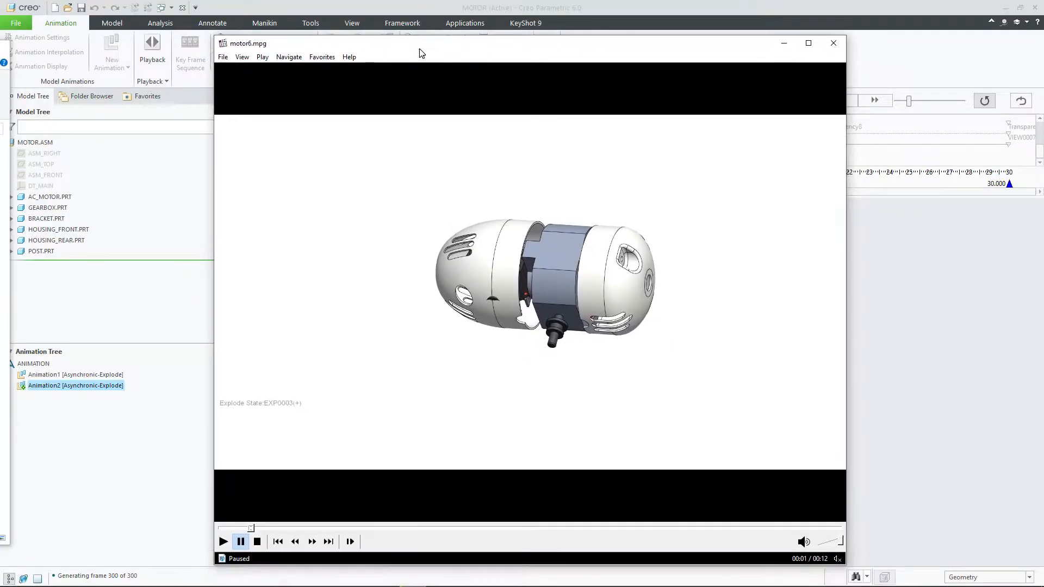
left_click(444, 319)
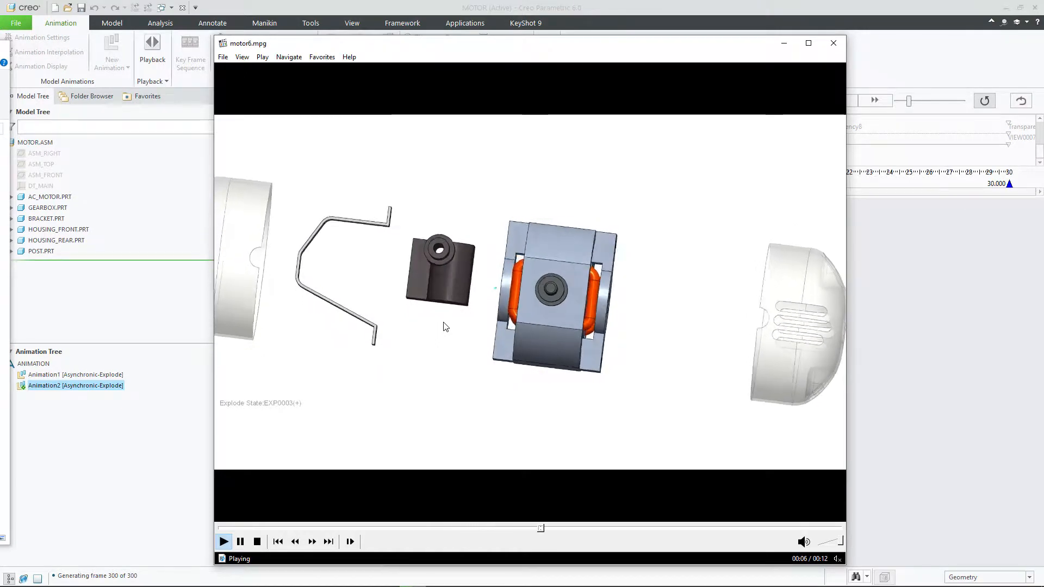
left_click(516, 393)
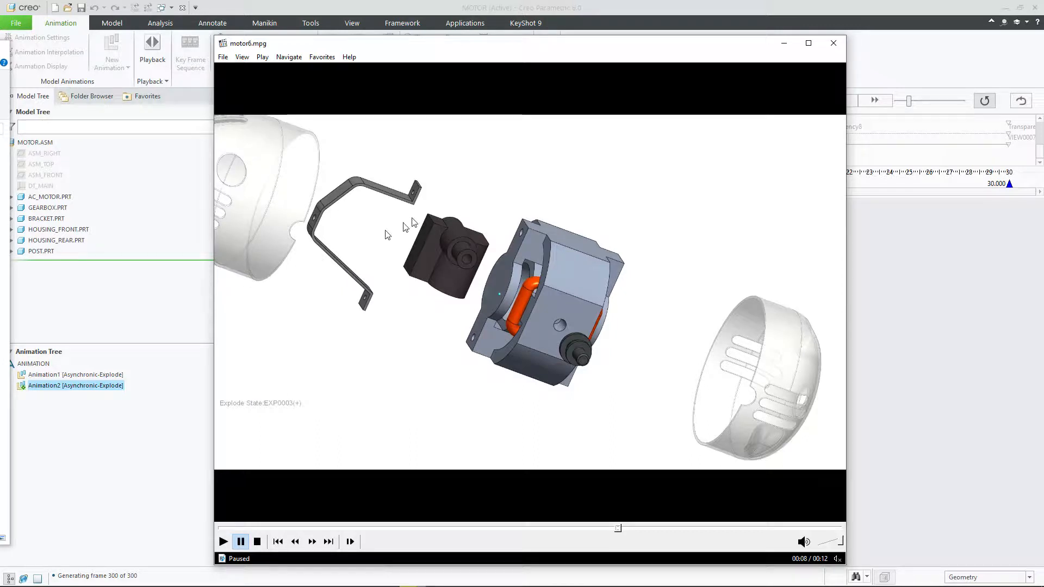
Play the rest of motor6.mpg, replay its opening, close the media player, and return to the motor assembly in Creo Parametric
left_click_drag(400, 44, 1043, 138)
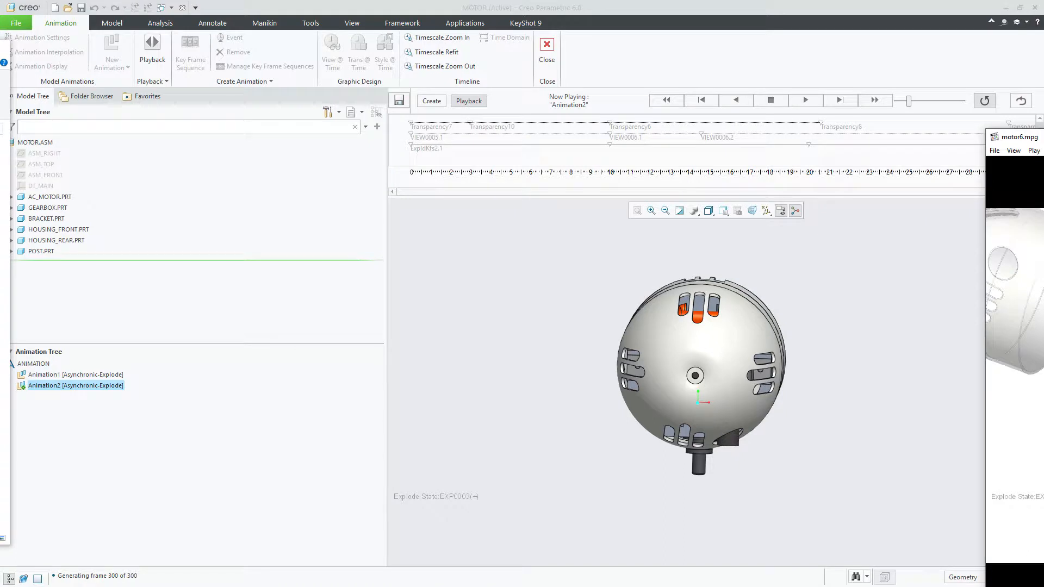
left_click_drag(1021, 137, 466, 79)
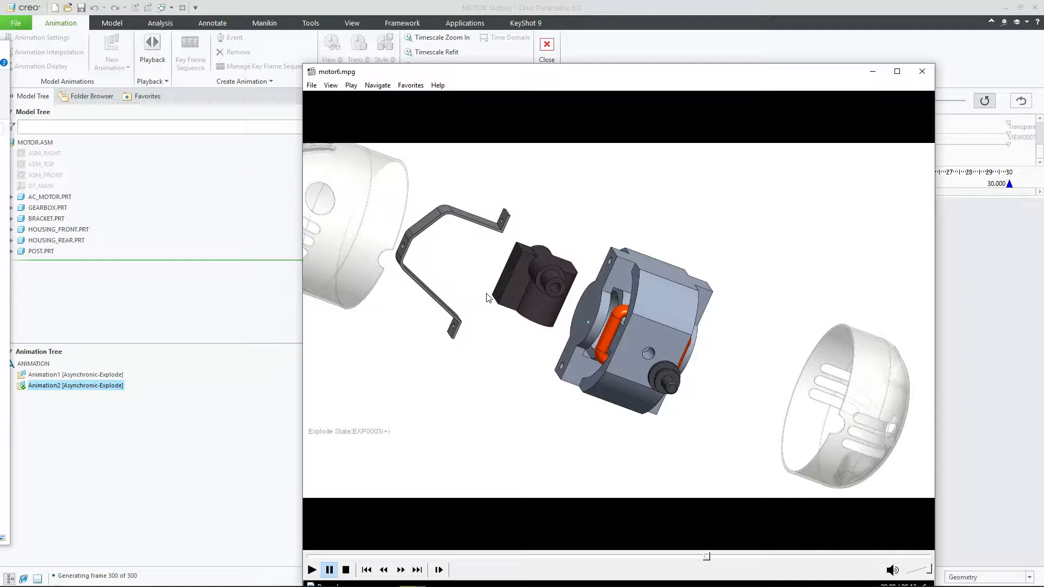
left_click(570, 305)
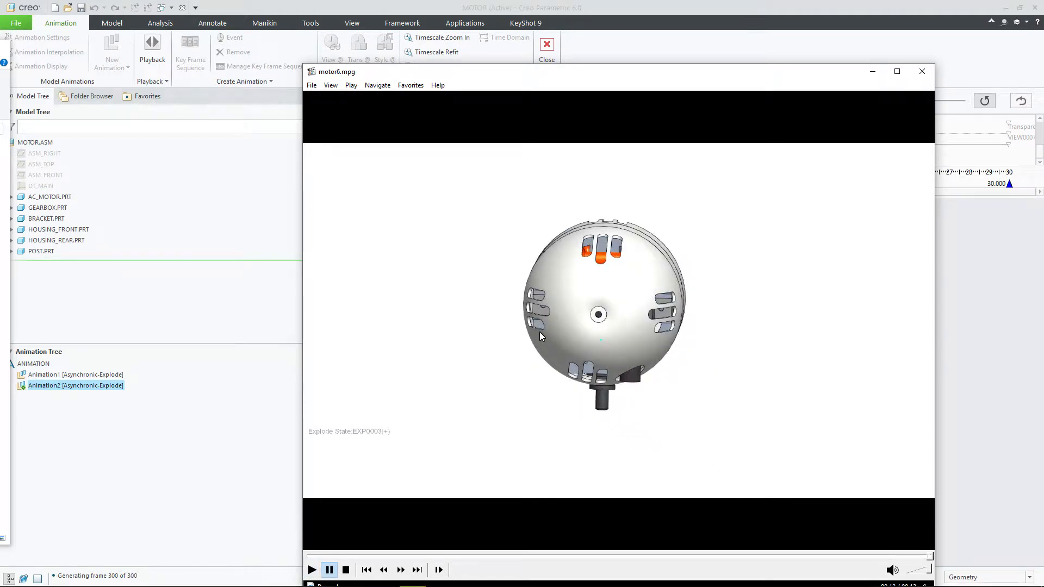
left_click(576, 298)
left_click(683, 291)
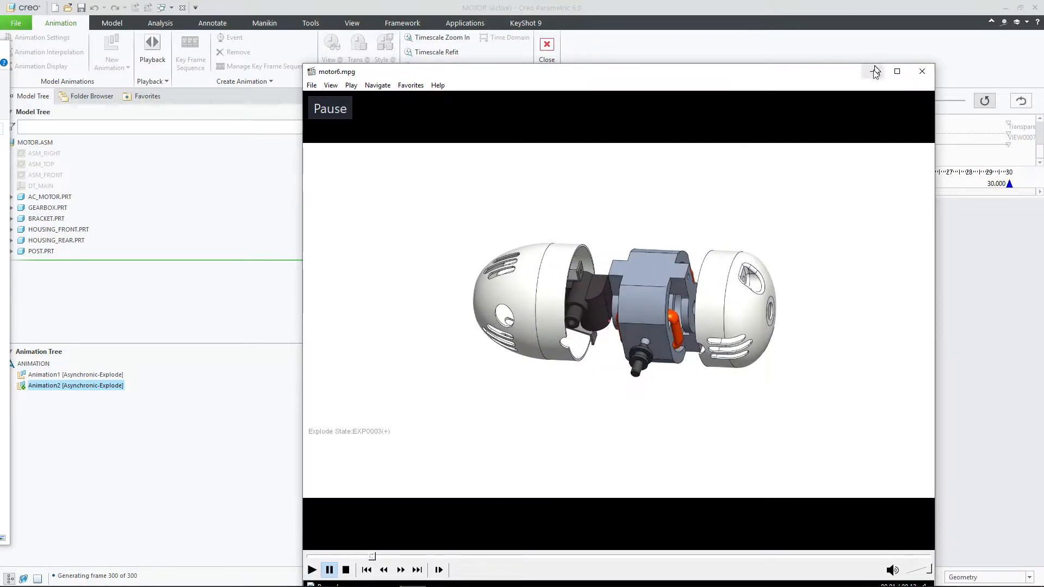
left_click(921, 71)
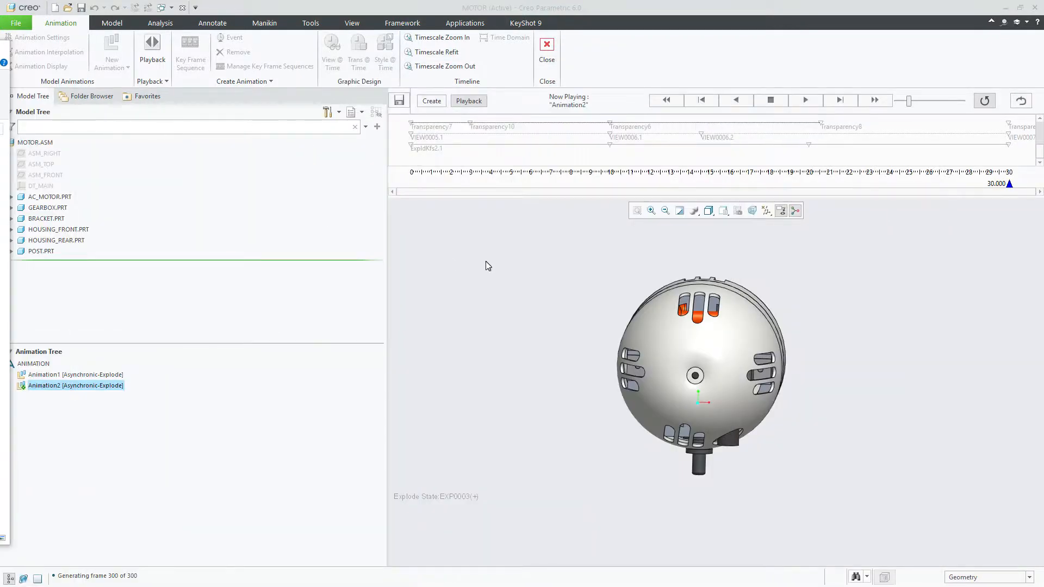
left_click(606, 10)
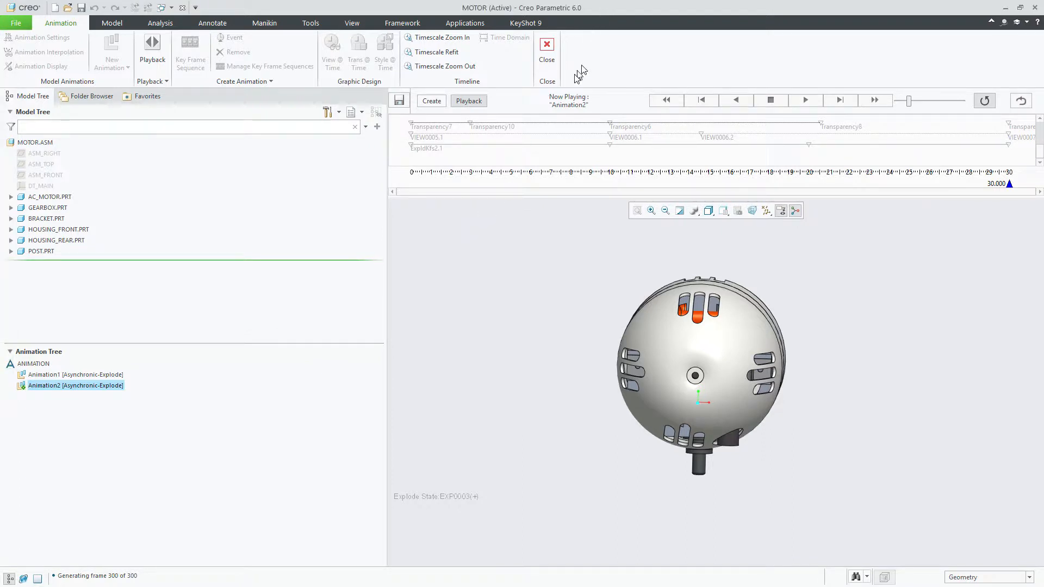
left_click(547, 47)
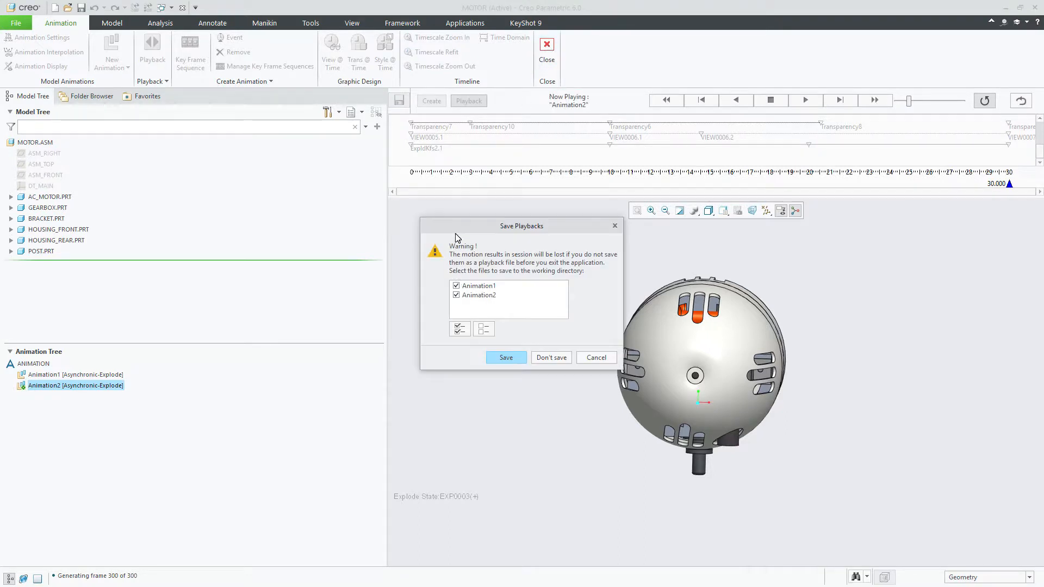
left_click_drag(463, 226, 452, 218)
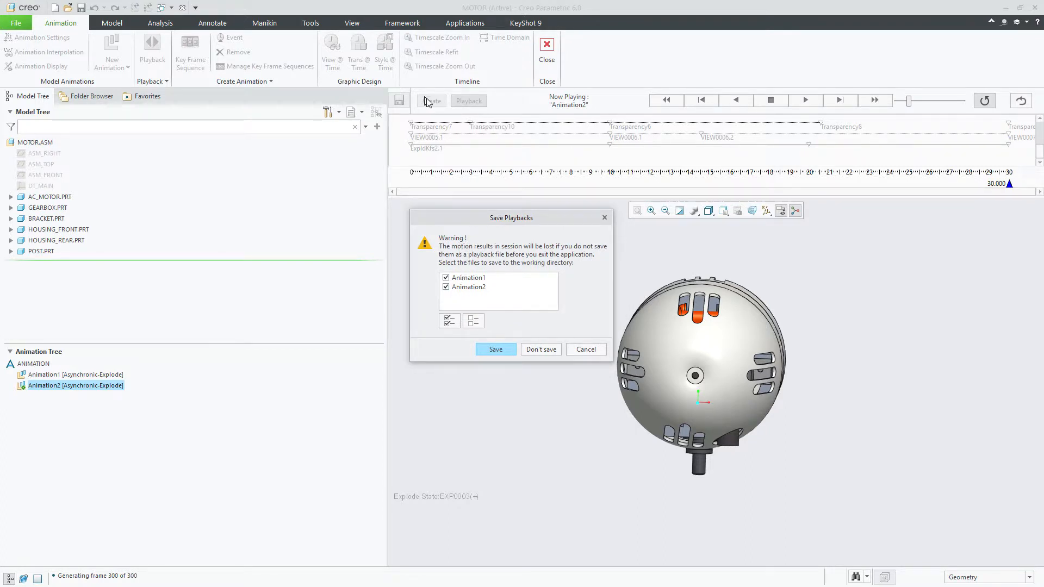
left_click(585, 351)
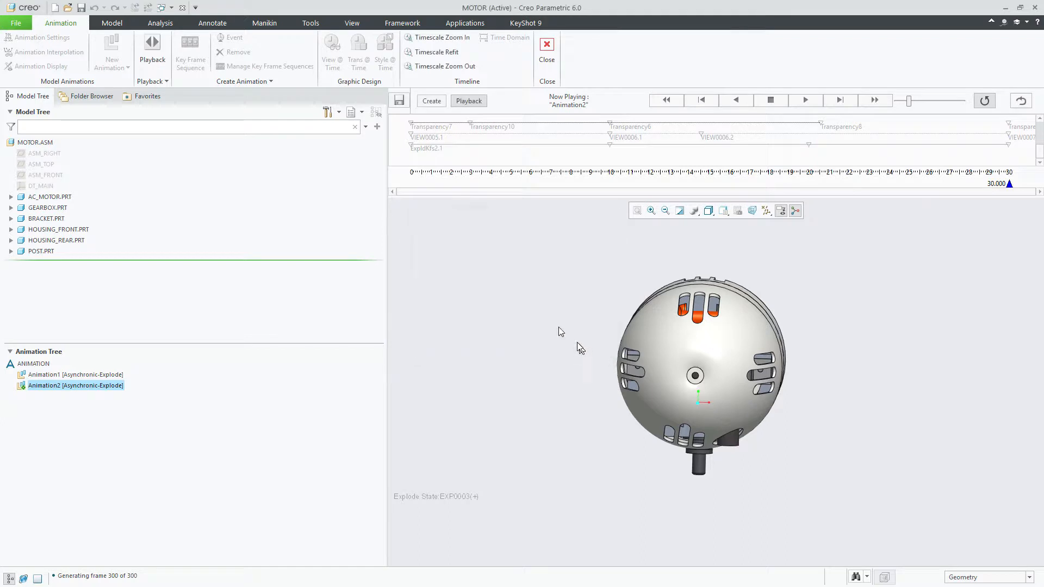
Return Animation2 from playback to creation mode
left_click(426, 101)
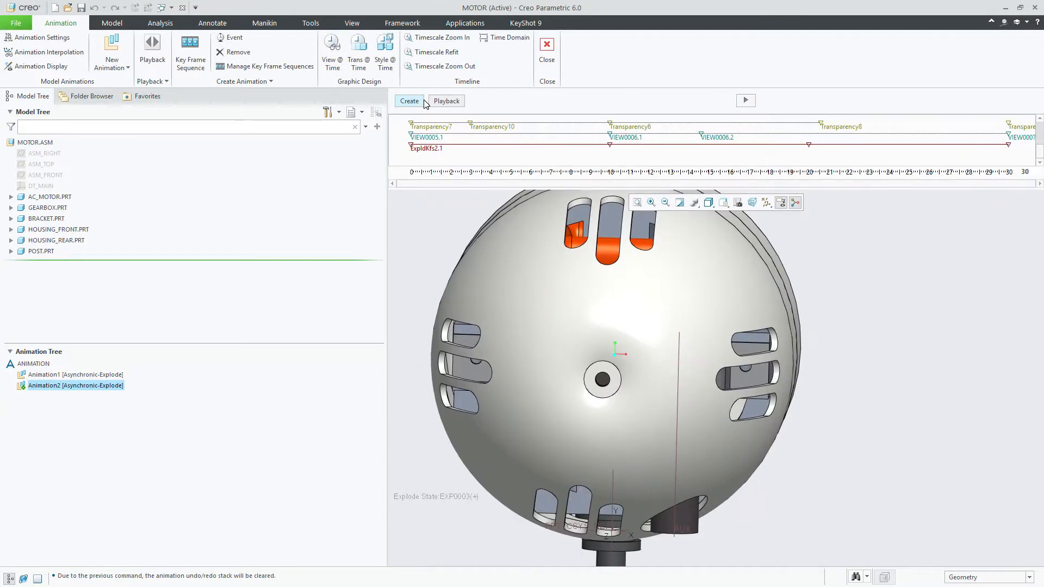
Regenerate Animation2, accepting removal of the temporary explode states, and save the motor assembly
left_click(747, 101)
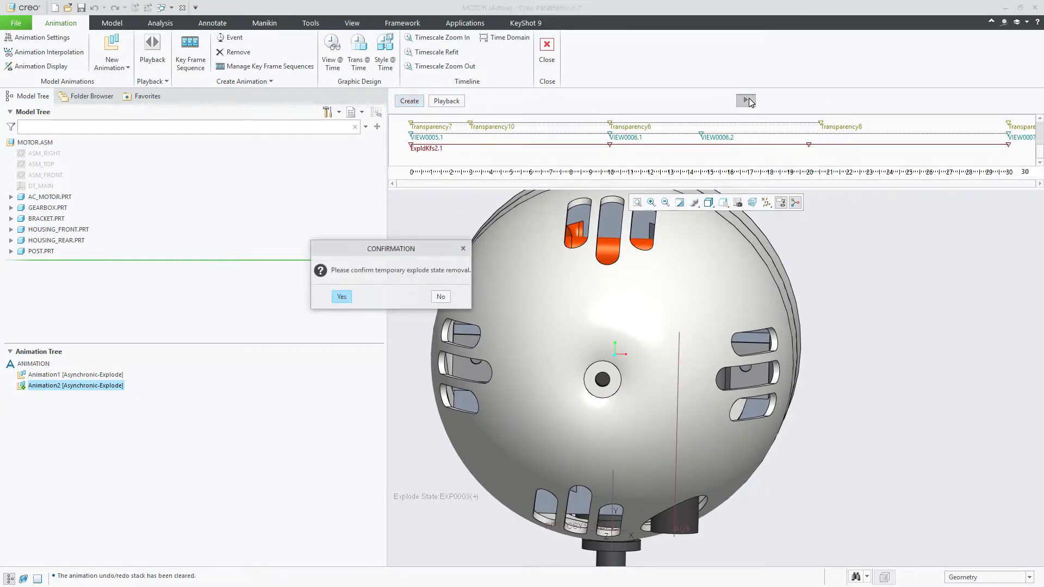
left_click(342, 297)
left_click(342, 297)
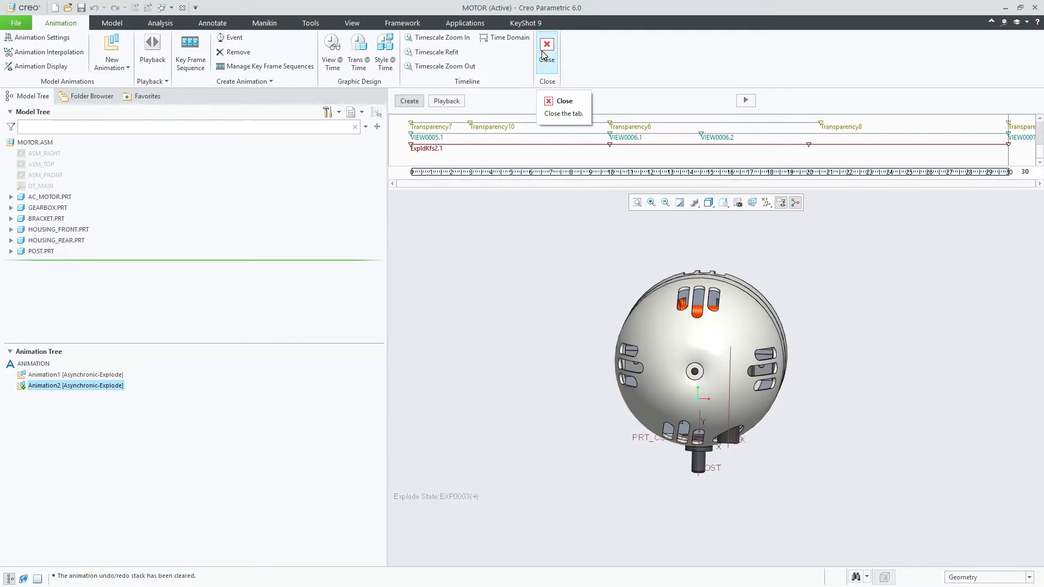
left_click(81, 9)
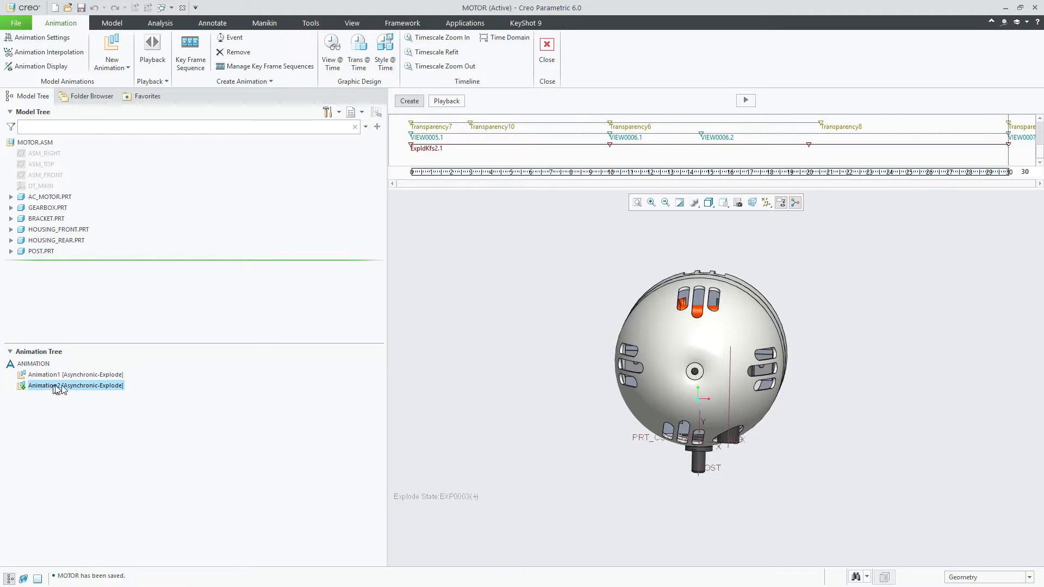
Run Animation2's generation once more, accepting temporary explode state removal, and stop it partway through the timeline
left_click(745, 101)
left_click(341, 297)
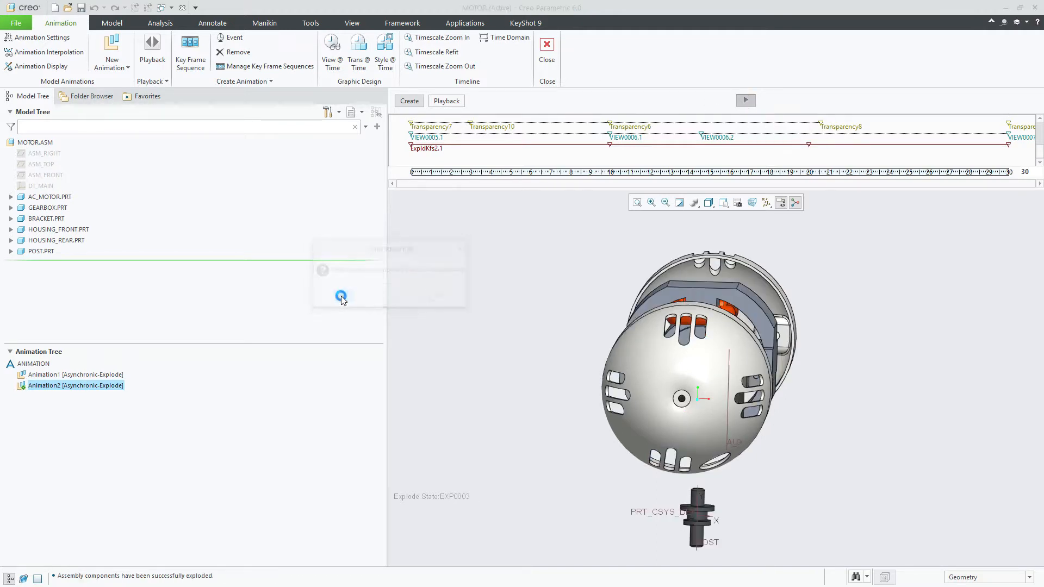
left_click(338, 296)
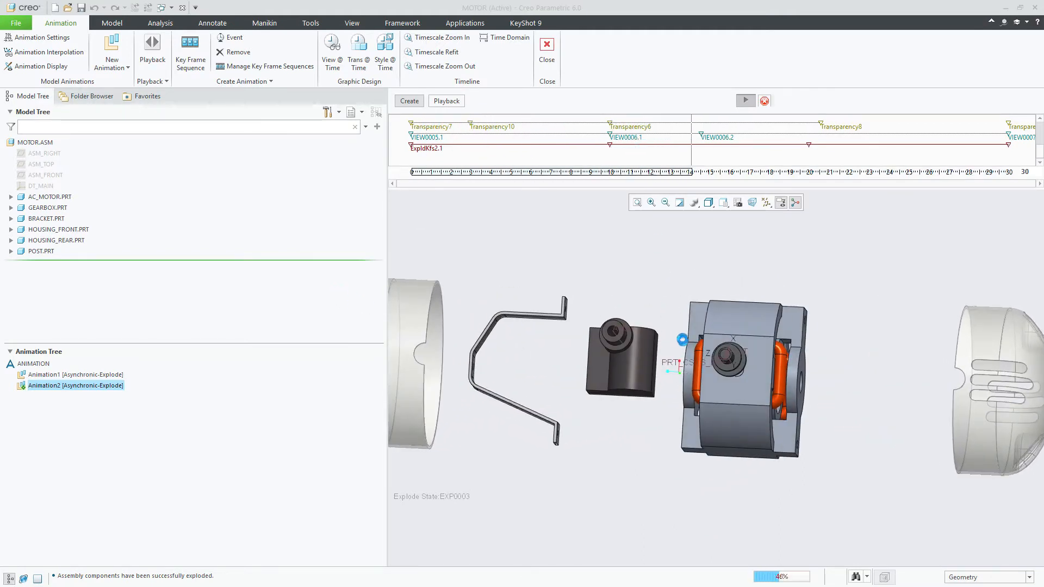
left_click(764, 100)
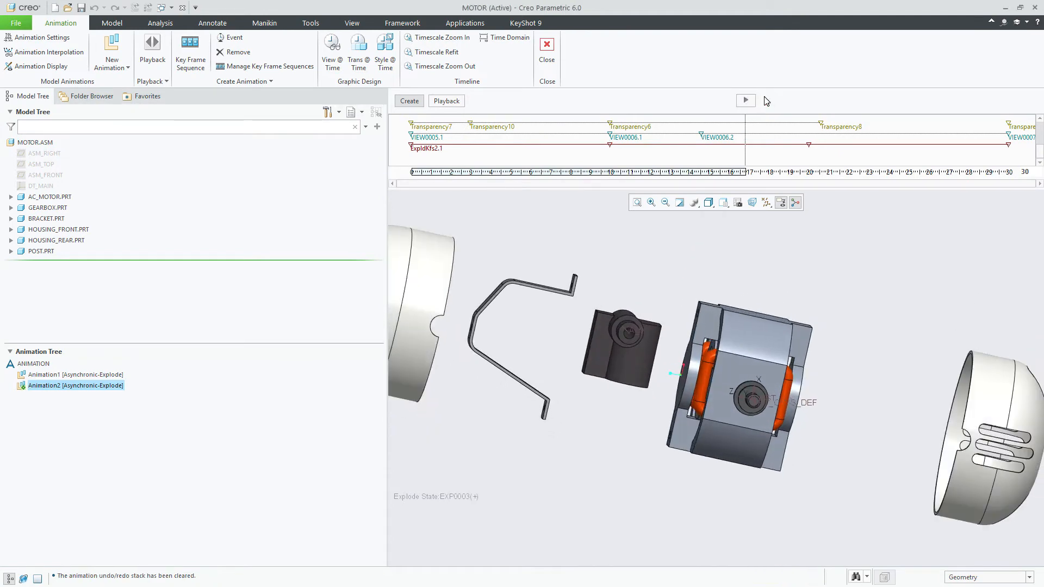
Close the animation environment without saving the Animation1 and Animation2 playback files
left_click(546, 50)
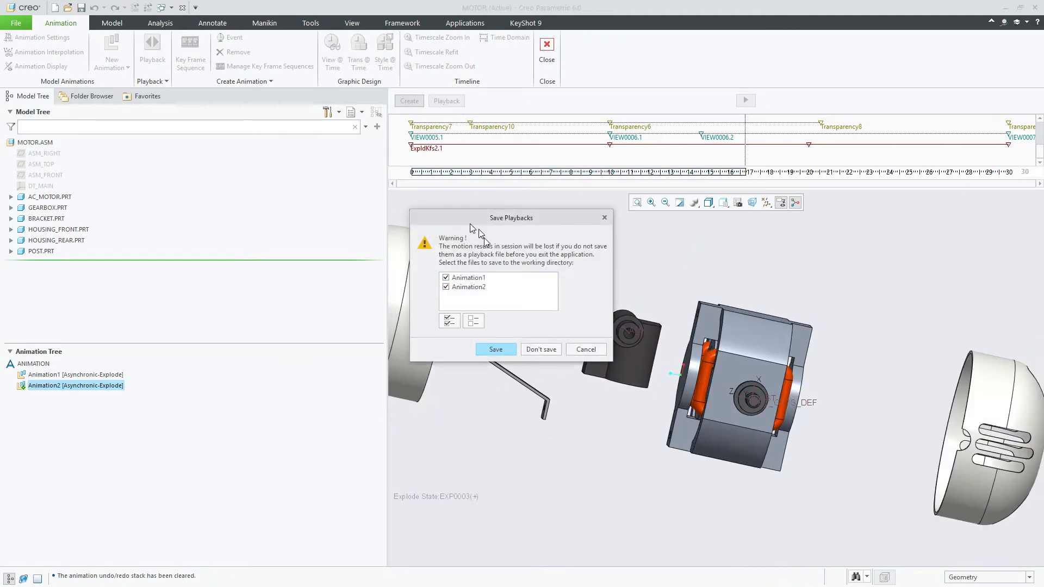
left_click(534, 350)
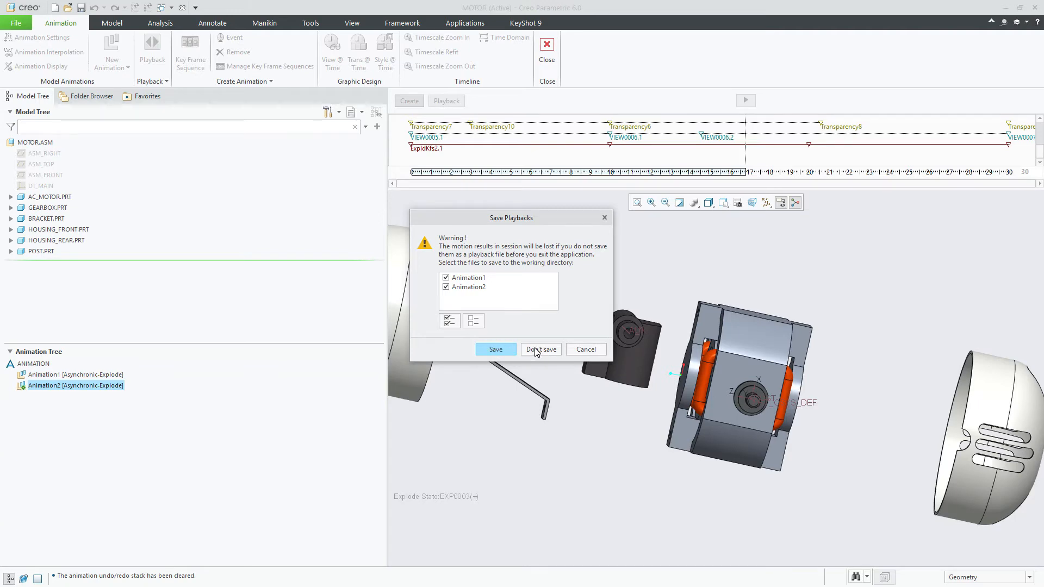